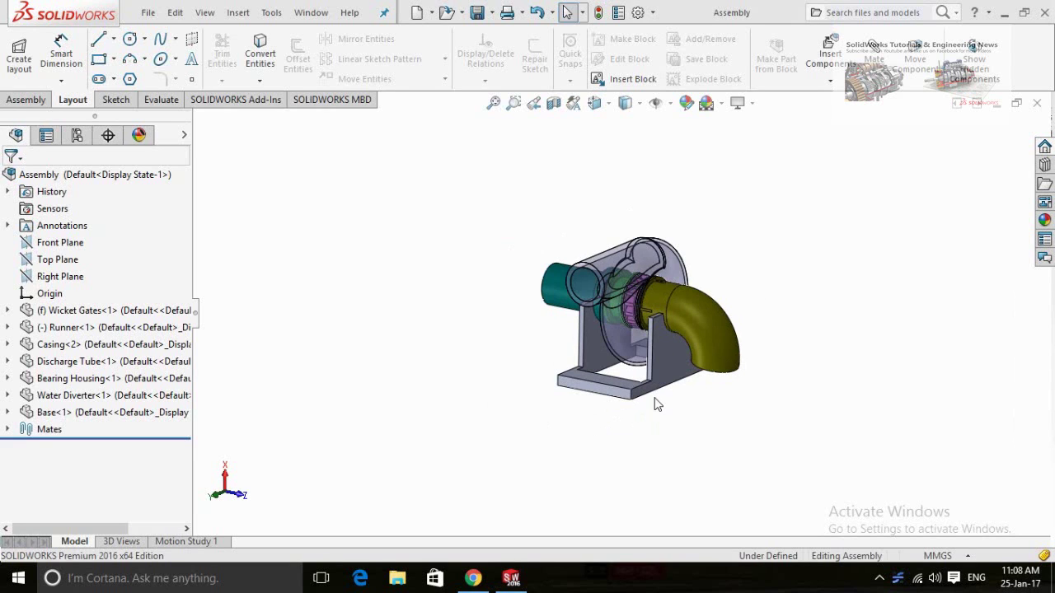
- Orbit and zoom the turbine assembly to inspect the casing, runner and teal hub
mouse_move(657, 403)
middle_mouse_down()
mouse_move(538, 437)
mouse_move(657, 412)
middle_mouse_up()
scroll(574, 313, "down", 3)
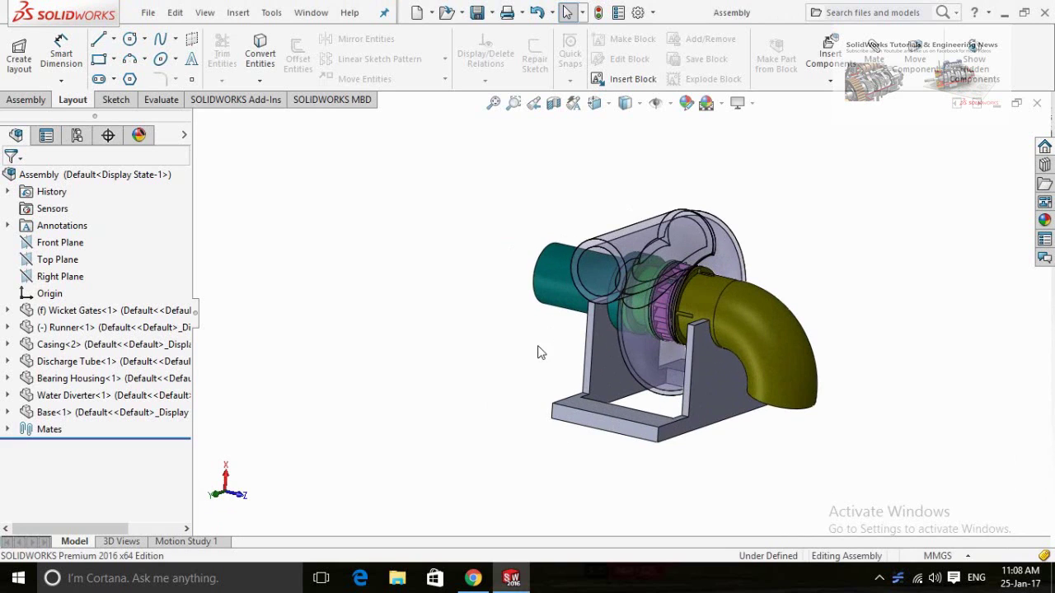
middle_click_drag(506, 412, 596, 448)
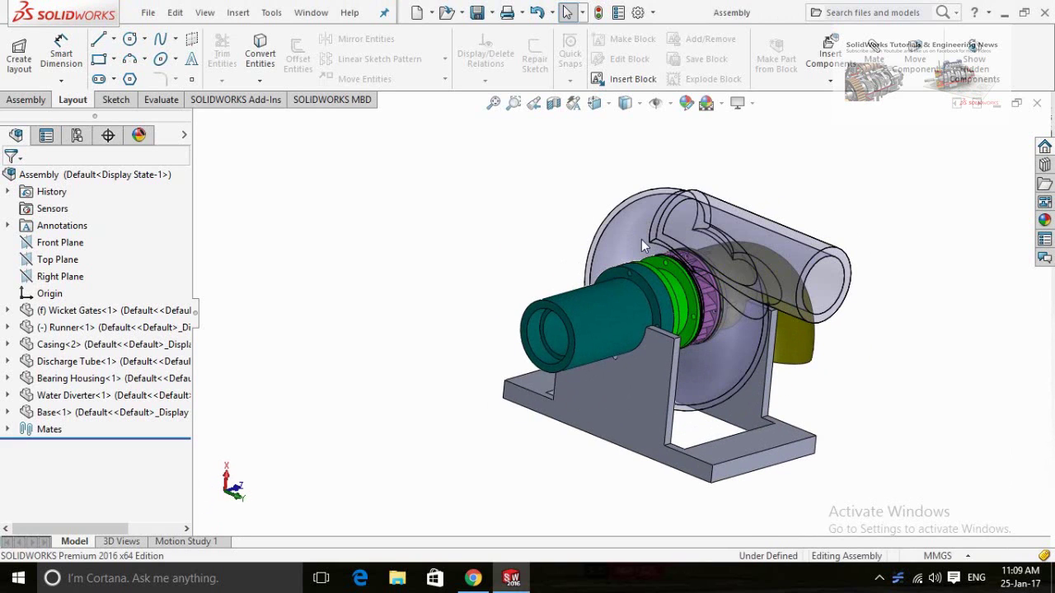
scroll(620, 249, "down", 2)
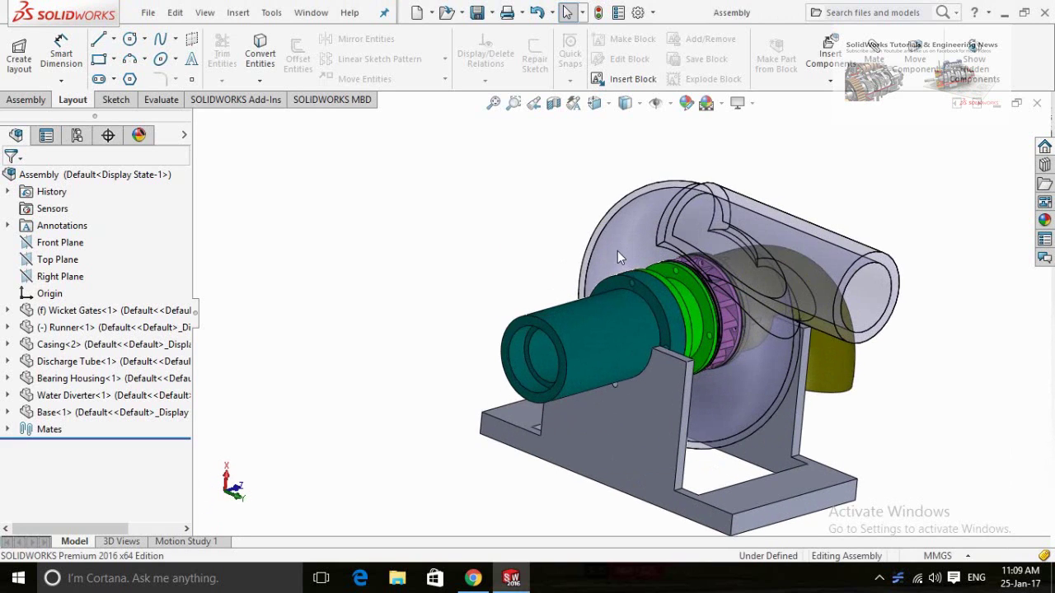
left_click(698, 290)
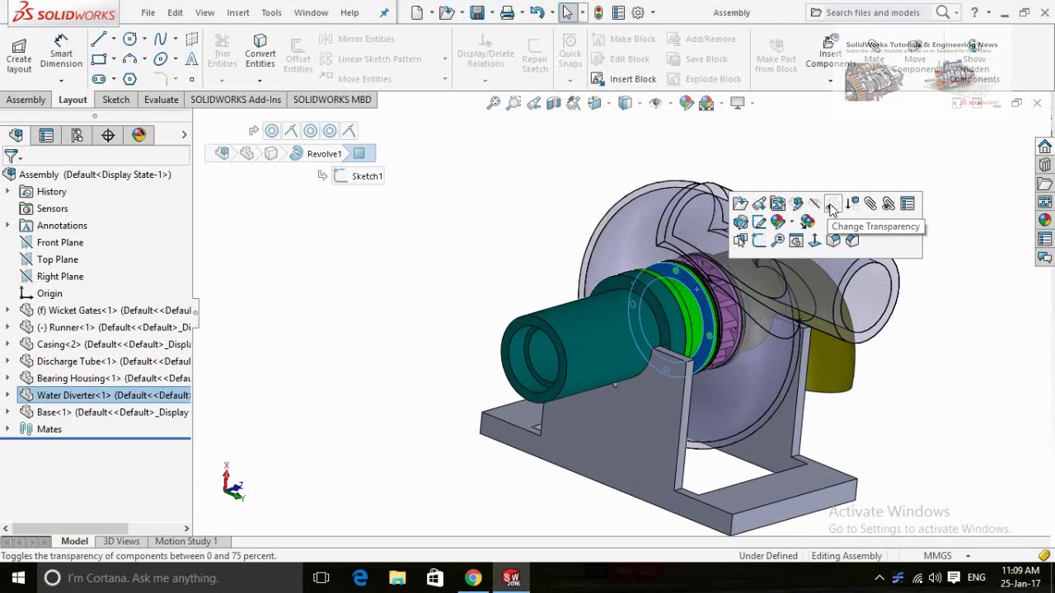
left_click(535, 249)
scroll(528, 243, "down", 1)
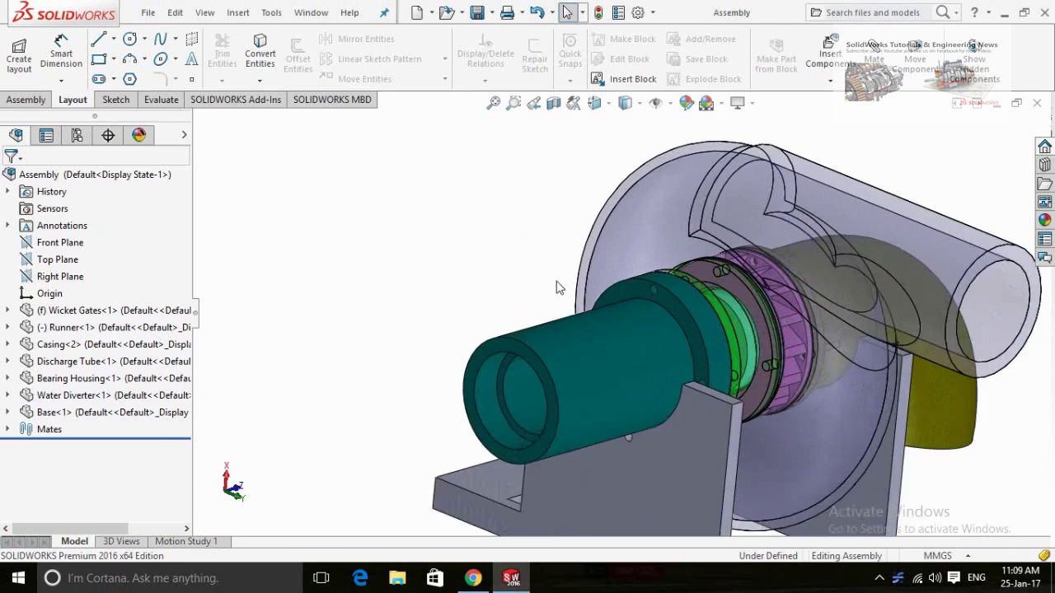
scroll(544, 272, "down", 1)
mouse_move(551, 283)
middle_mouse_down()
mouse_move(504, 289)
mouse_move(487, 266)
mouse_move(467, 264)
mouse_move(500, 263)
mouse_move(396, 259)
mouse_move(398, 287)
mouse_move(742, 354)
middle_mouse_up()
scroll(767, 371, "up", 2)
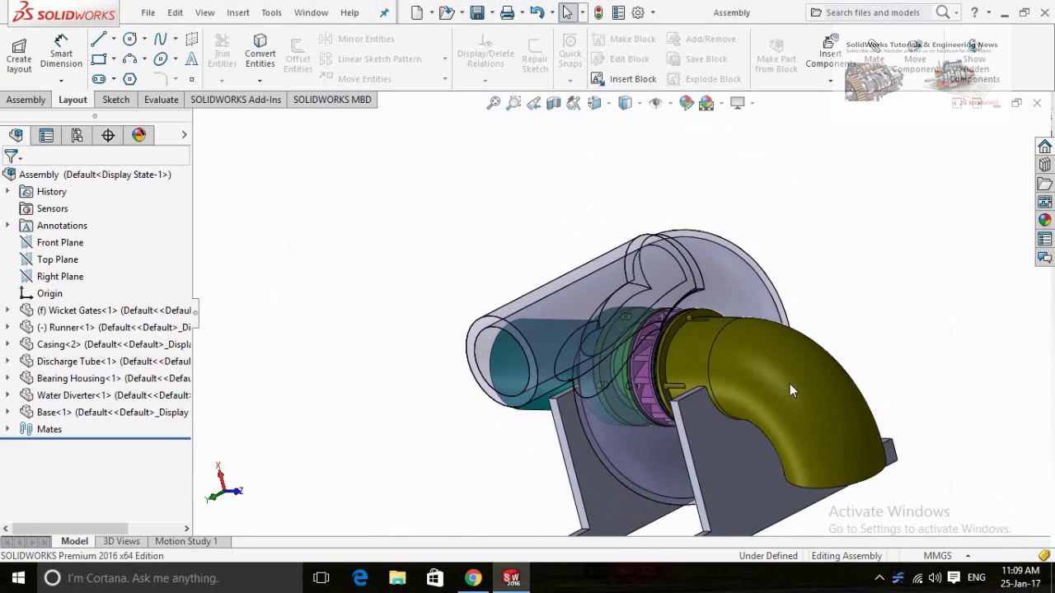
- Make the discharge tube elbow transparent, like the casing, and re-inspect the view
left_click(790, 384)
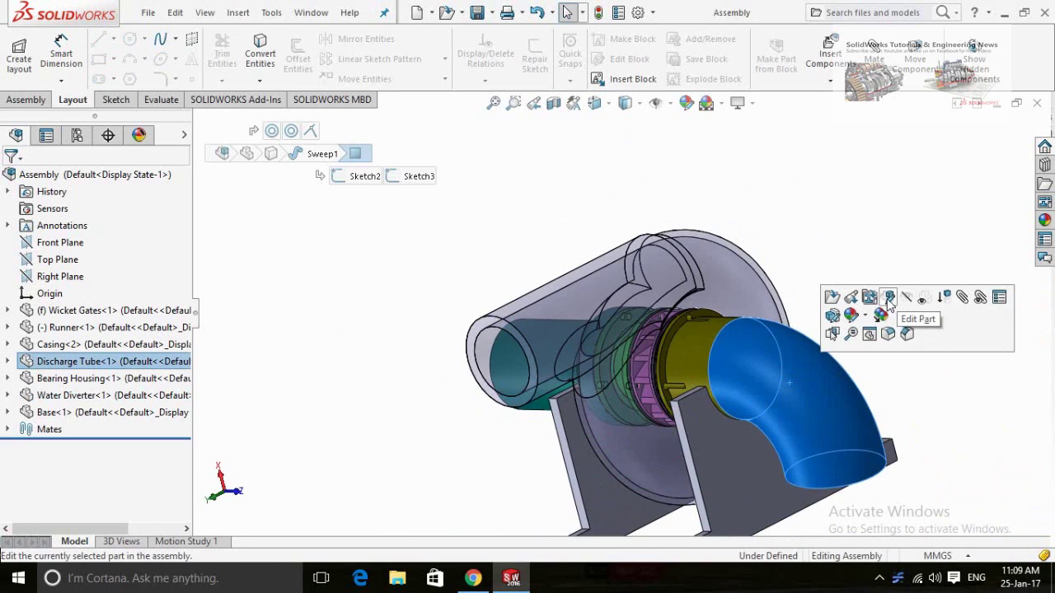
left_click(923, 297)
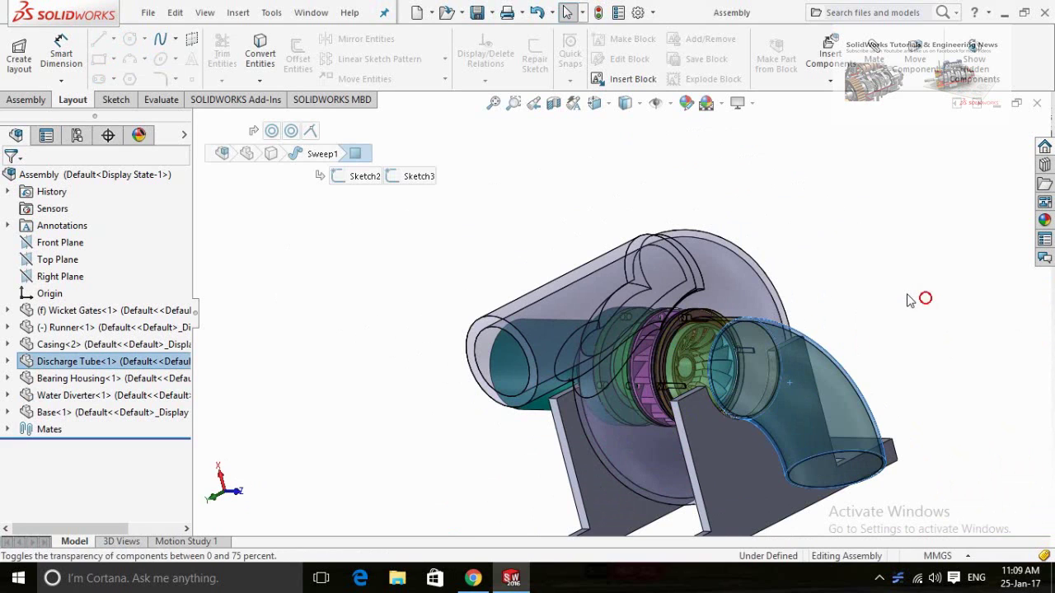
mouse_move(906, 297)
middle_mouse_down()
mouse_move(836, 276)
mouse_move(832, 307)
mouse_move(887, 310)
mouse_move(676, 327)
middle_mouse_up()
scroll(713, 342, "down", 3)
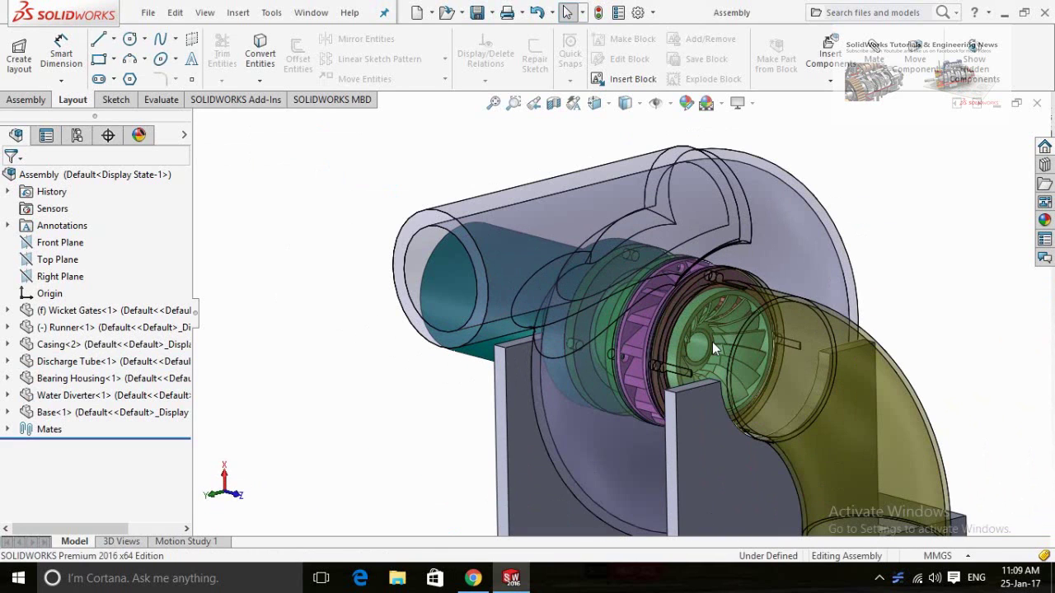
scroll(734, 388, "up", 5)
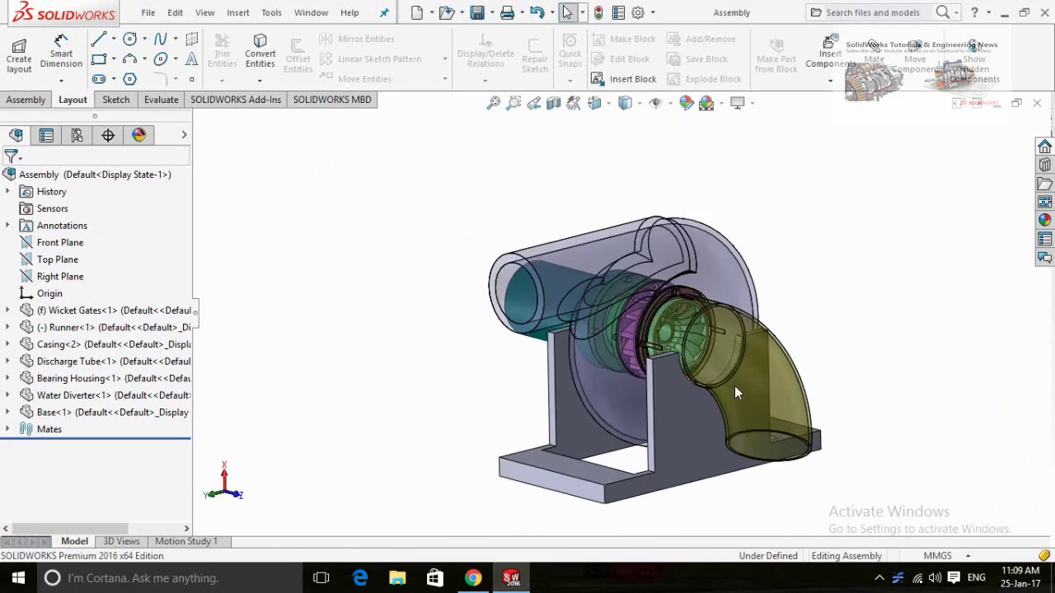
left_click(420, 381)
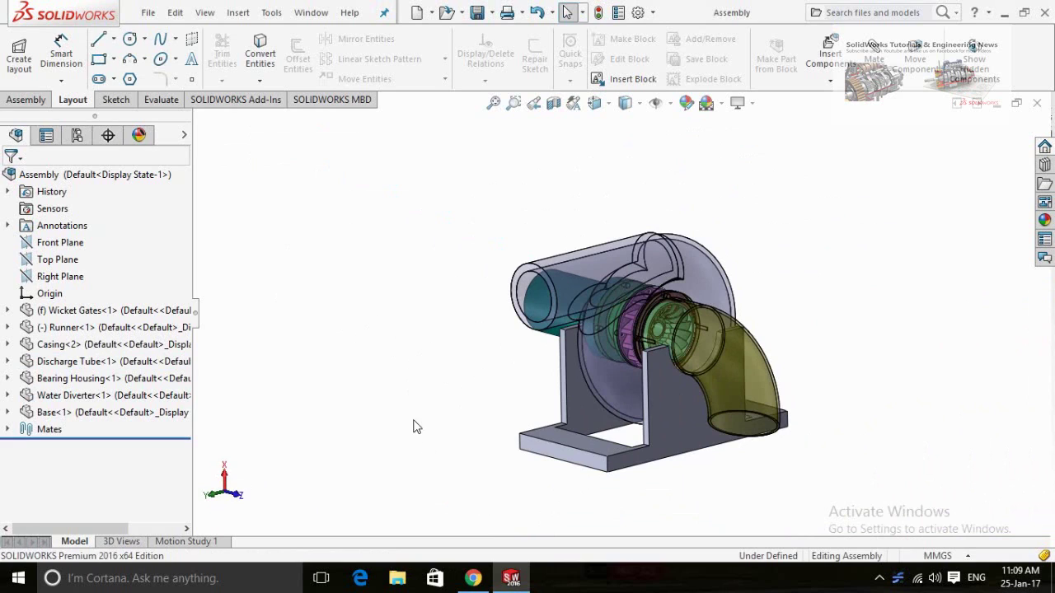
- Start a new Assembly document
key("ctrl+n")
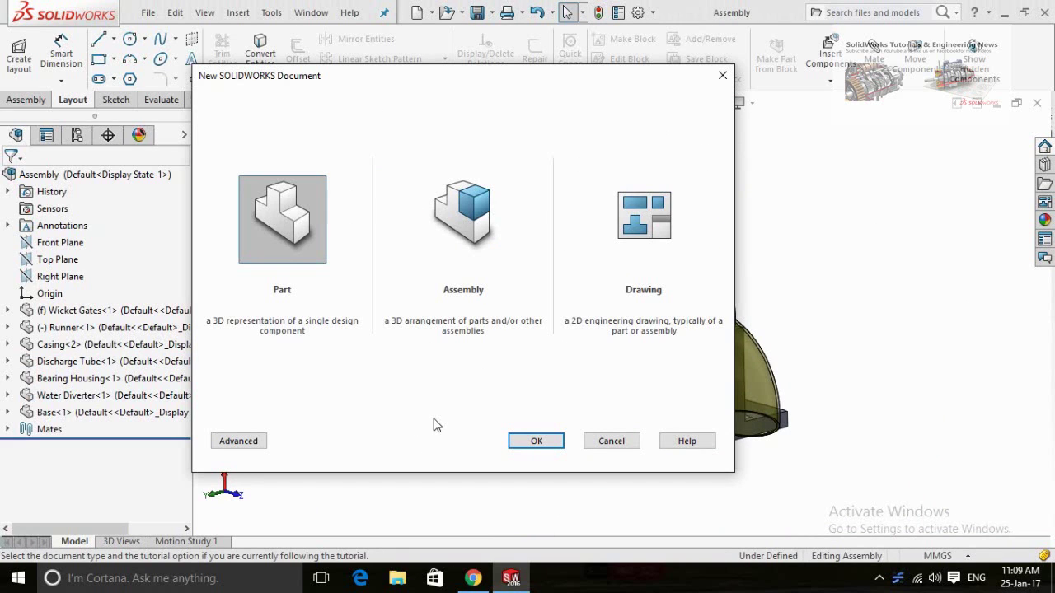
left_click(460, 229)
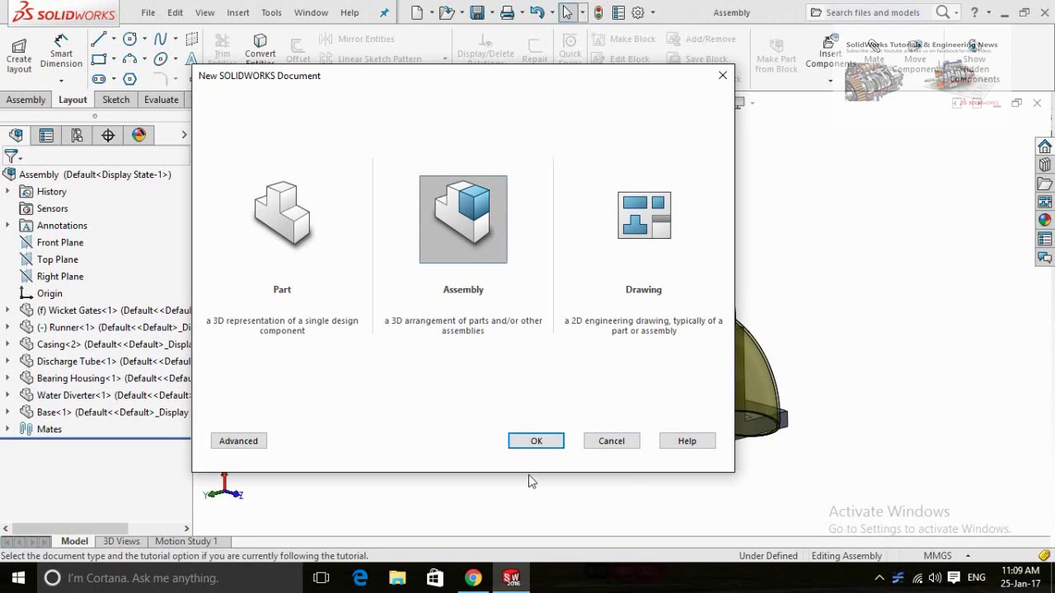
left_click(536, 442)
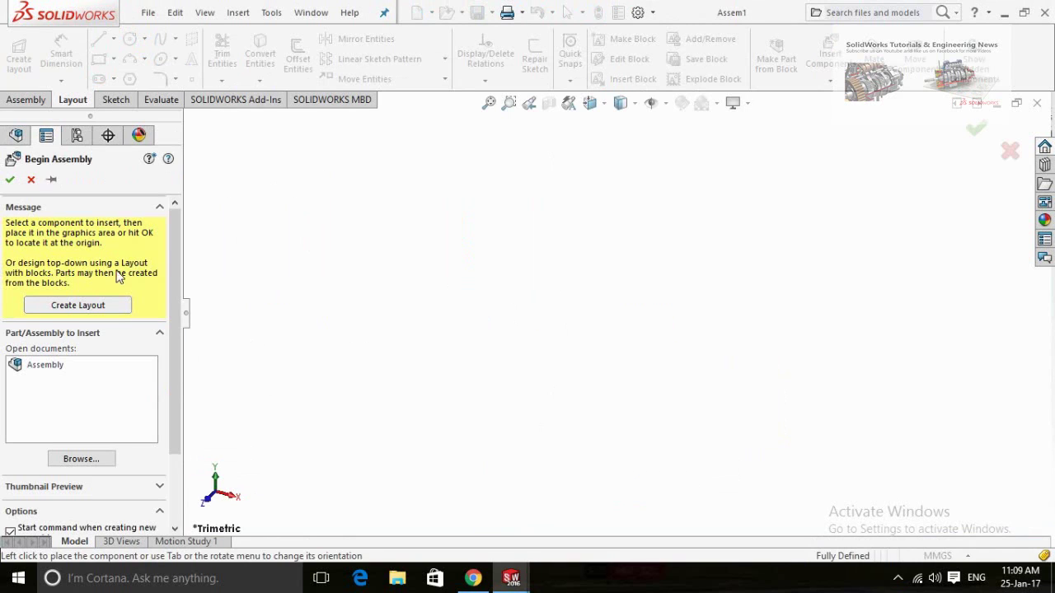
- Select all seven part files, Base through Wicket Gates, for insertion
left_click(70, 463)
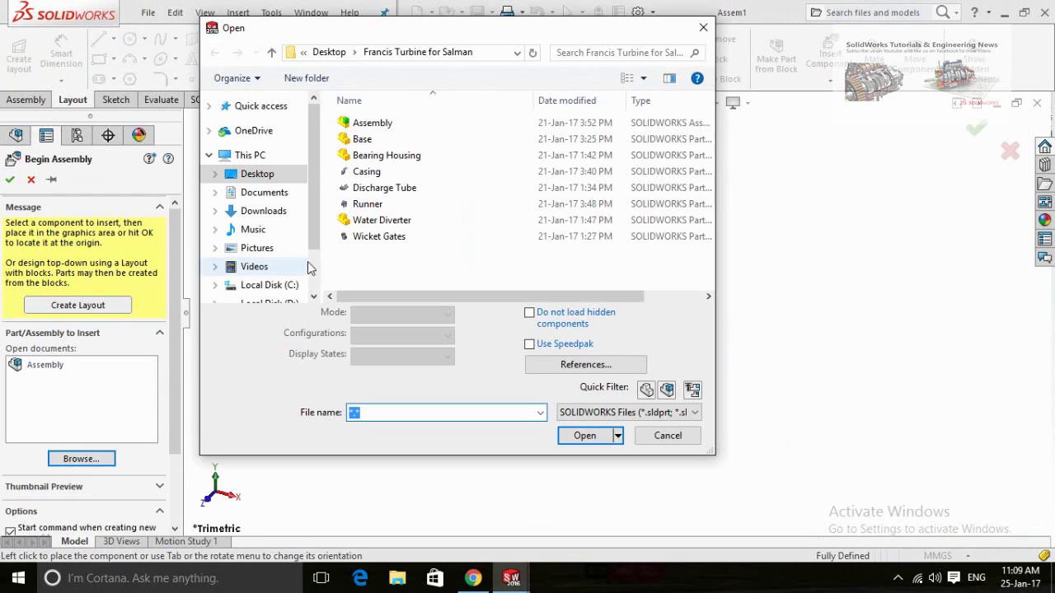
left_click(362, 140)
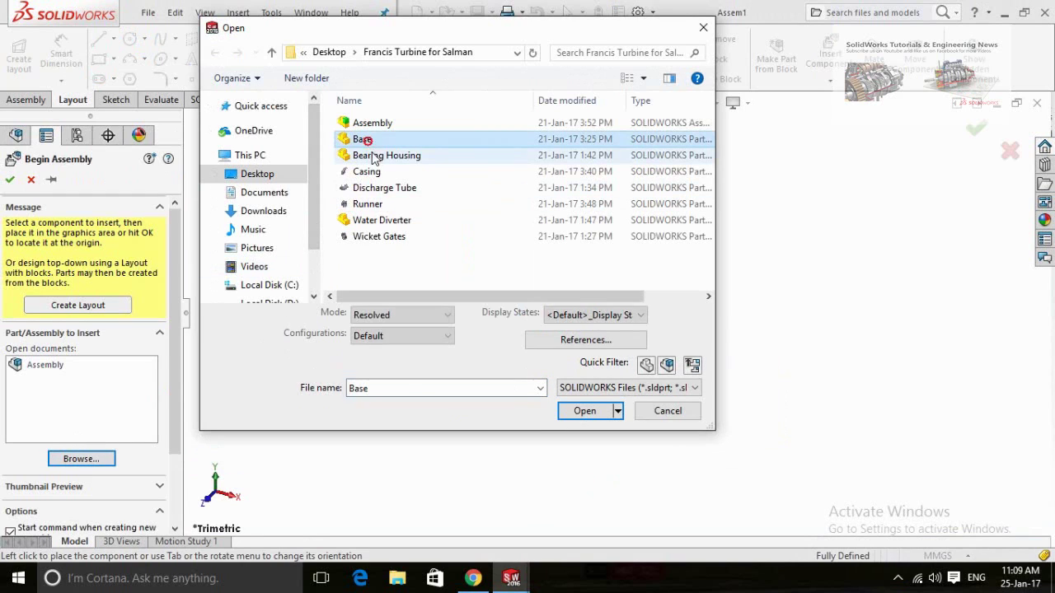
left_click(367, 156, "shift")
left_click(375, 174, "shift")
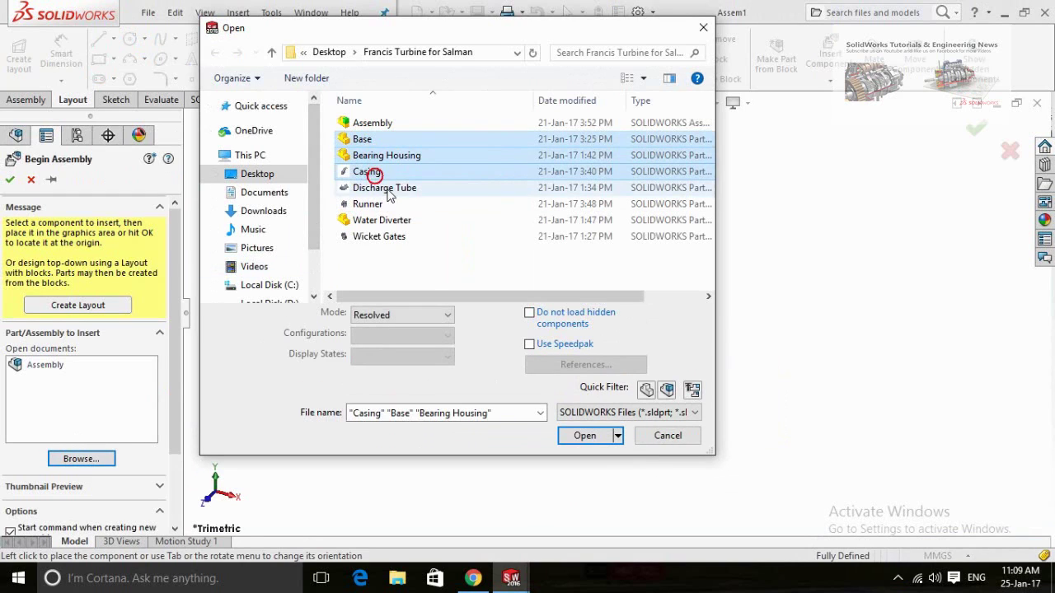
left_click(384, 188, "shift")
left_click(368, 204, "shift")
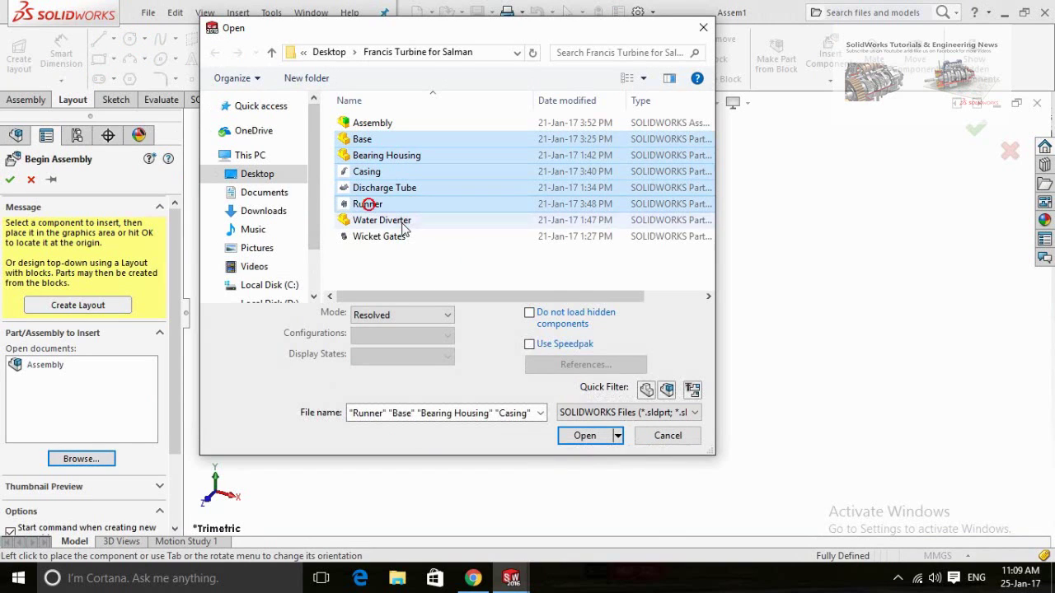
left_click(382, 221, "shift")
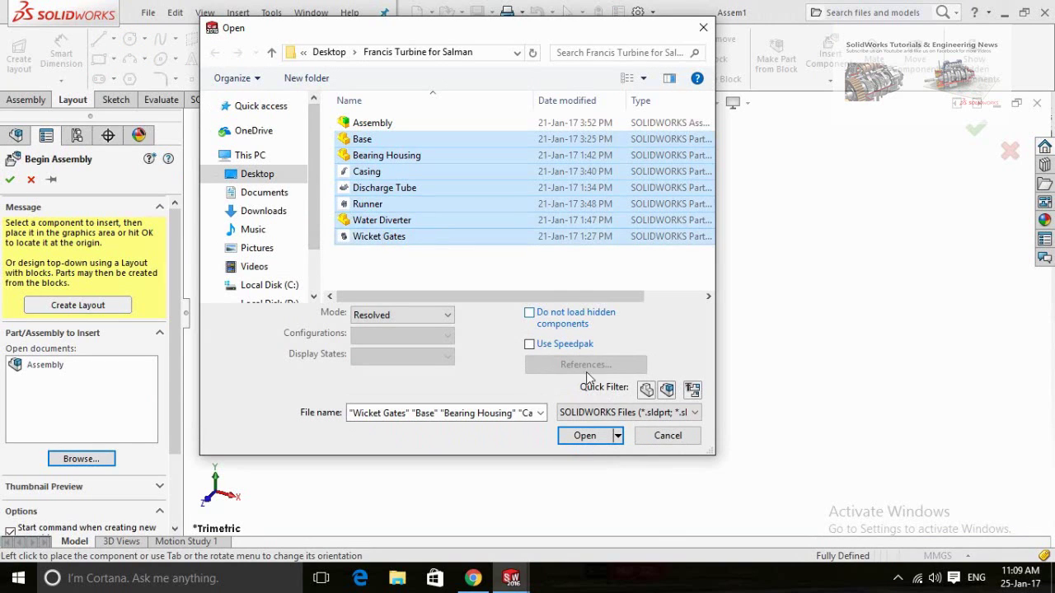
- Place base, casing, discharge tube, runner, water diverter and wicket gates in the assembly
left_click(583, 436)
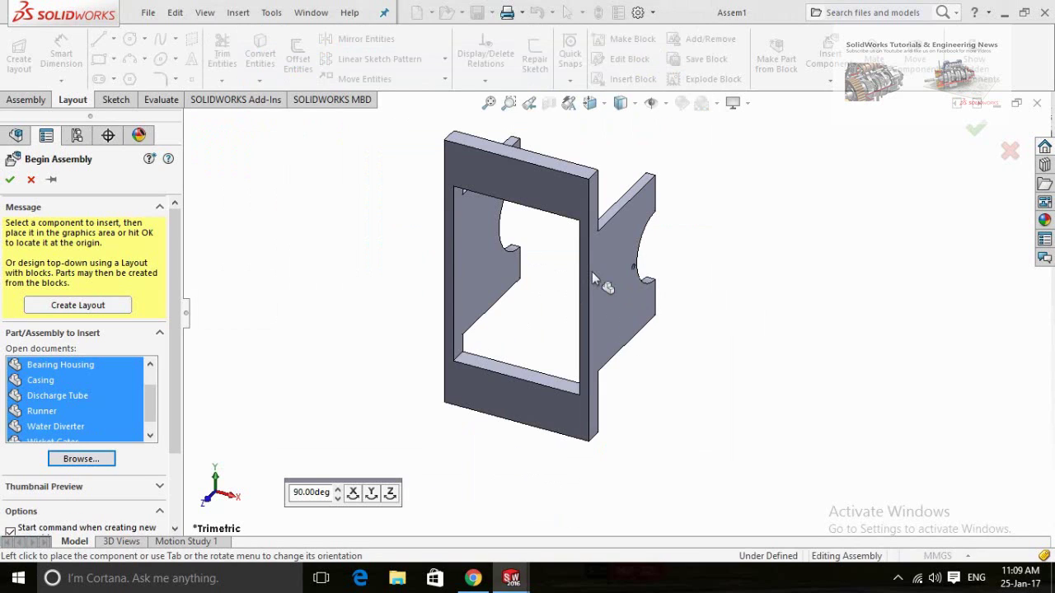
left_click(591, 279)
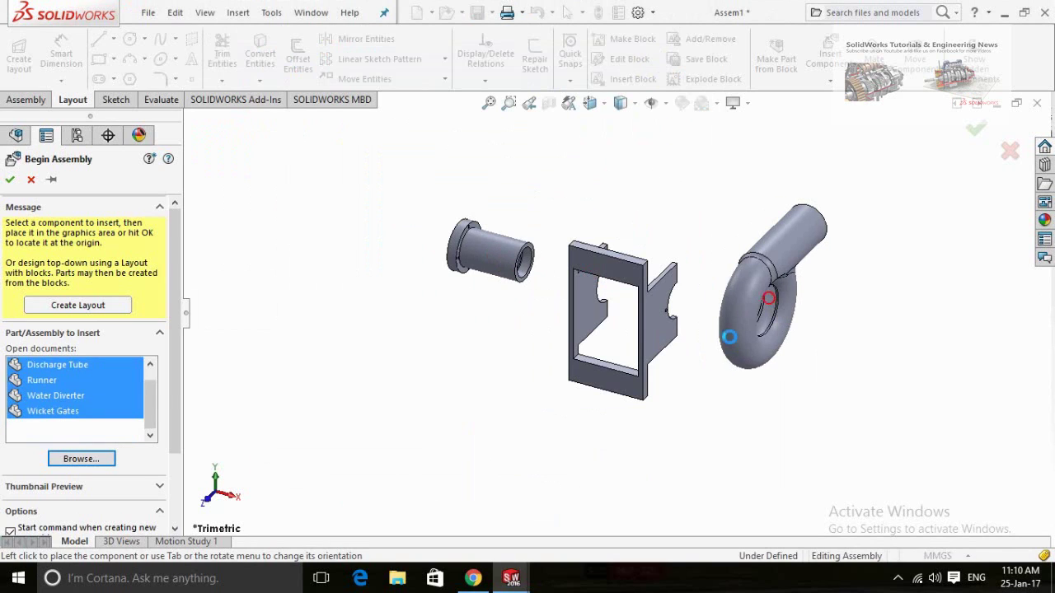
left_click(713, 339)
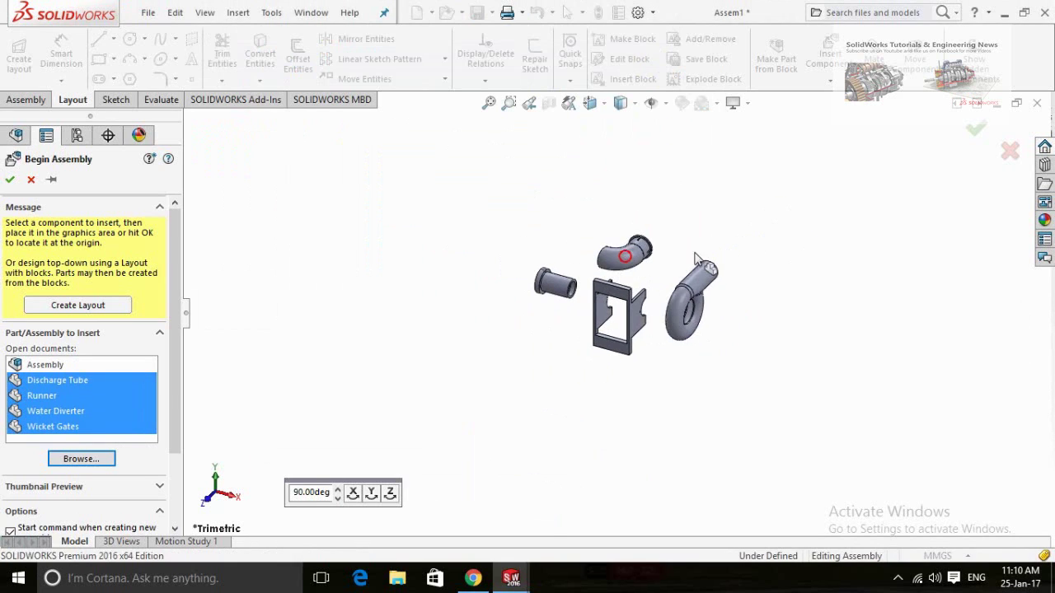
left_click(694, 258)
left_click(751, 347)
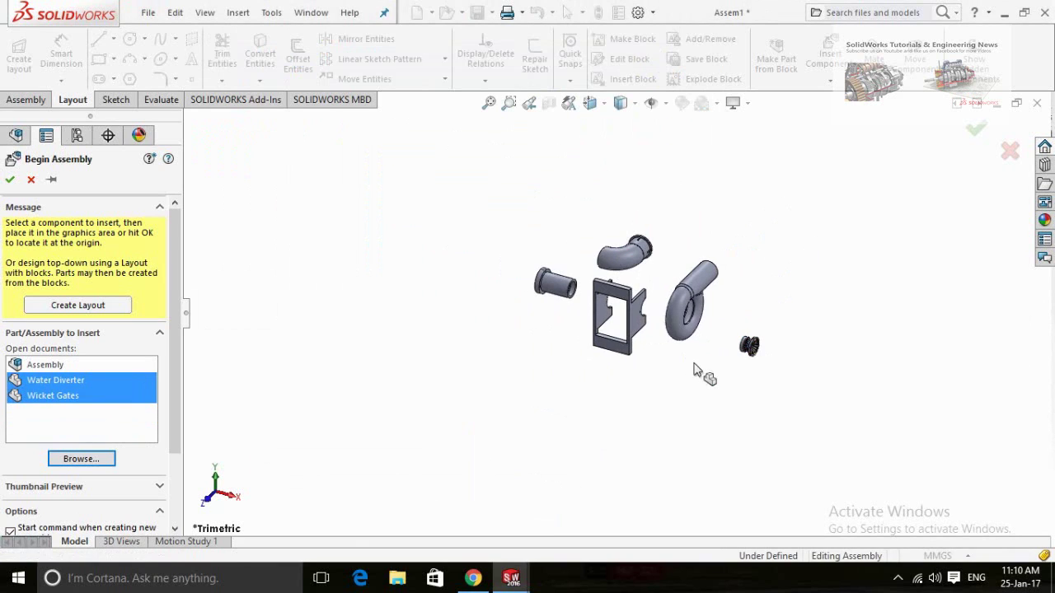
left_click(686, 379)
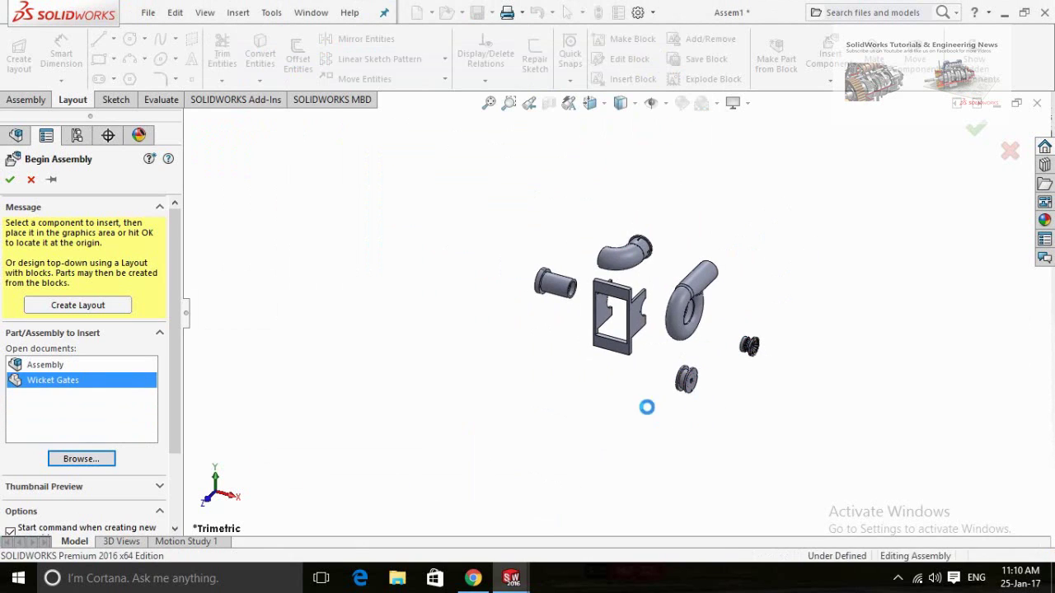
left_click(732, 416)
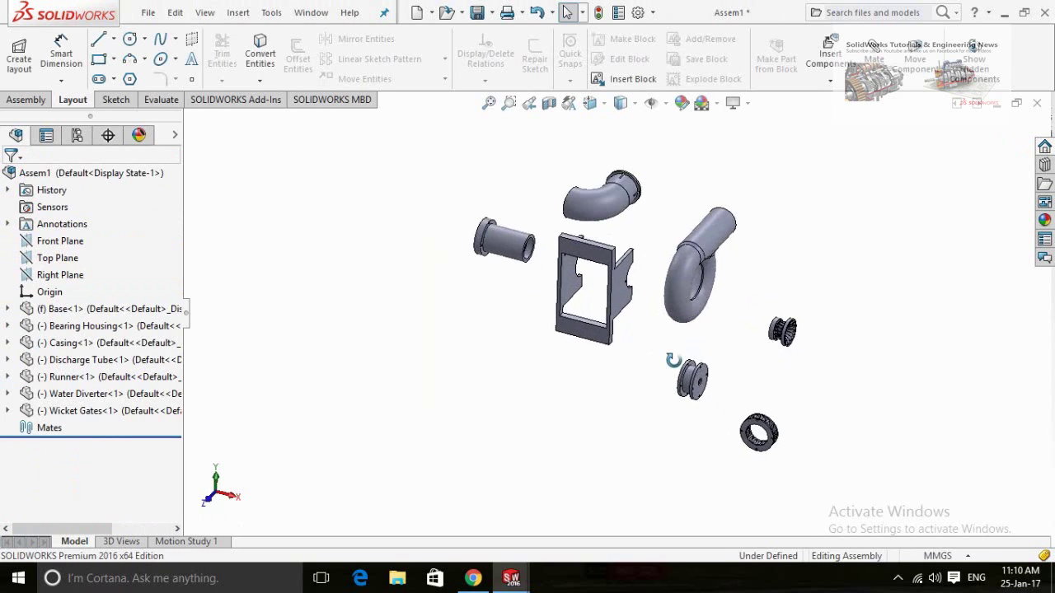
- Orbit and zoom in on the slotted wicket gates ring
mouse_move(673, 360)
middle_mouse_down()
mouse_move(591, 428)
mouse_move(627, 362)
mouse_move(615, 426)
mouse_move(605, 393)
middle_mouse_up()
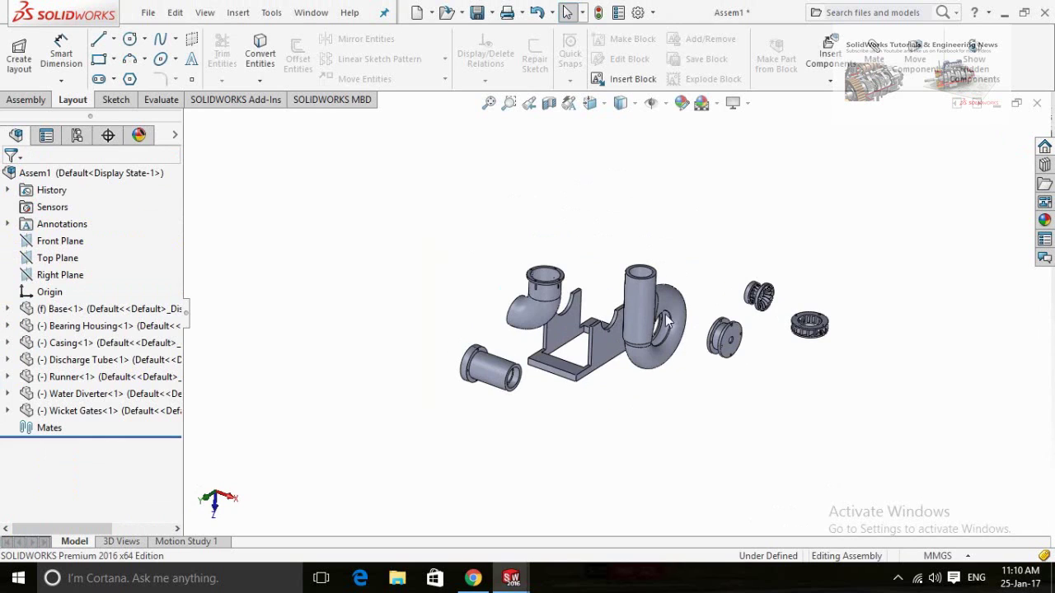
scroll(667, 324, "down", 5)
scroll(647, 403, "up", 3)
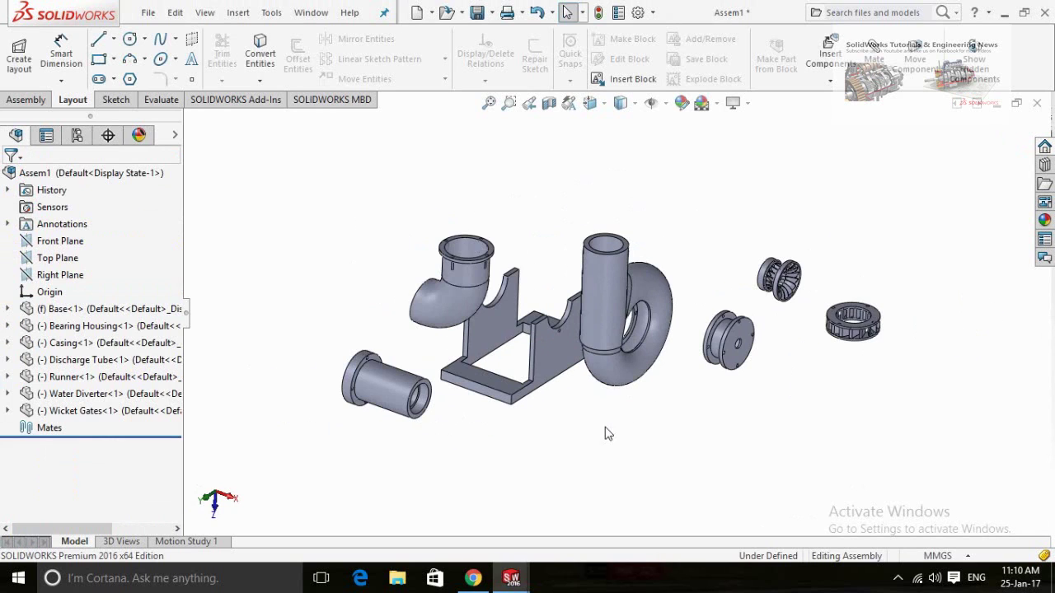
mouse_move(605, 434)
middle_mouse_down()
mouse_move(548, 373)
mouse_move(697, 377)
mouse_move(582, 377)
mouse_move(574, 425)
middle_mouse_up()
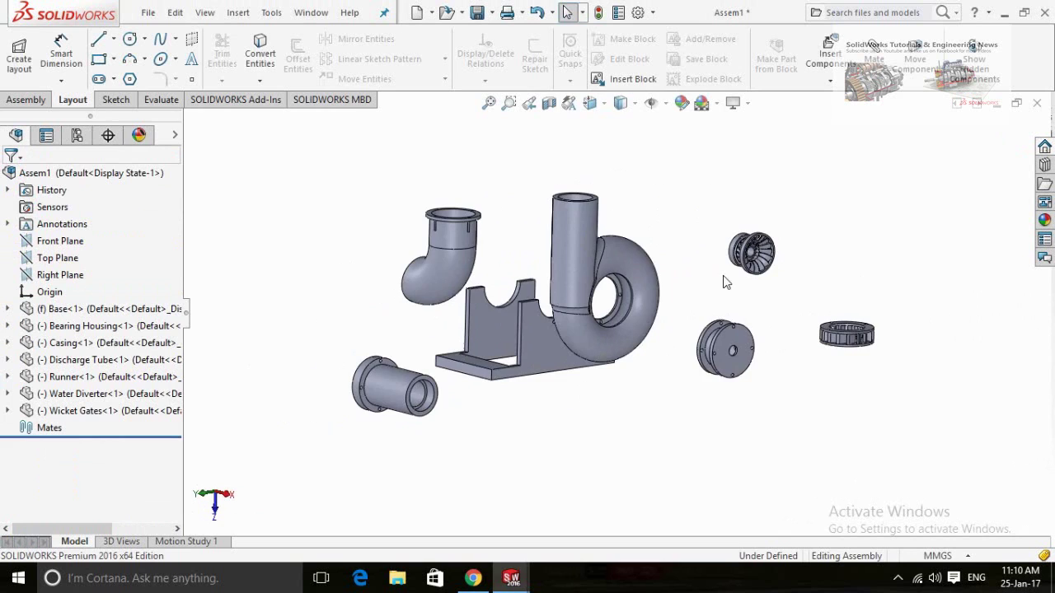
scroll(815, 313, "down", 5)
scroll(783, 320, "up", 3)
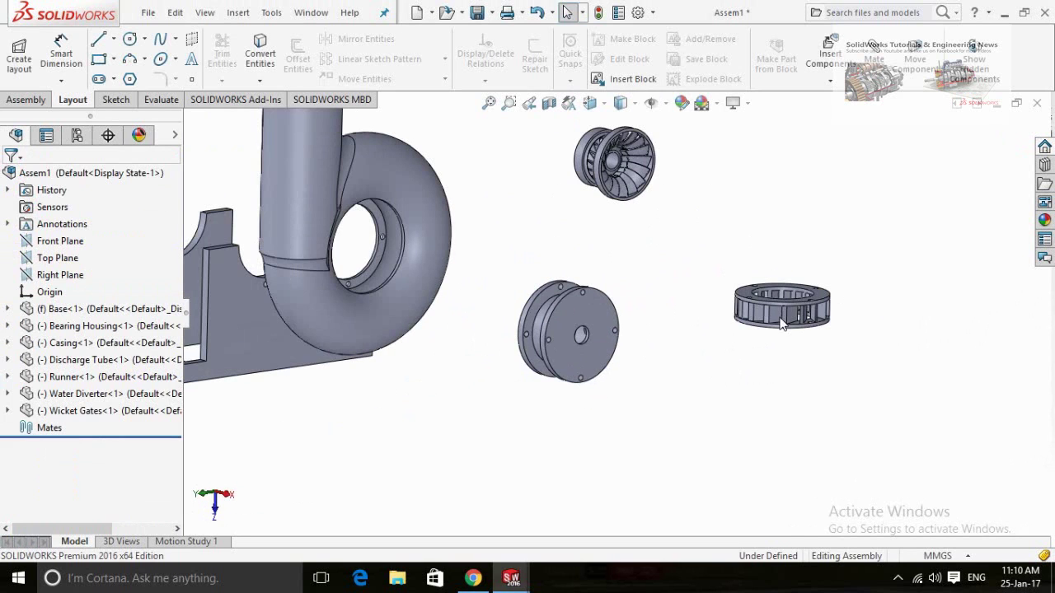
scroll(767, 346, "down", 2)
scroll(763, 362, "down", 4)
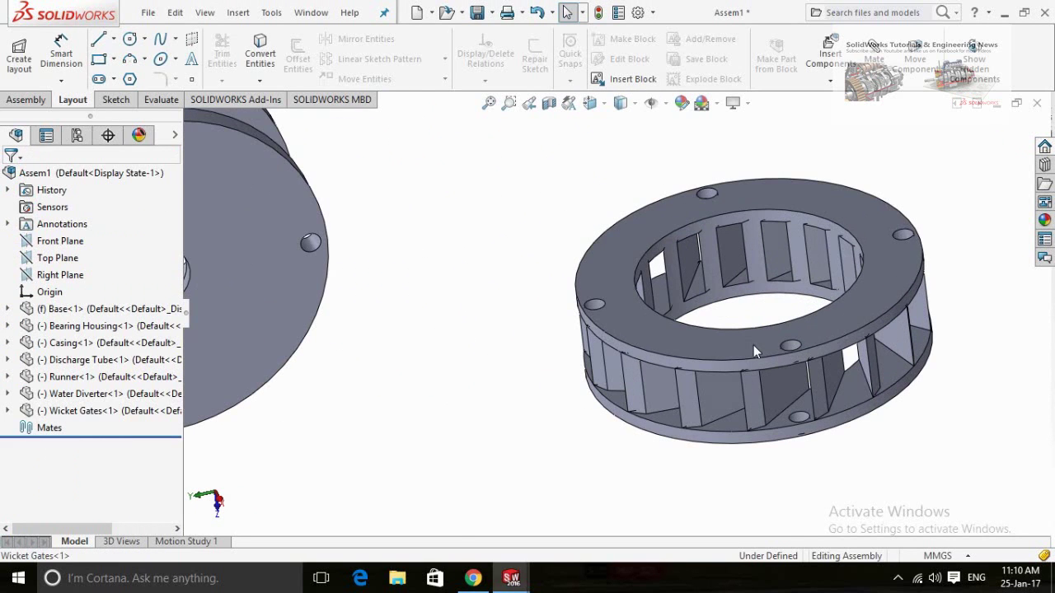
- Start a mate from the wicket gates ring's outer rim face
left_click(753, 345)
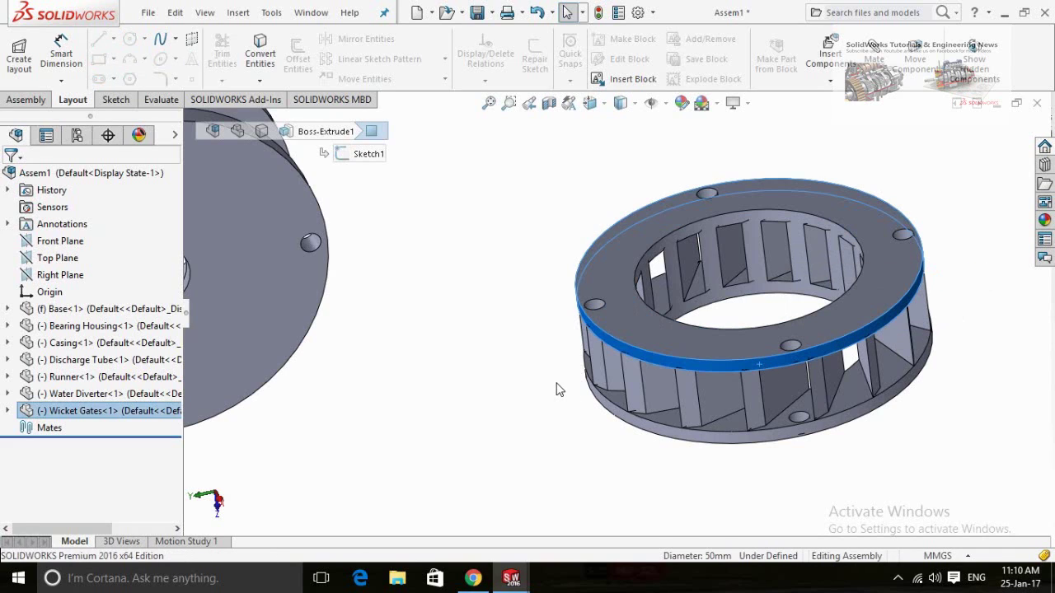
key("m")
key("f")
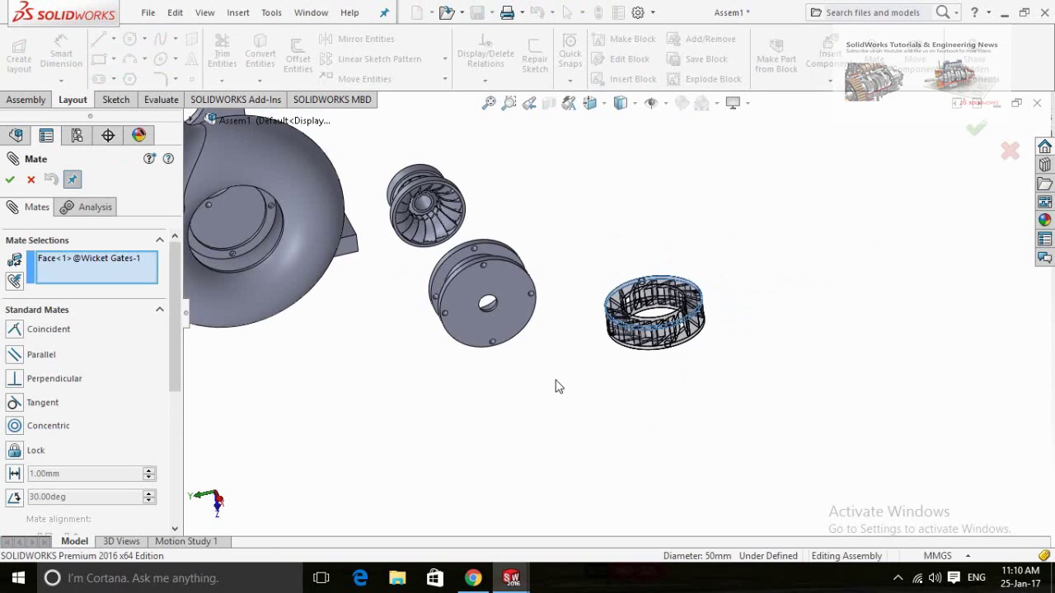
scroll(412, 280, "down", 2)
scroll(412, 280, "down", 3)
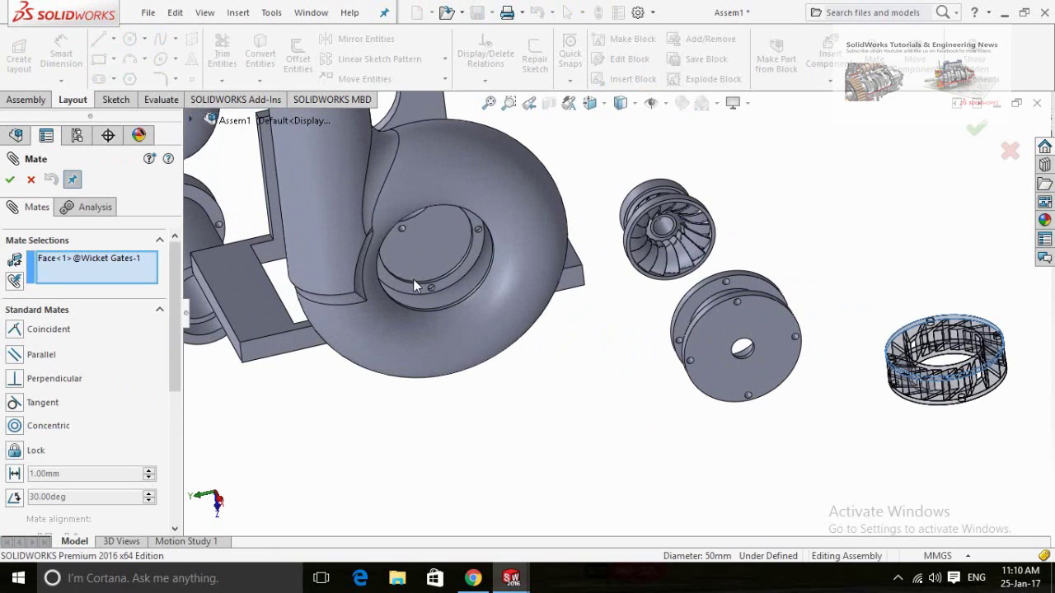
middle_click_drag(446, 272, 657, 306)
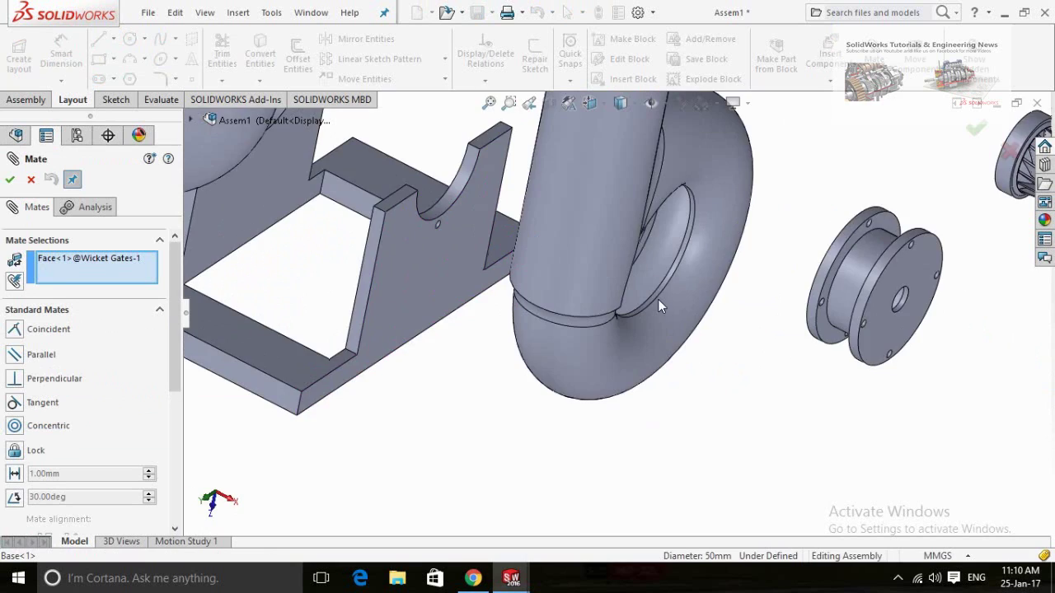
scroll(648, 291, "down", 5)
scroll(624, 291, "down", 2)
- Mate the ring concentric with the casing's circular opening face
left_click(625, 292)
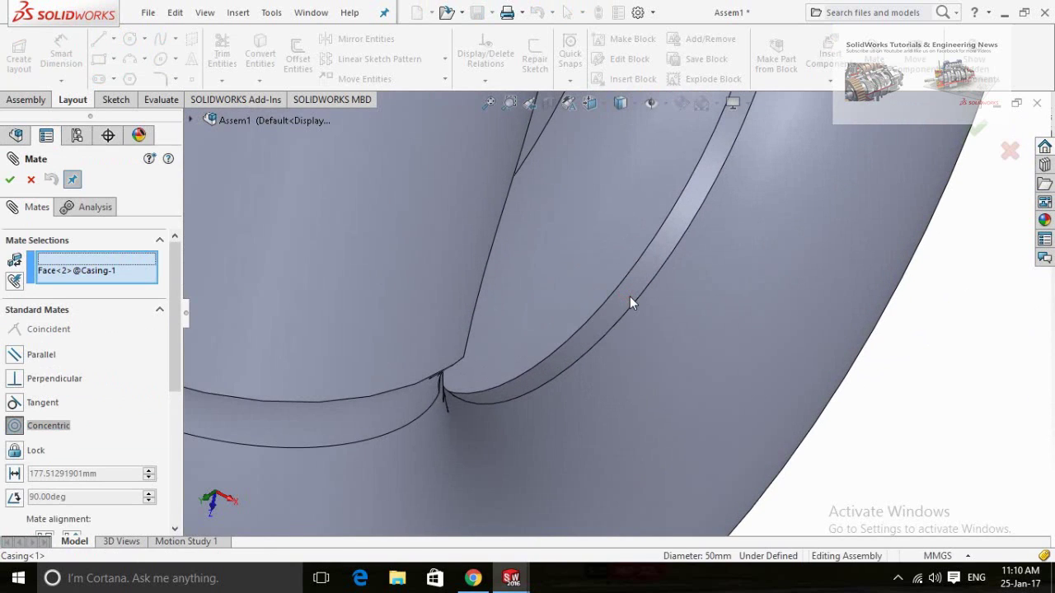
left_click(630, 298)
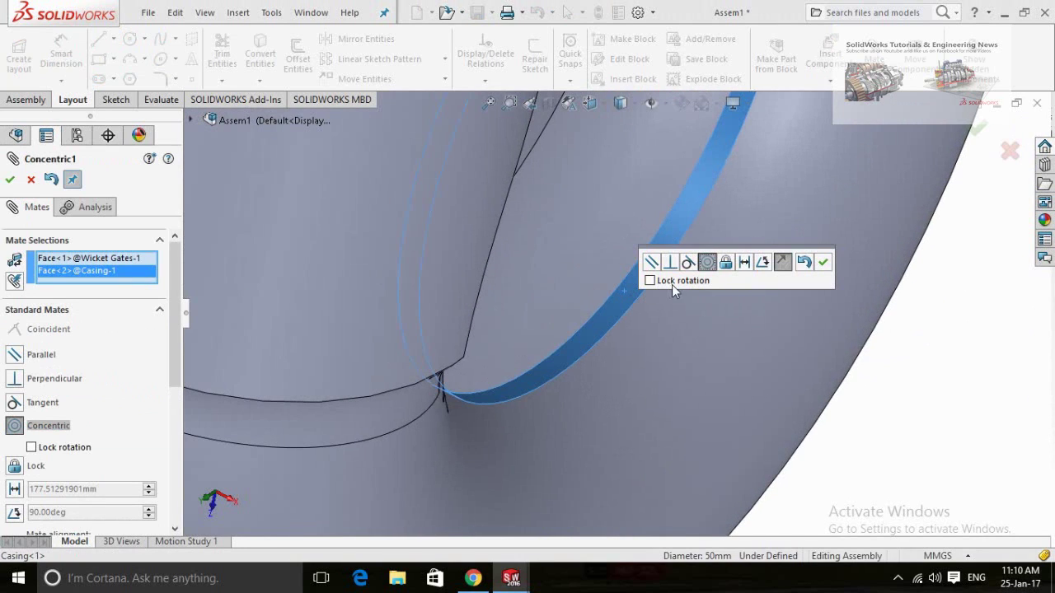
left_click(825, 266)
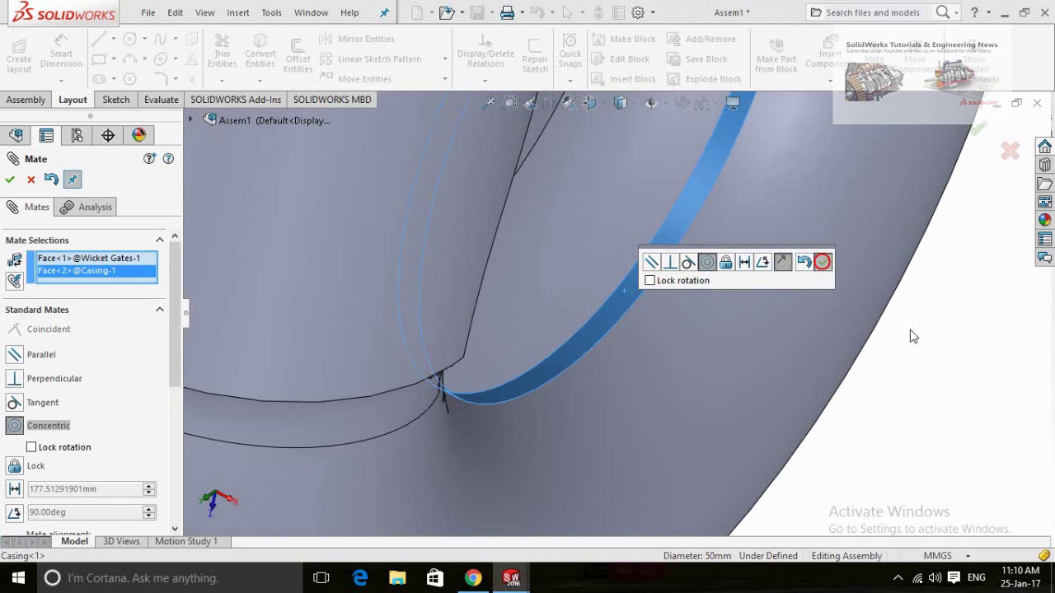
scroll(897, 336, "up", 2)
scroll(897, 336, "up", 2)
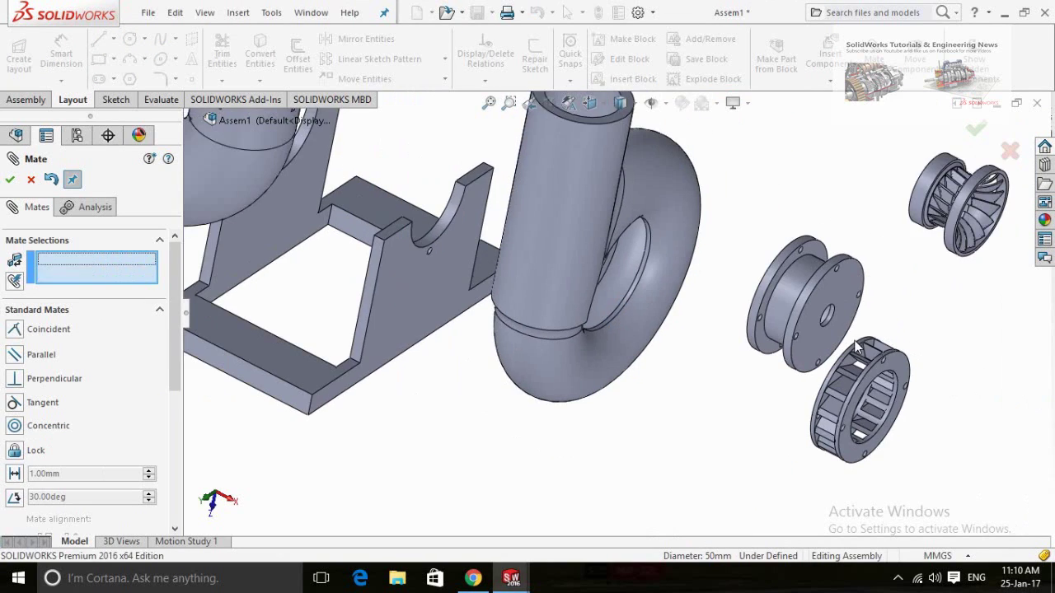
scroll(863, 353, "up", 2)
- Drag the wicket gates ring into the casing opening and close the Mate panel
middle_click_drag(718, 370, 707, 303)
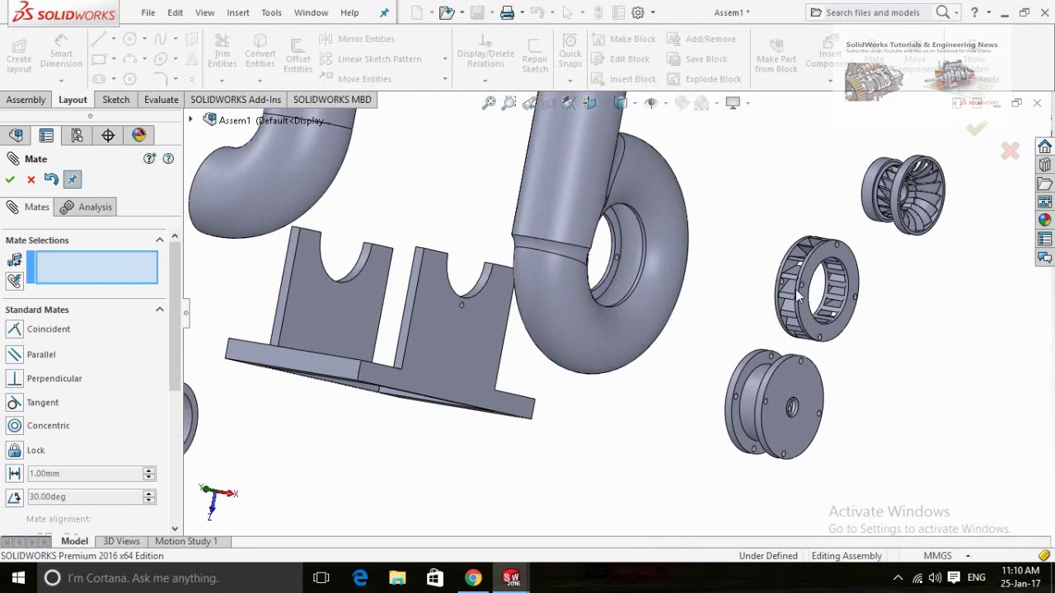
left_click_drag(810, 272, 478, 244)
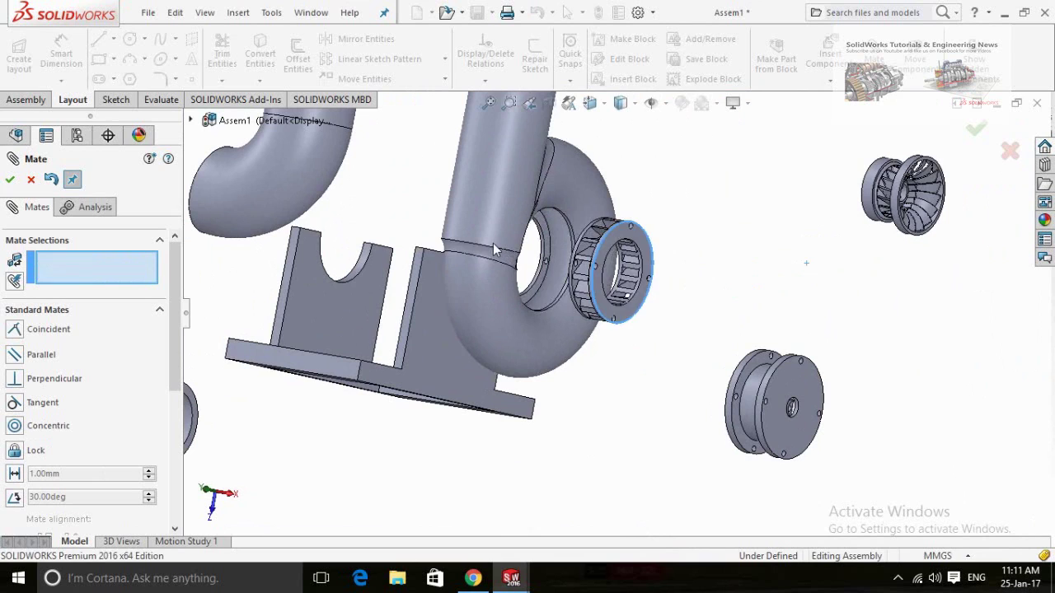
scroll(636, 370, "down", 1)
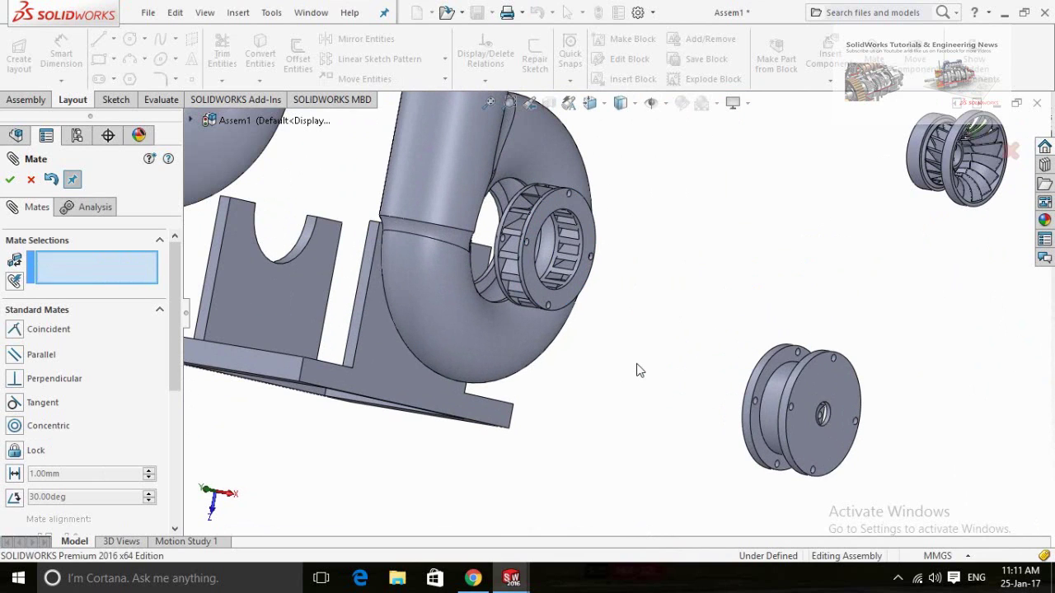
middle_click_drag(637, 370, 626, 371)
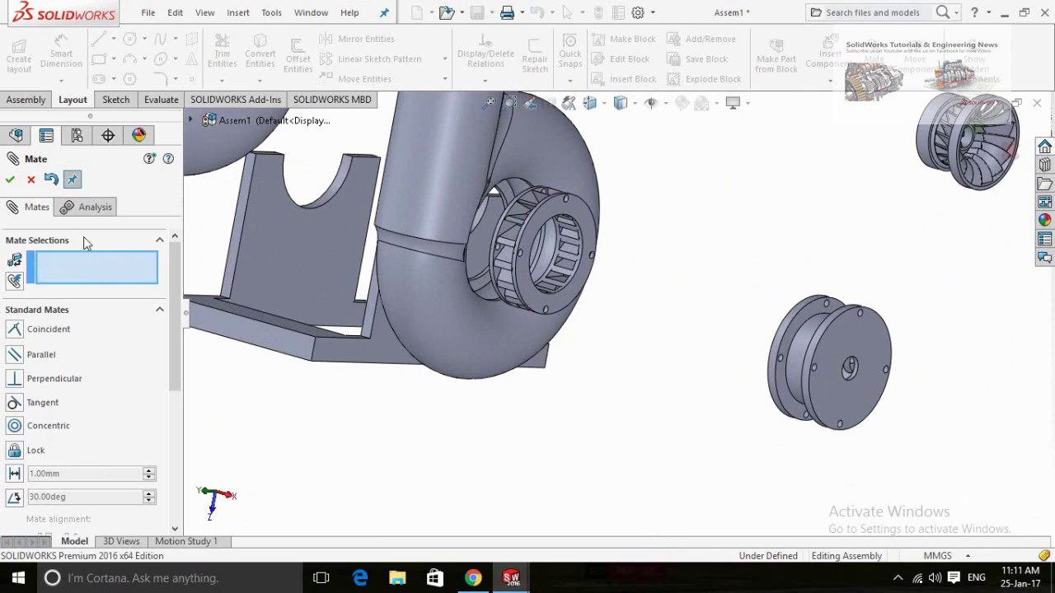
left_click(10, 179)
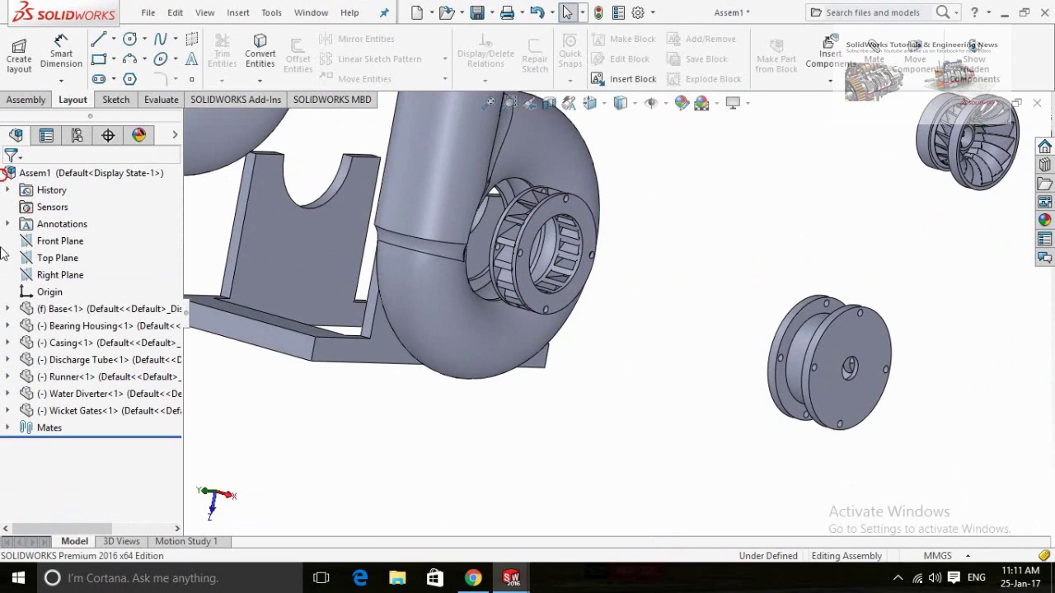
- Edit the Concentric1 mate to use Aligned mate alignment
left_click(8, 428)
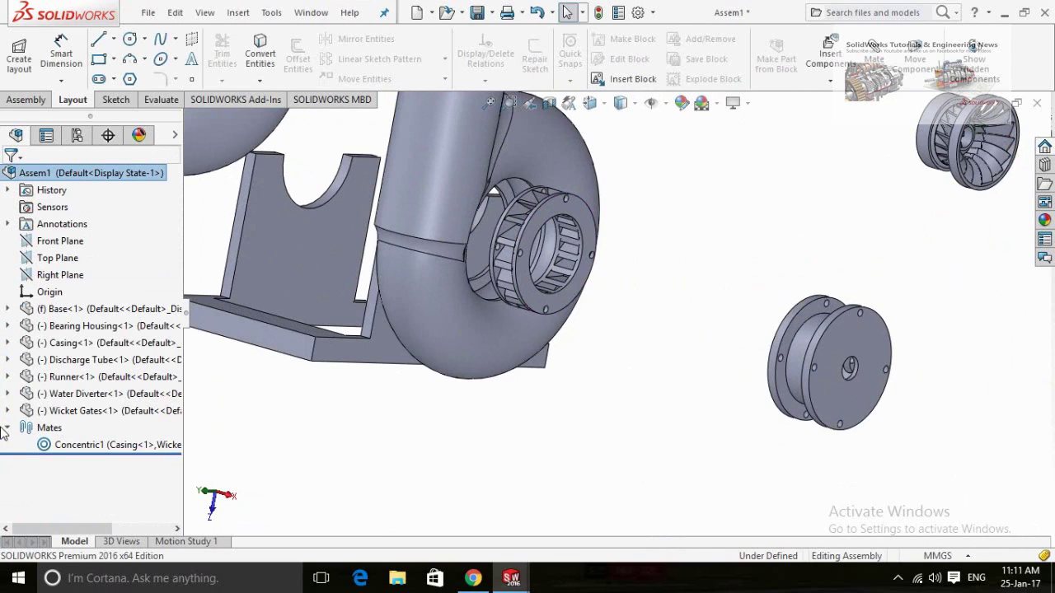
left_click(54, 450)
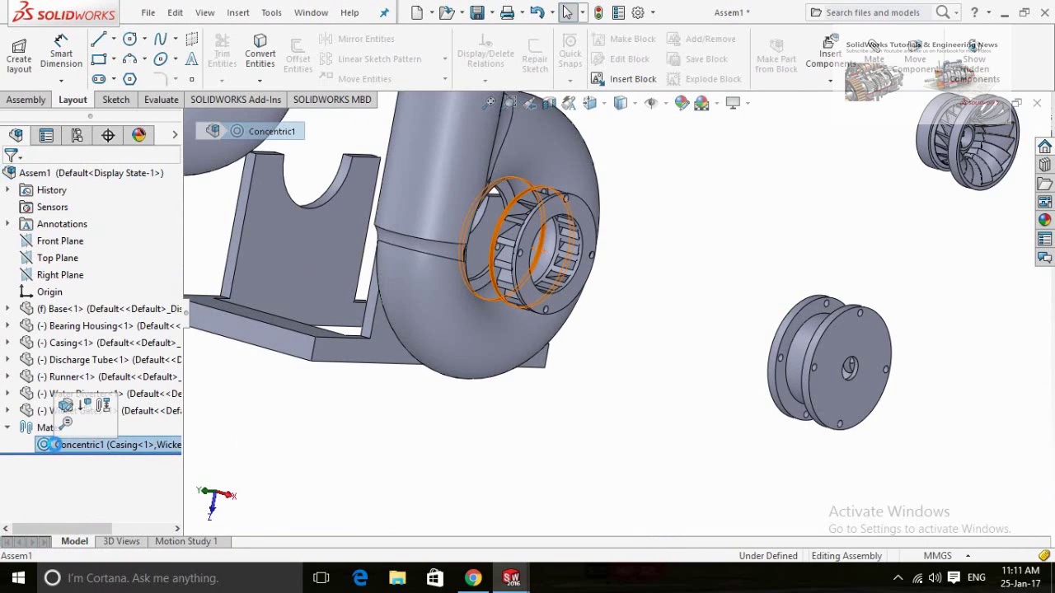
left_click(65, 406)
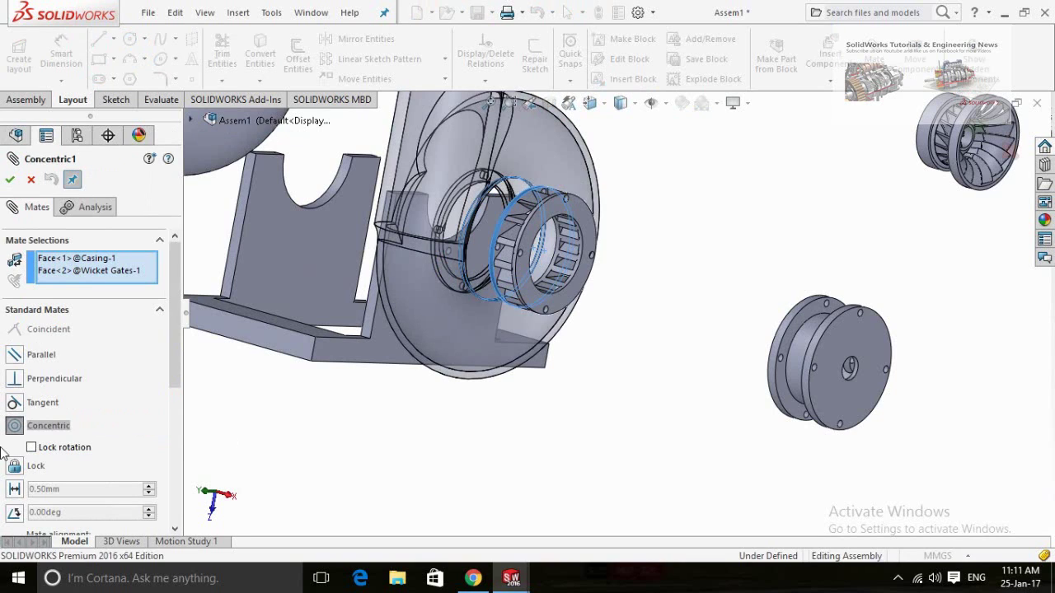
scroll(1, 456, "down", 3)
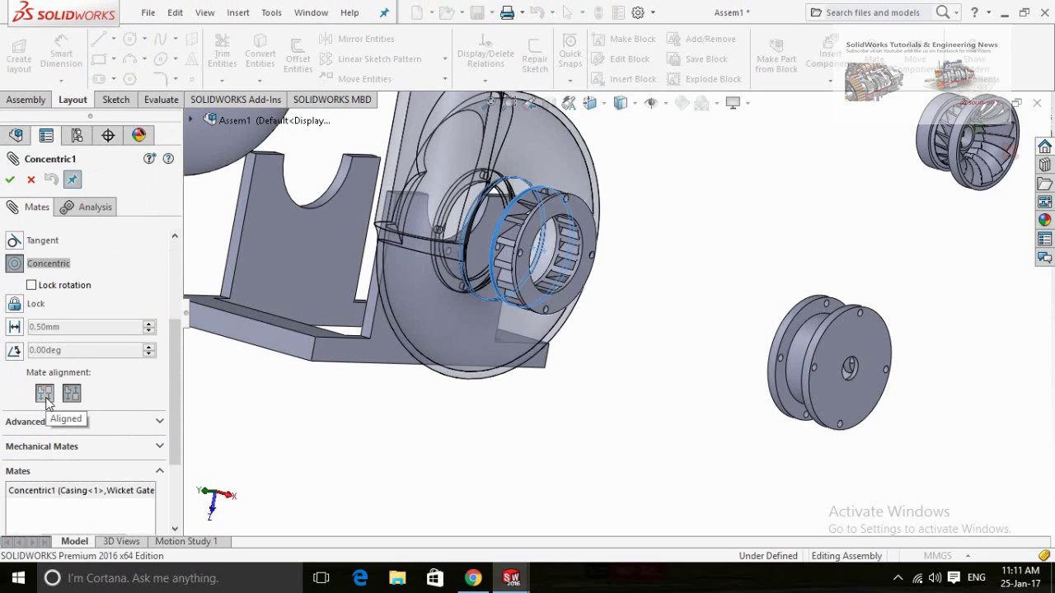
left_click(44, 395)
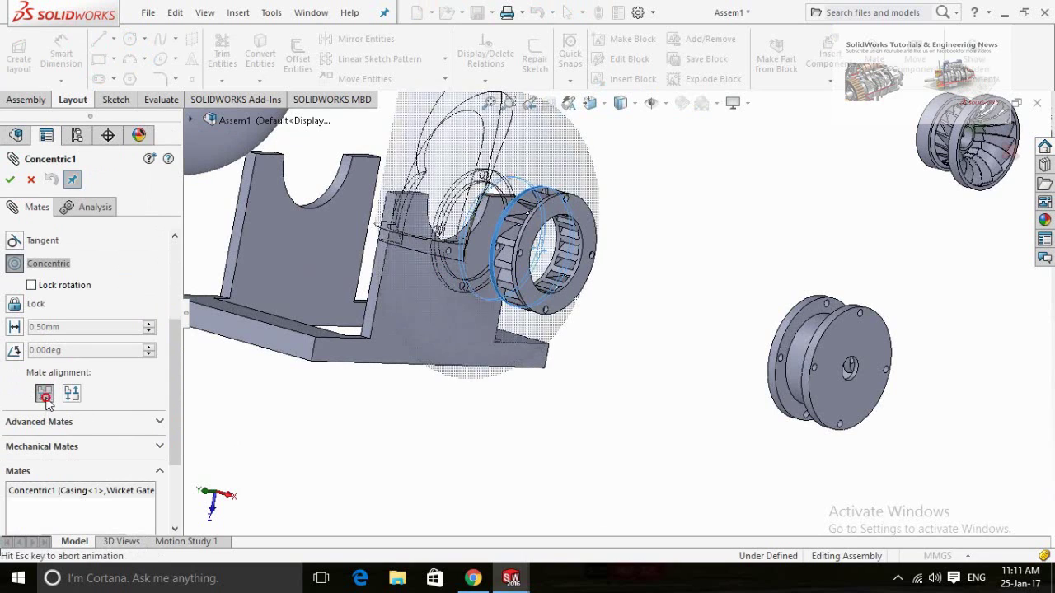
left_click(10, 180)
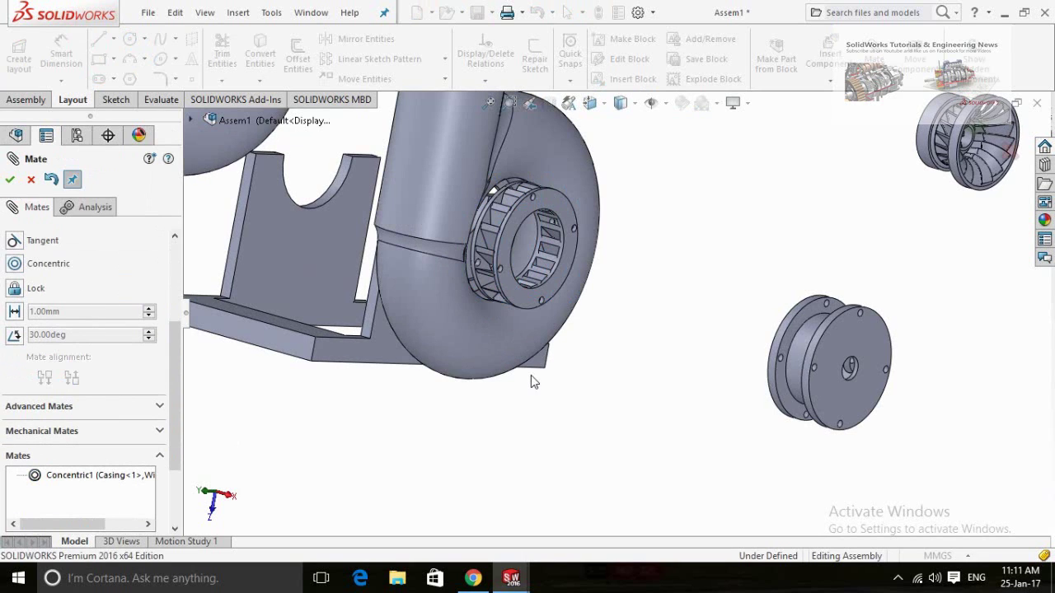
mouse_move(531, 375)
middle_mouse_down()
mouse_move(511, 373)
mouse_move(566, 372)
mouse_move(634, 420)
mouse_move(661, 423)
mouse_move(641, 409)
middle_mouse_up()
- Mate a wicket gates bolt hole concentric with a casing bolt hole
scroll(460, 265, "down", 3)
scroll(461, 265, "down", 3)
scroll(464, 272, "down", 1)
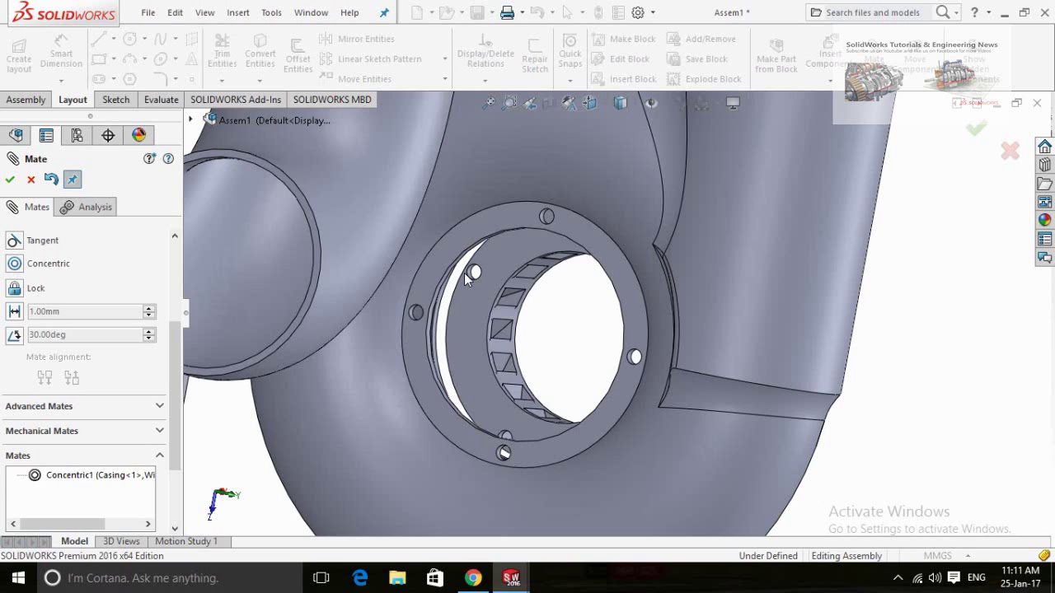
scroll(464, 273, "down", 2)
scroll(572, 282, "down", 3)
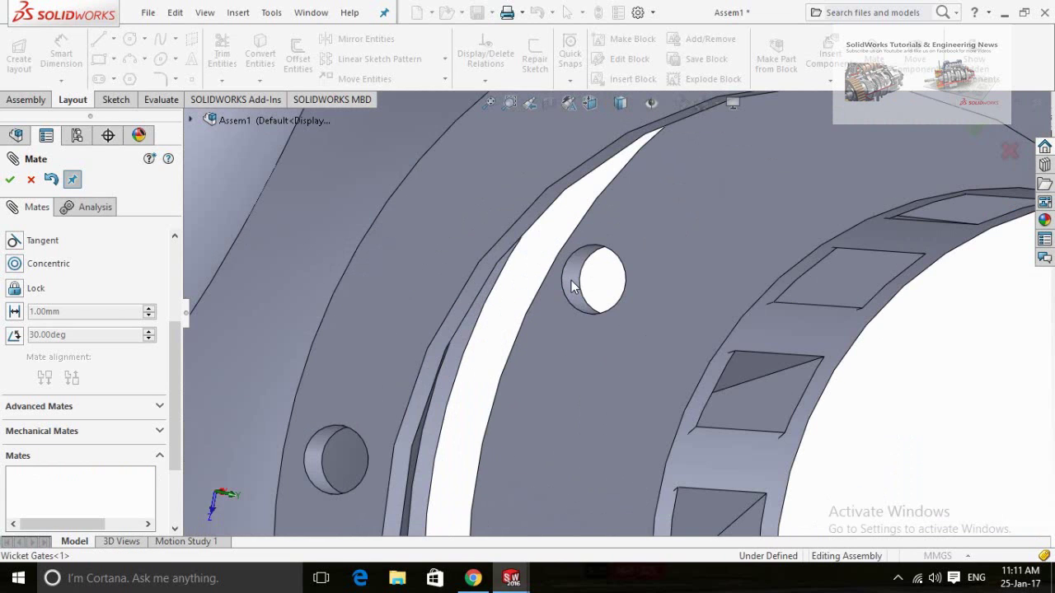
left_click(571, 280)
left_click(314, 446)
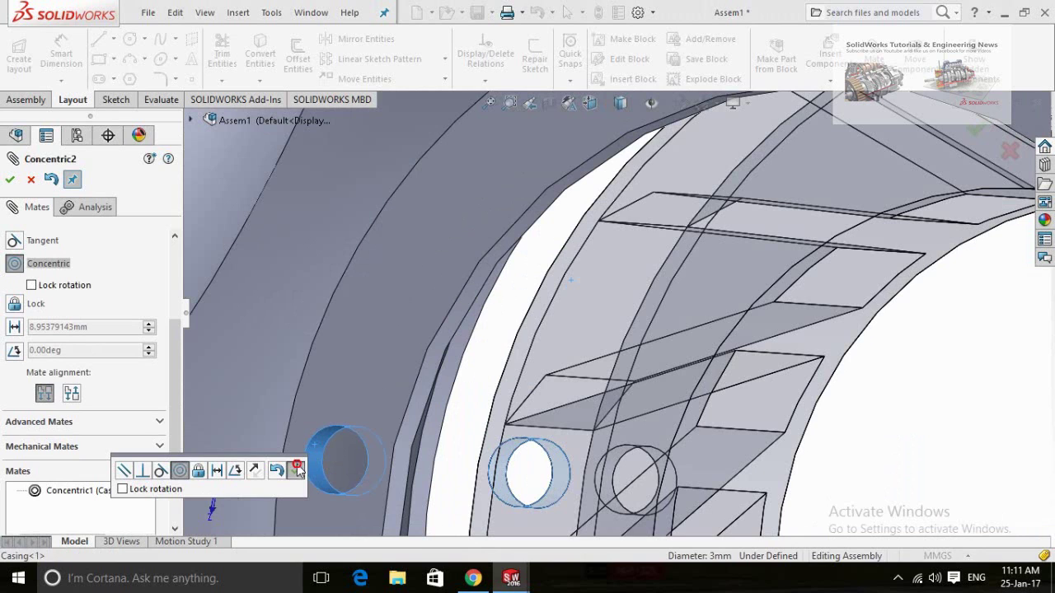
left_click(297, 468)
- Add a coincident mate seating the ring's flat face flush against the casing face
left_click(591, 349)
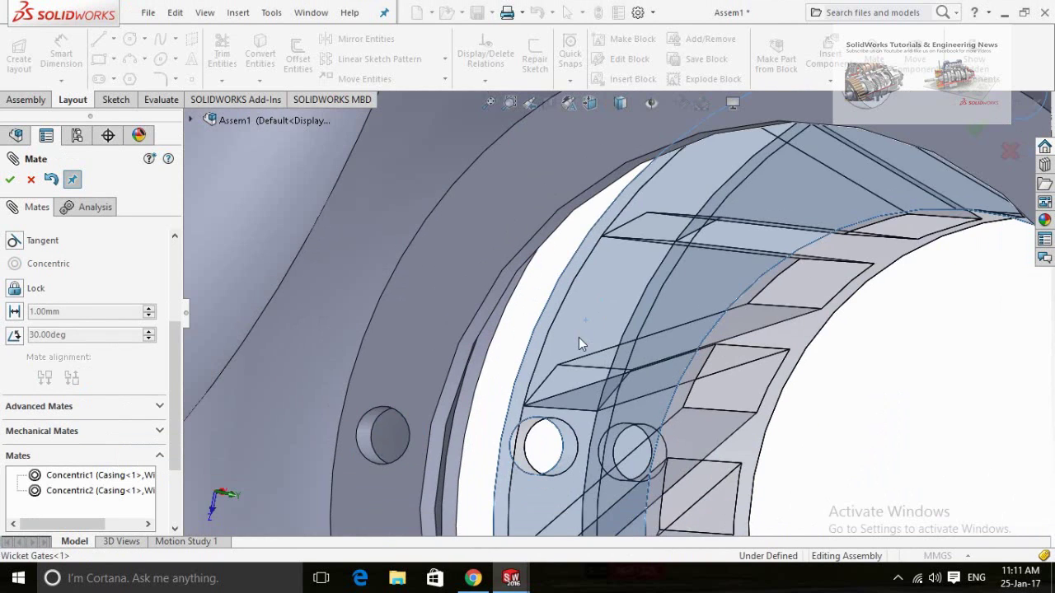
scroll(578, 345, "up", 5)
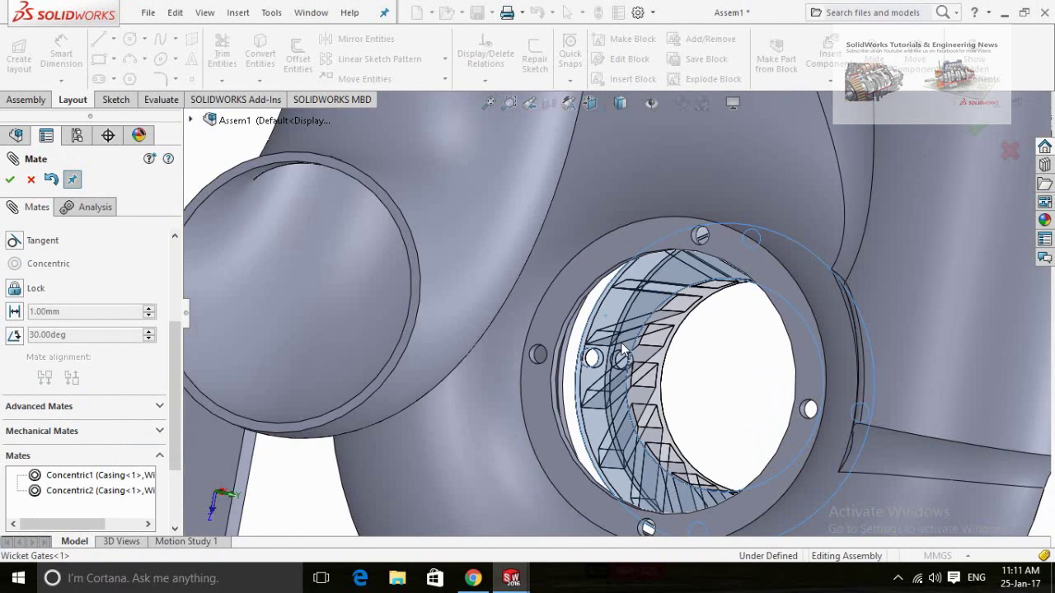
scroll(624, 350, "up", 3)
scroll(594, 346, "up", 3)
scroll(536, 342, "up", 2)
scroll(479, 338, "up", 1)
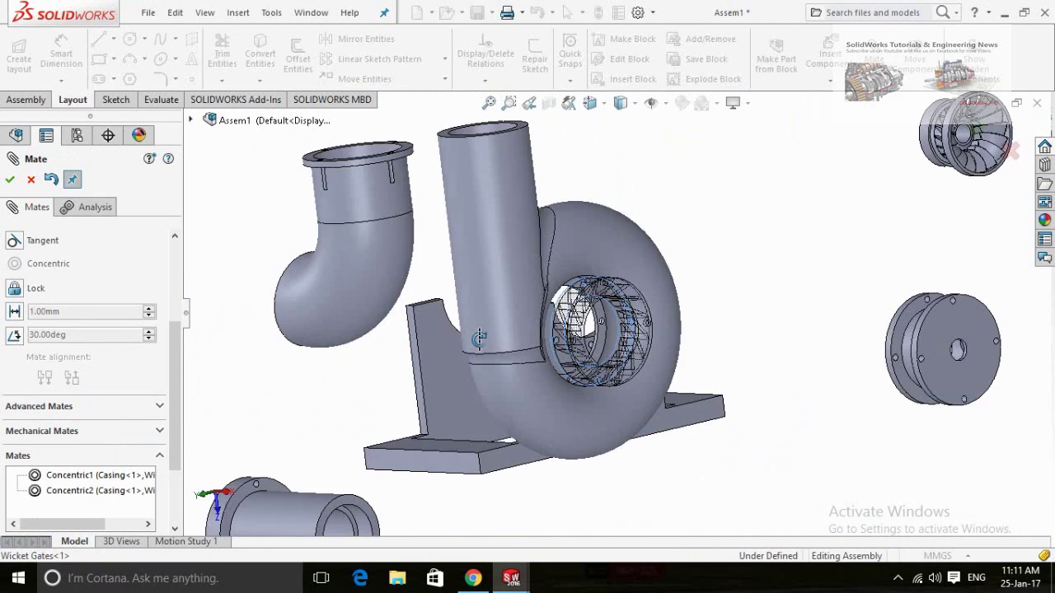
mouse_move(478, 338)
middle_mouse_down()
mouse_move(583, 358)
mouse_move(596, 346)
middle_mouse_up()
scroll(597, 346, "down", 5)
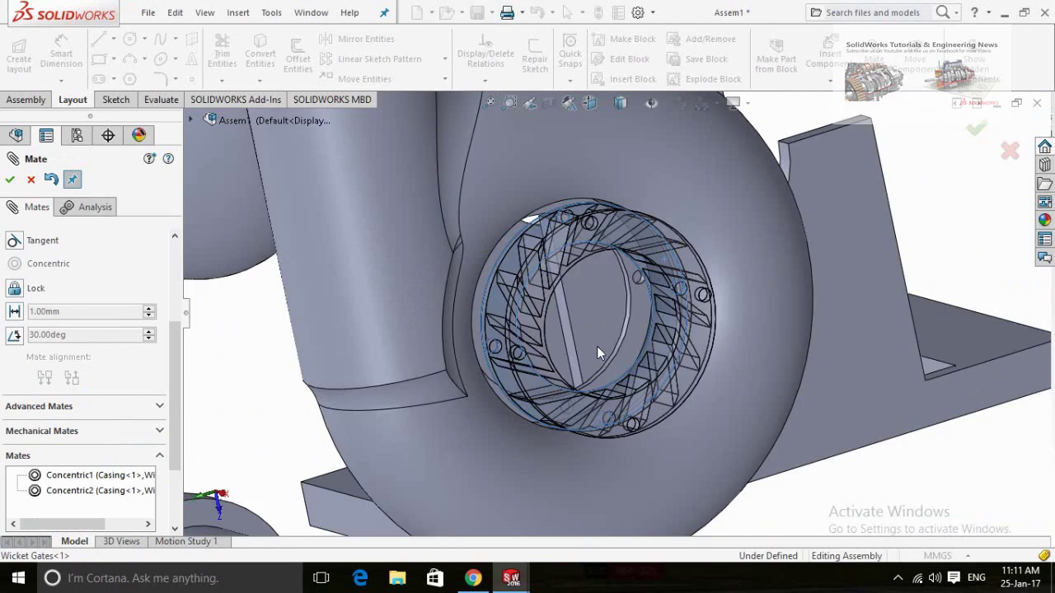
scroll(597, 347, "down", 2)
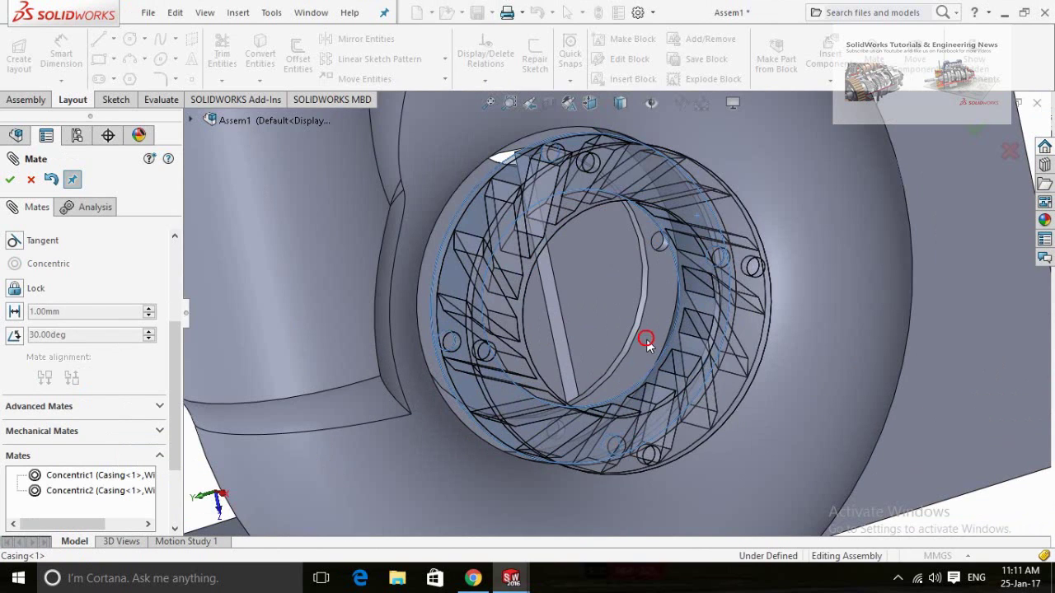
left_click(646, 340)
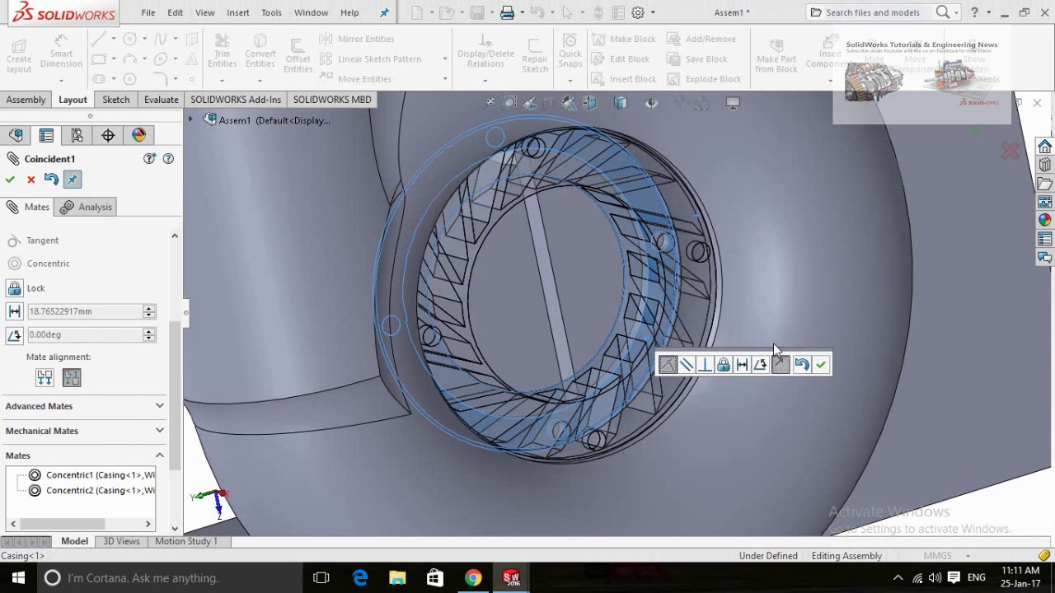
left_click(822, 366)
scroll(779, 376, "up", 3)
scroll(657, 367, "up", 2)
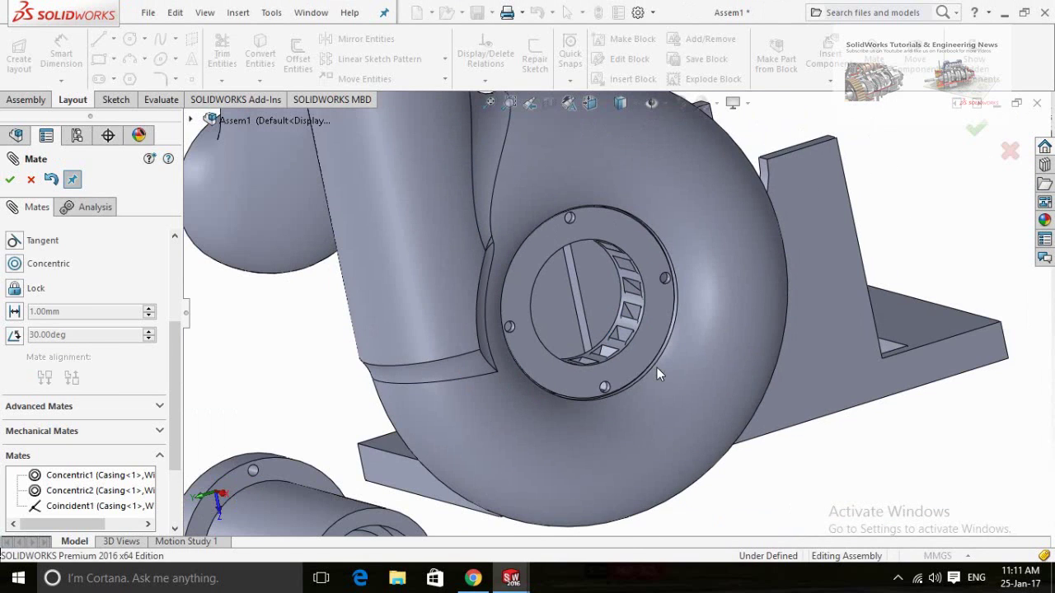
- Pick the runner's cylindrical face as the first mate reference
scroll(657, 368, "up", 2)
scroll(680, 382, "up", 2)
middle_click_drag(680, 382, 700, 402)
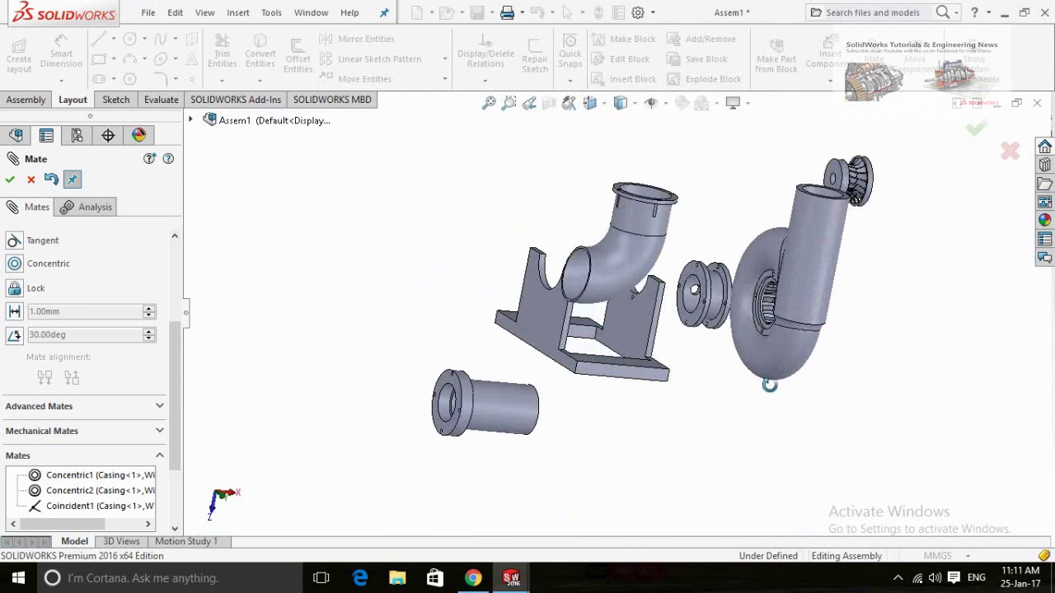
scroll(861, 251, "down", 3)
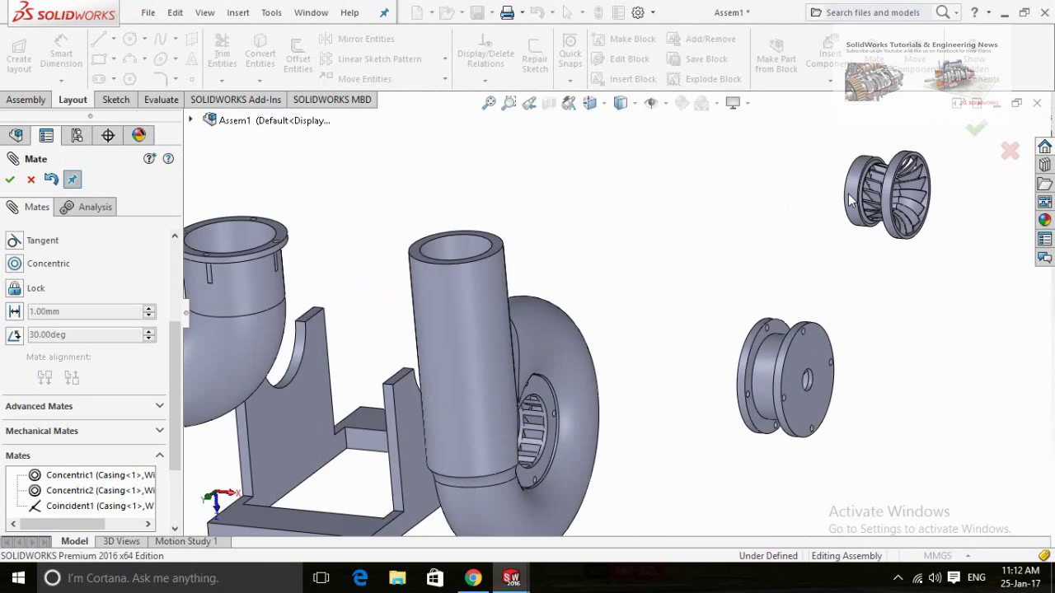
scroll(789, 235, "down", 2)
scroll(804, 197, "down", 2)
left_click(794, 201)
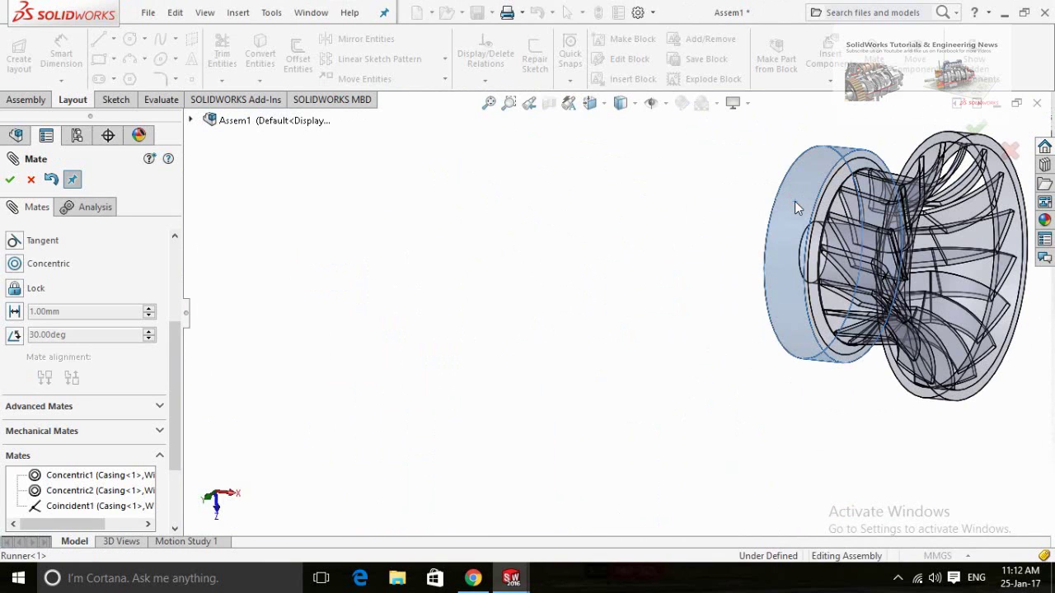
scroll(702, 295, "up", 1)
scroll(702, 295, "up", 5)
scroll(635, 294, "up", 1)
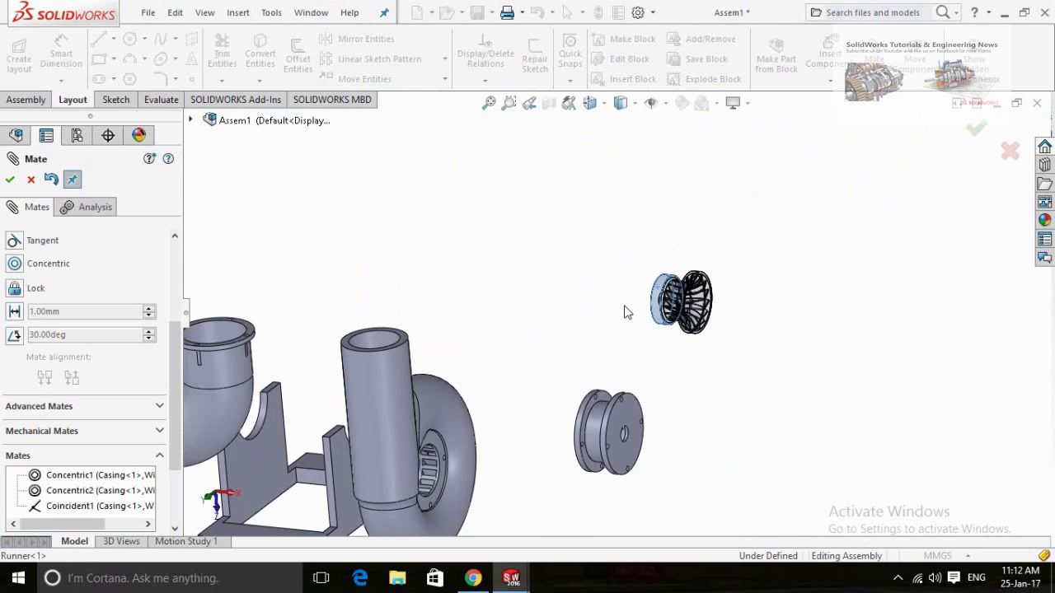
scroll(477, 441, "down", 2)
scroll(495, 418, "down", 1)
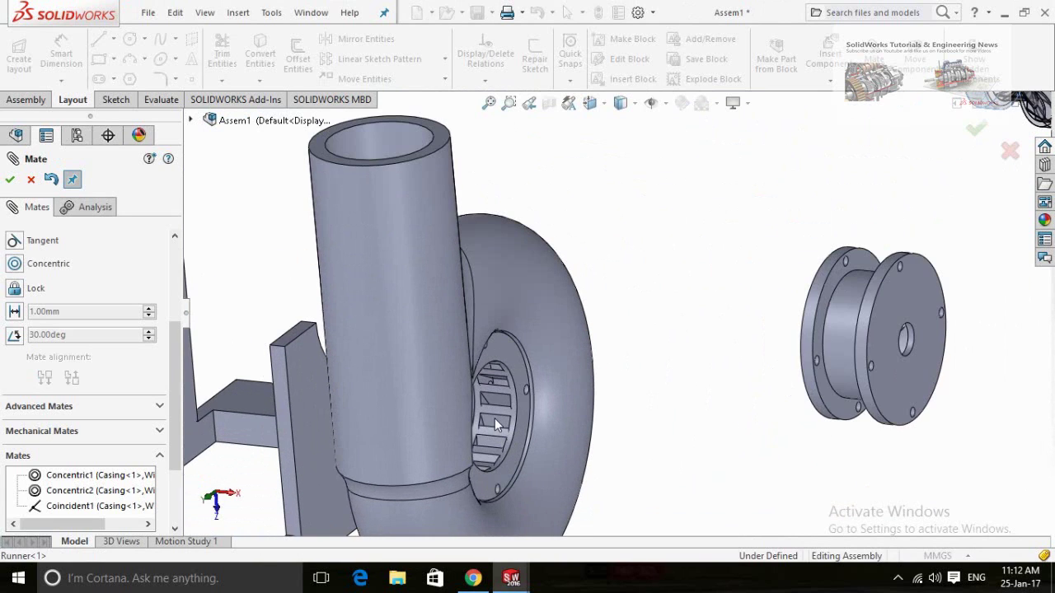
scroll(494, 416, "down", 3)
- Mate the runner concentric with the wicket gates' inner face
left_click(488, 410)
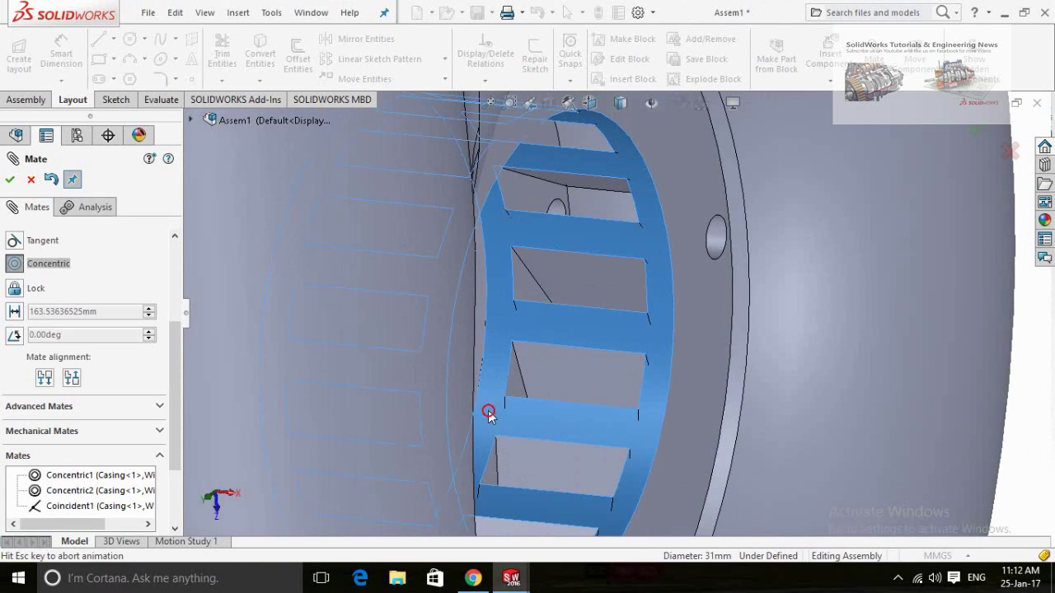
scroll(616, 458, "up", 3)
scroll(617, 452, "up", 1)
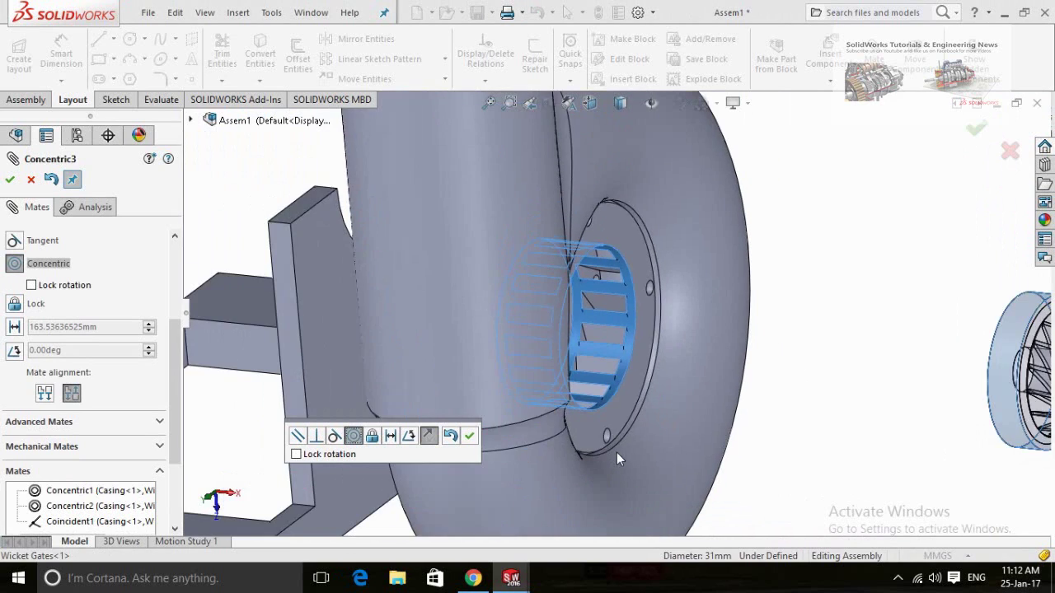
scroll(620, 451, "up", 2)
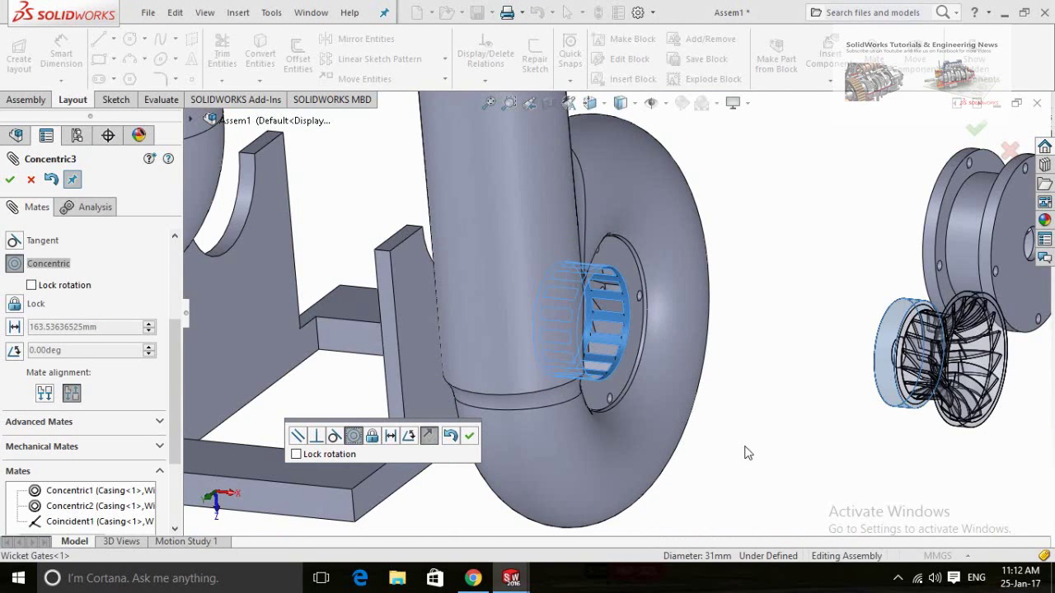
scroll(744, 452, "up", 1)
left_click(469, 436)
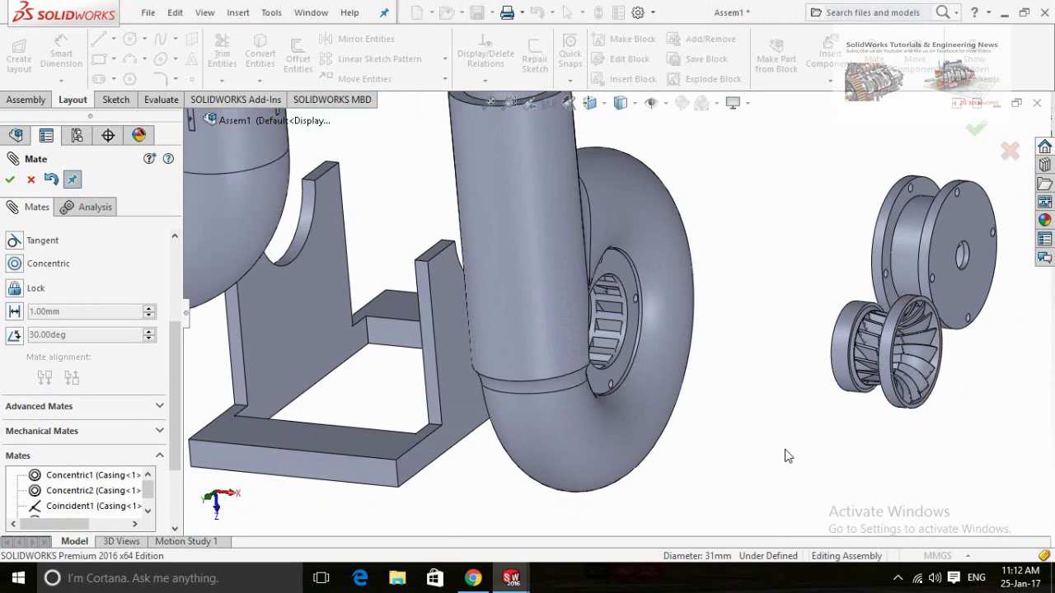
scroll(787, 455, "up", 1)
mouse_move(774, 453)
middle_mouse_down()
mouse_move(769, 419)
mouse_move(694, 478)
mouse_move(729, 538)
mouse_move(752, 512)
mouse_move(739, 506)
mouse_move(808, 481)
mouse_move(754, 483)
mouse_move(574, 448)
middle_mouse_up()
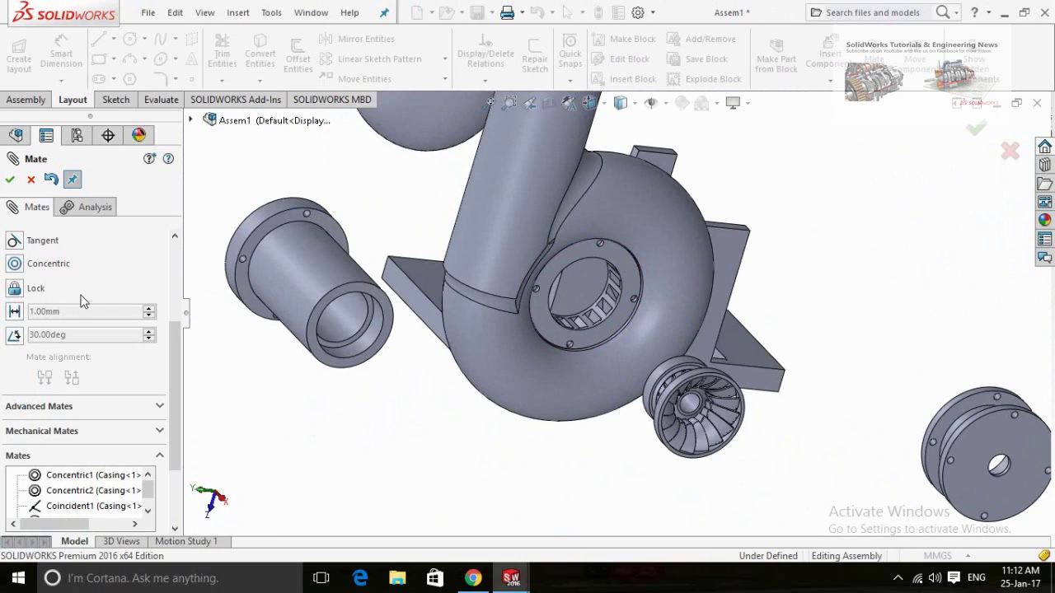
- Set the runner's Concentric3 mate to Aligned so the blades face into the casing
left_click(31, 181)
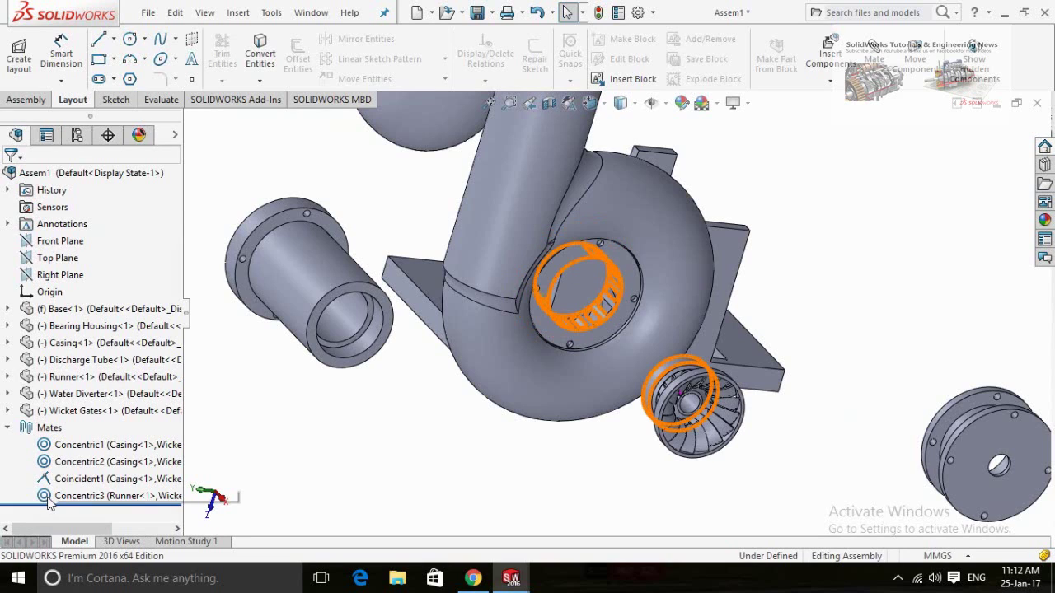
left_click(47, 496)
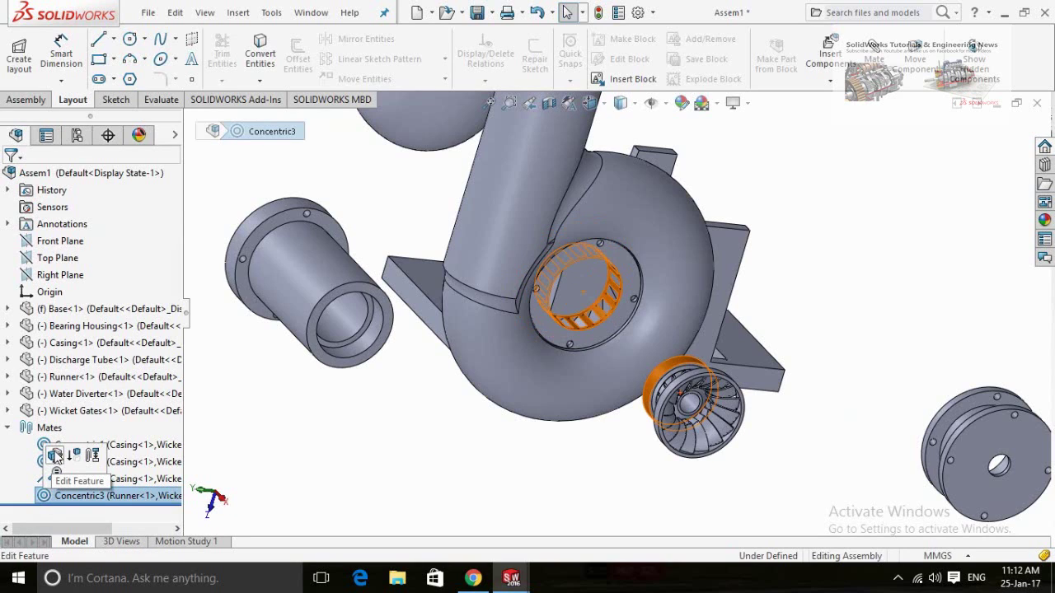
left_click(56, 456)
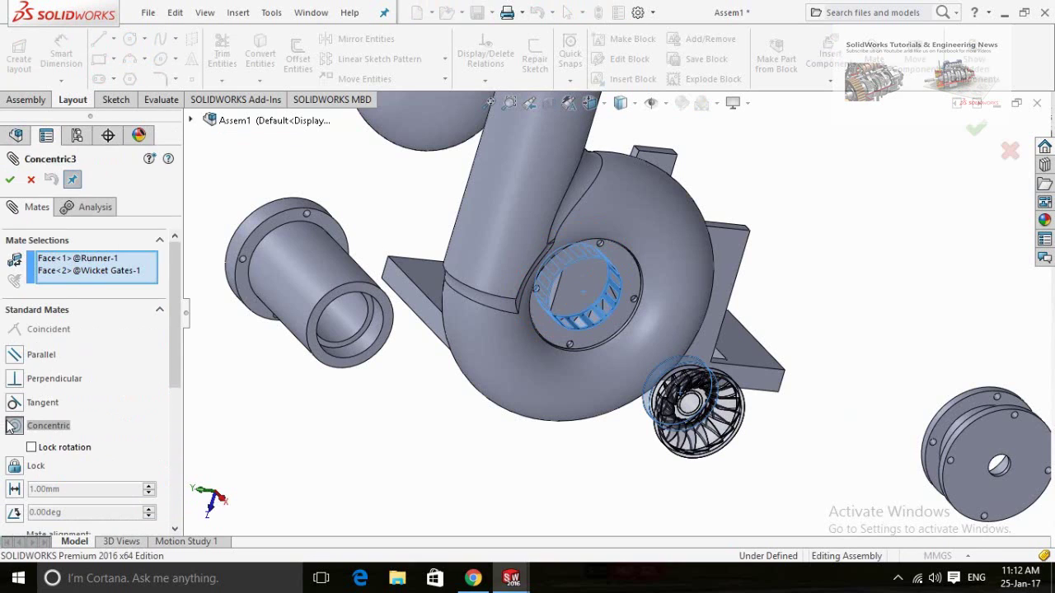
scroll(6, 495, "down", 5)
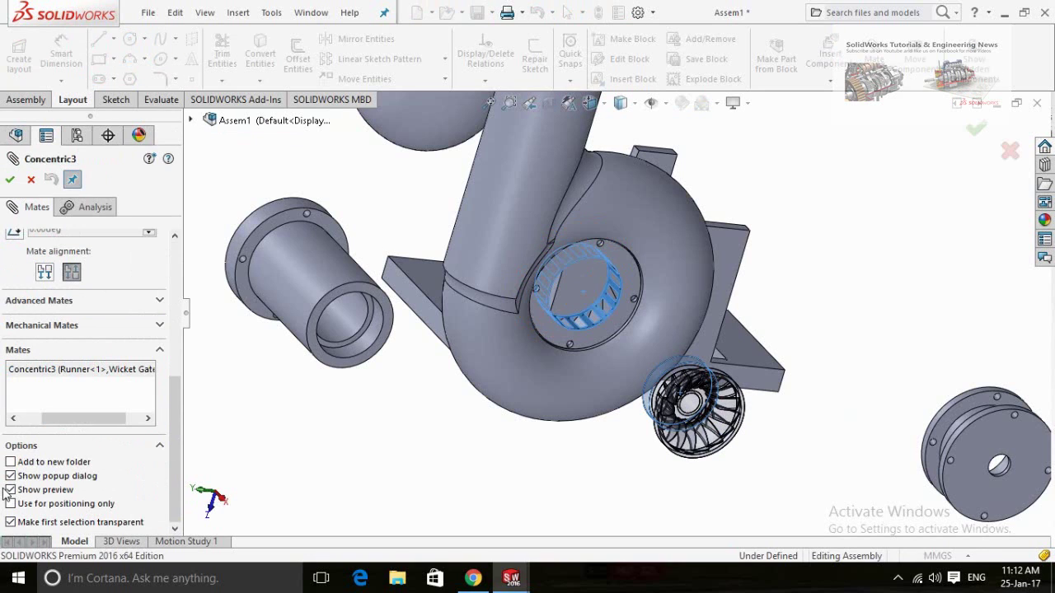
left_click(45, 275)
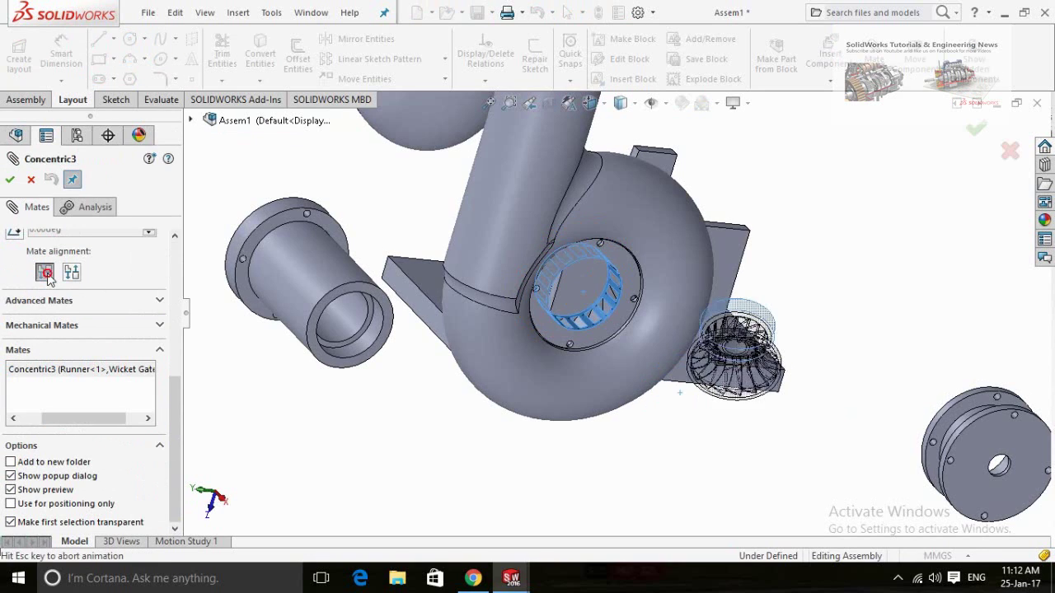
left_click(10, 178)
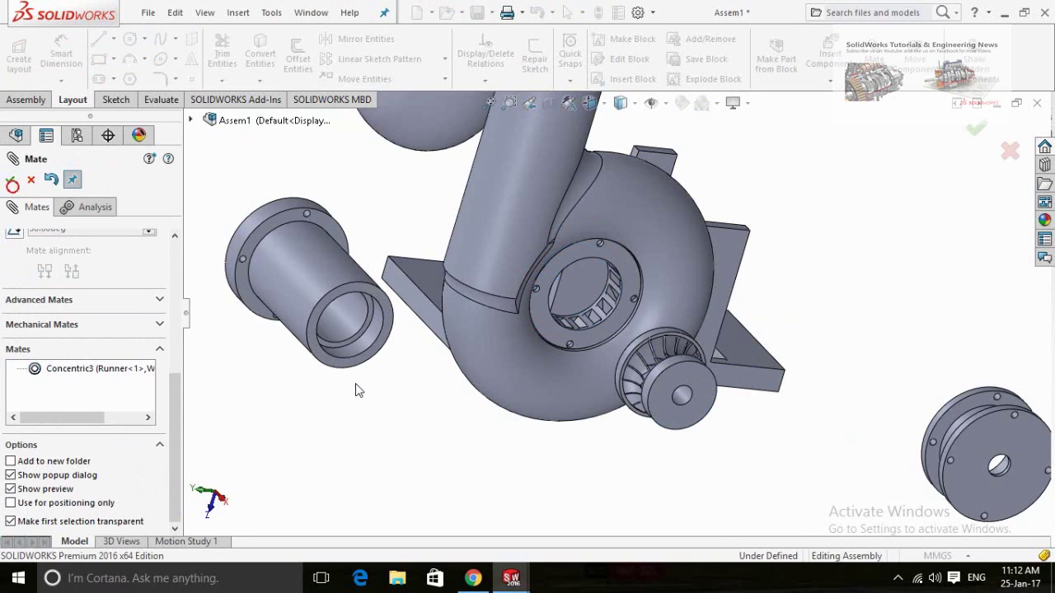
- Switch the display to Hidden Lines Visible, then back to Shaded with Edges
mouse_move(541, 464)
middle_mouse_down()
mouse_move(564, 395)
mouse_move(556, 149)
middle_mouse_up()
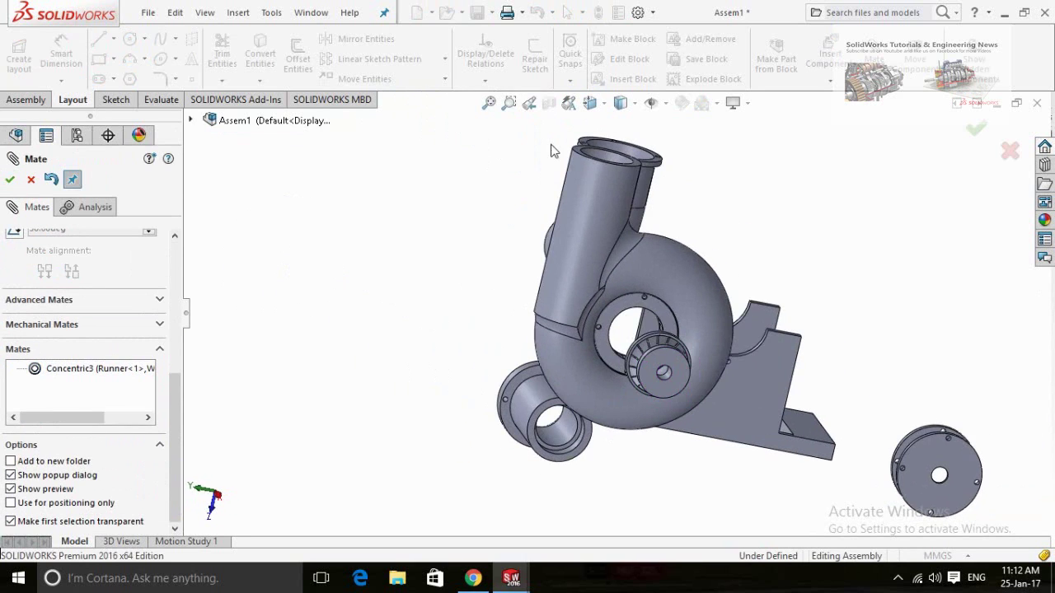
left_click(622, 103)
left_click(622, 191)
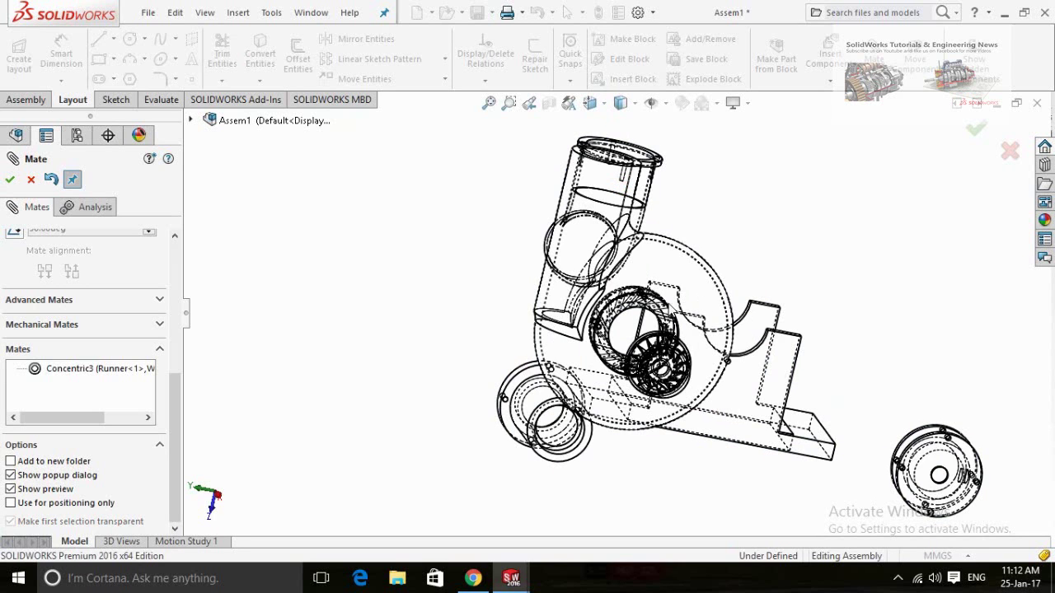
scroll(646, 312, "down", 1)
scroll(646, 311, "down", 1)
scroll(639, 315, "down", 2)
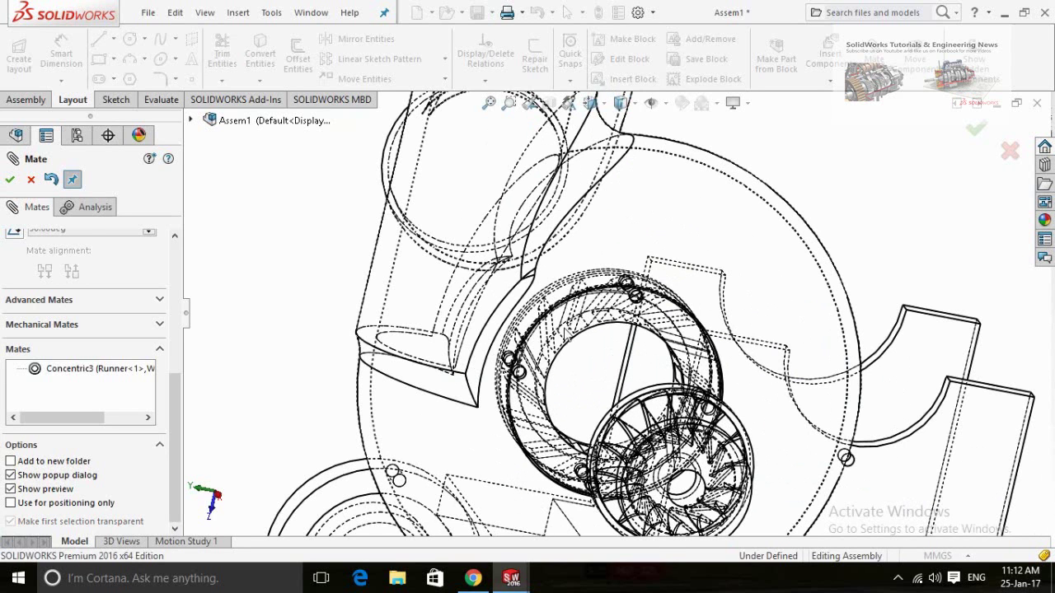
left_click(622, 103)
left_click(631, 133)
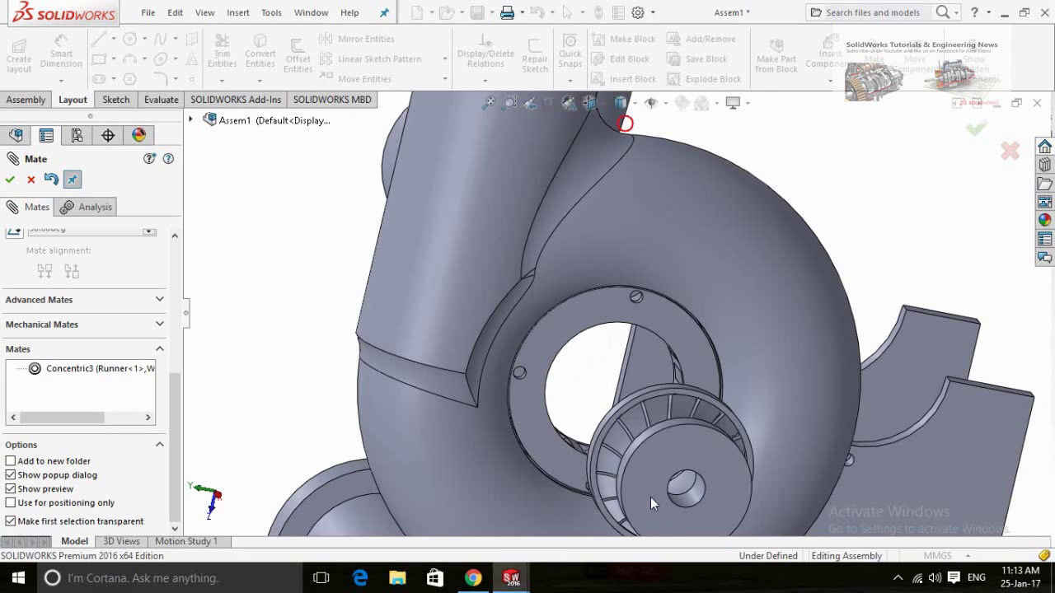
scroll(650, 497, "up", 2)
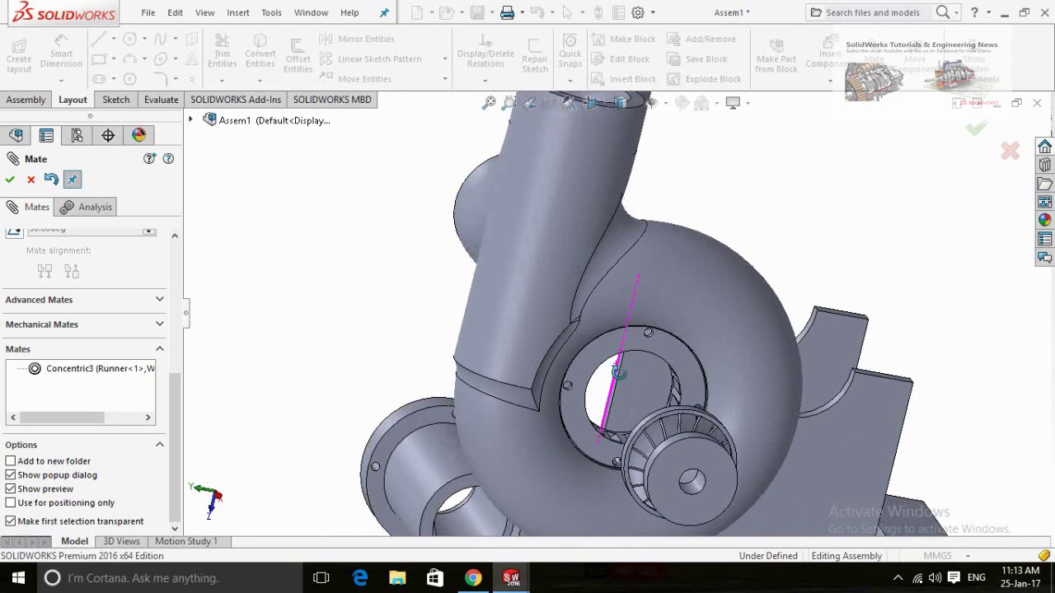
scroll(922, 468, "up", 3)
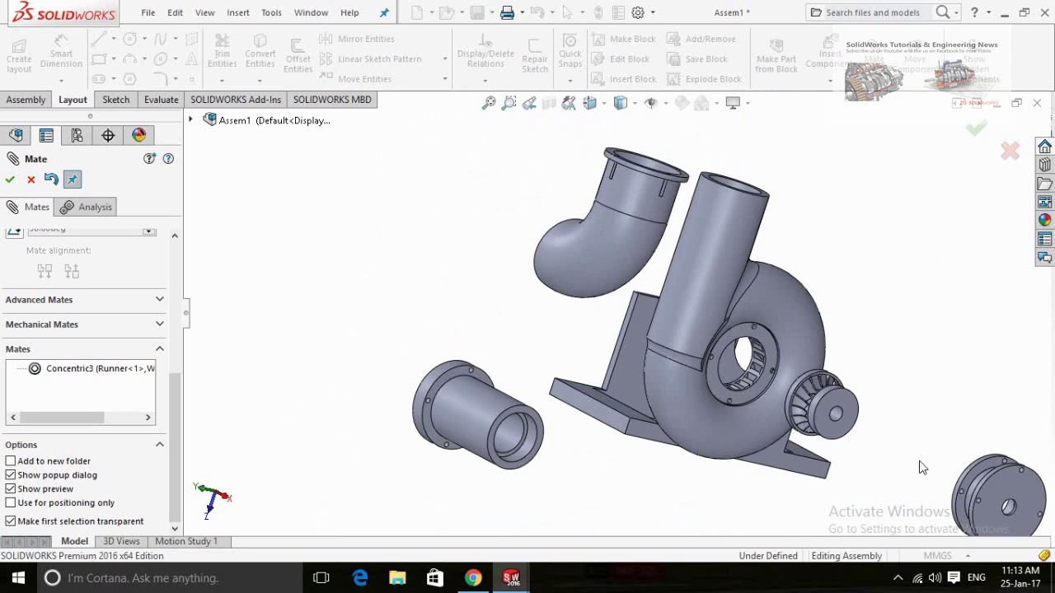
- Pick a casing face inside the opening as the first reference for a new mate
mouse_move(736, 505)
middle_mouse_down()
mouse_move(744, 471)
mouse_move(748, 499)
mouse_move(760, 495)
middle_mouse_up()
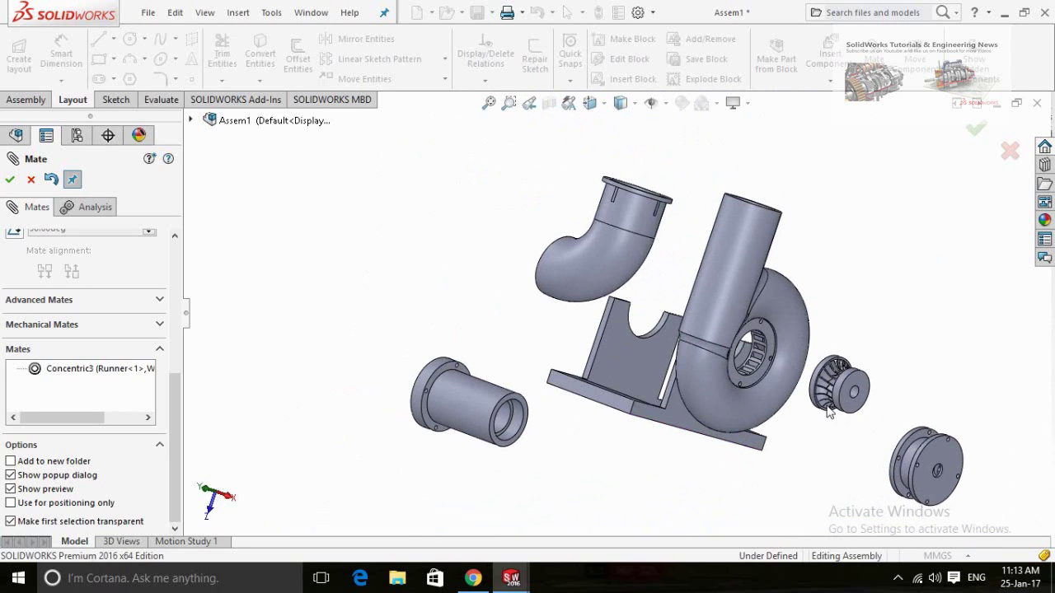
scroll(828, 391, "down", 3)
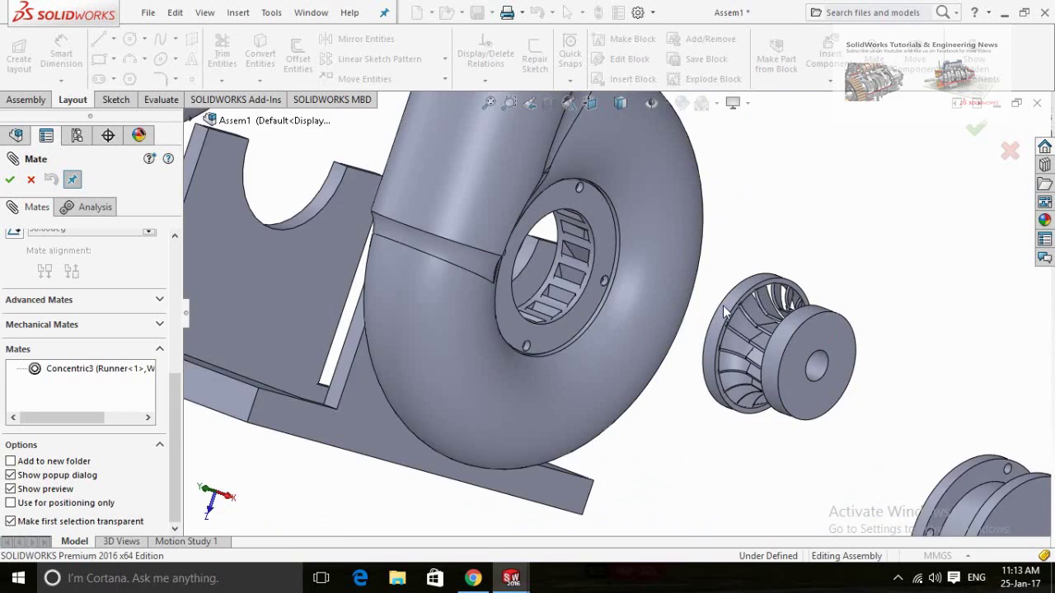
scroll(693, 303, "down", 3)
mouse_move(692, 303)
middle_mouse_down()
mouse_move(699, 214)
mouse_move(790, 298)
mouse_move(687, 317)
mouse_move(372, 237)
middle_mouse_up()
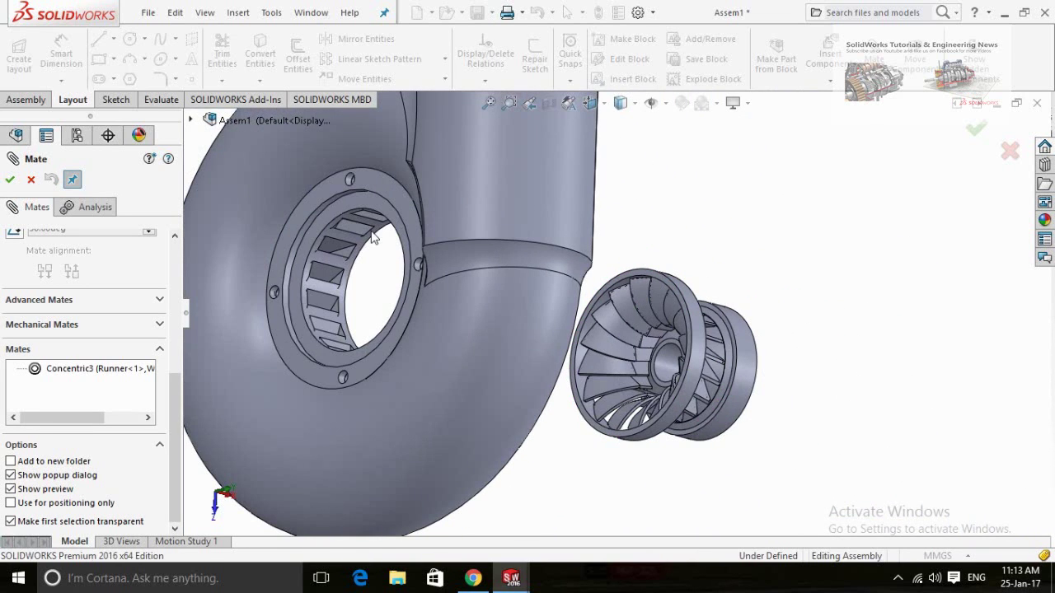
scroll(355, 219, "down", 1)
scroll(351, 221, "down", 3)
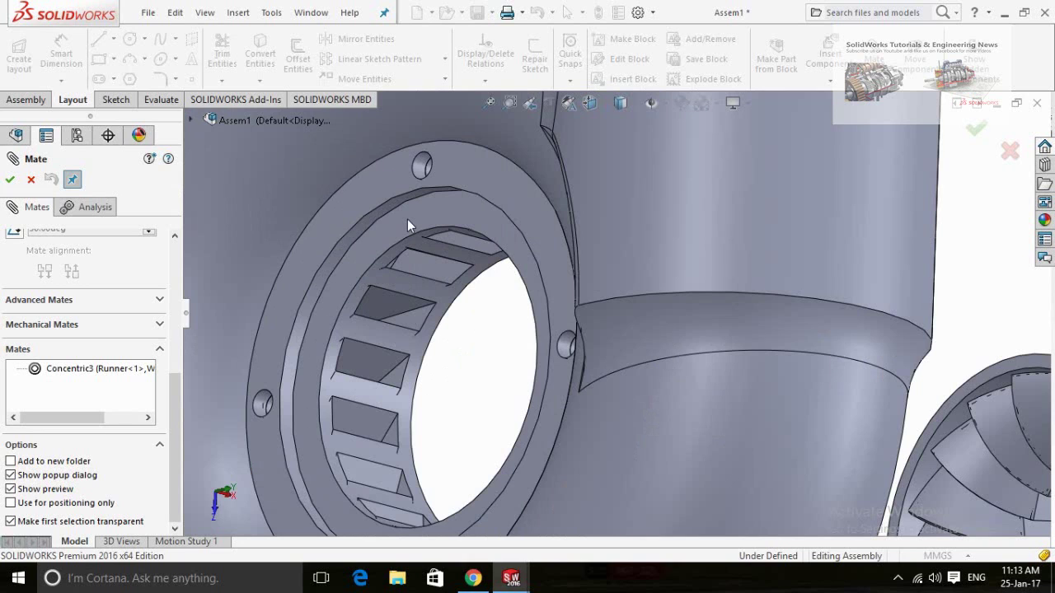
left_click(356, 183)
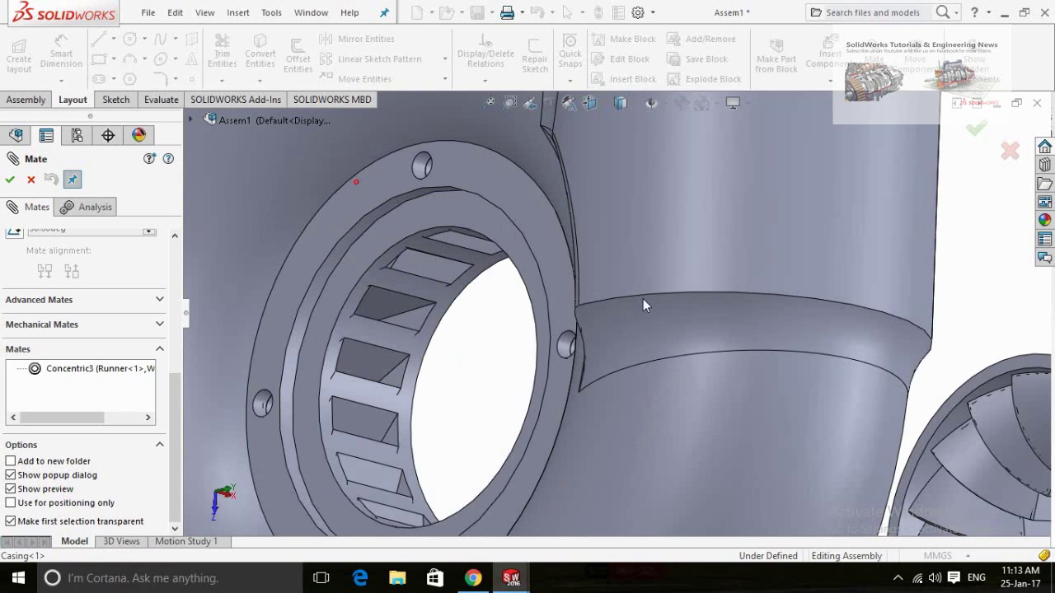
scroll(976, 364, "down", 1)
scroll(945, 367, "down", 1)
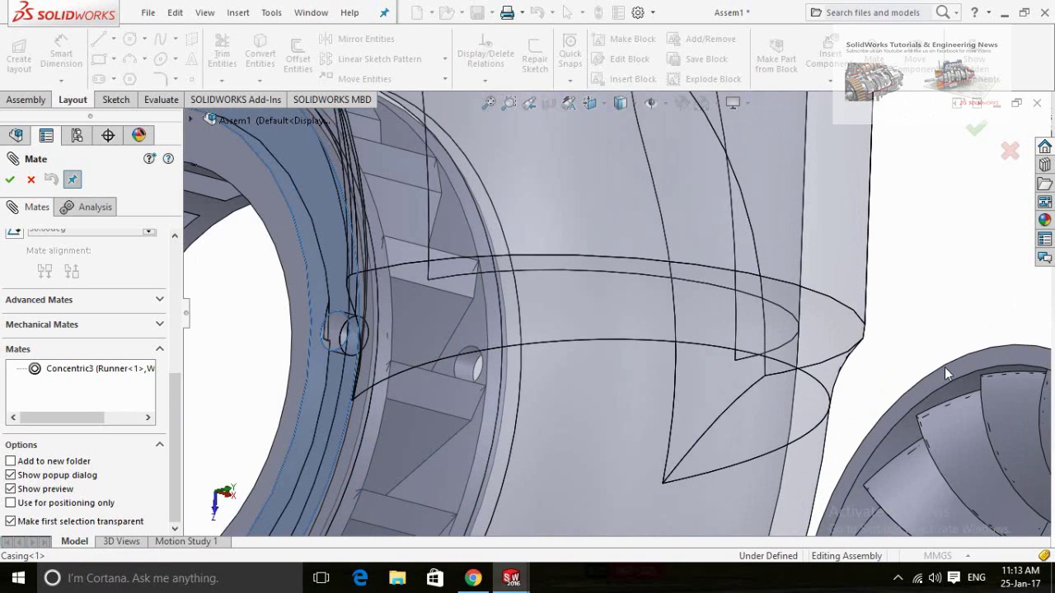
left_click(958, 366)
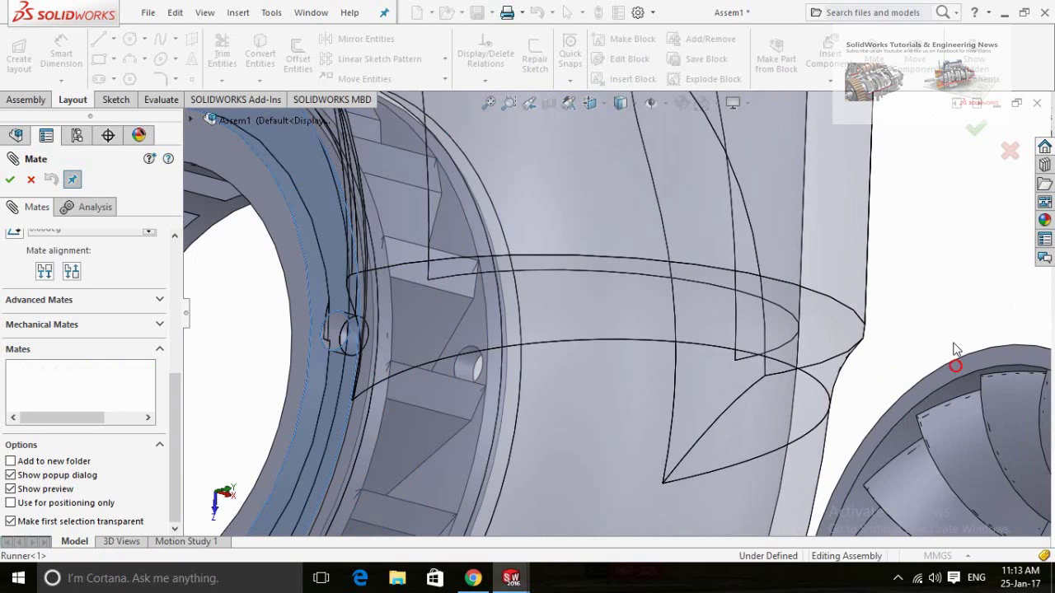
scroll(867, 349, "up", 1)
scroll(867, 355, "up", 1)
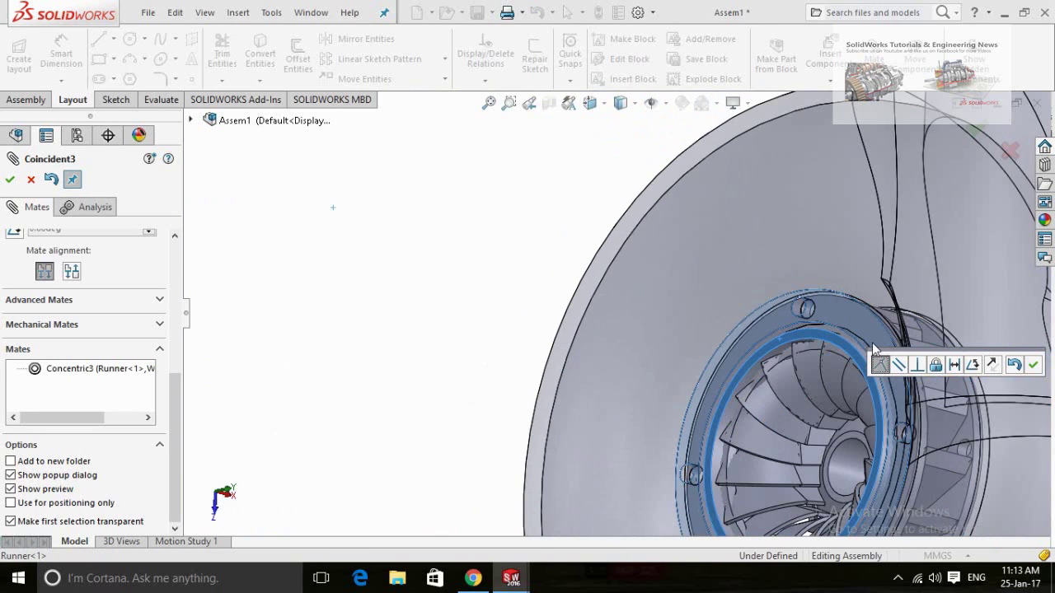
scroll(824, 354, "up", 1)
scroll(714, 345, "up", 2)
middle_click_drag(605, 349, 636, 401)
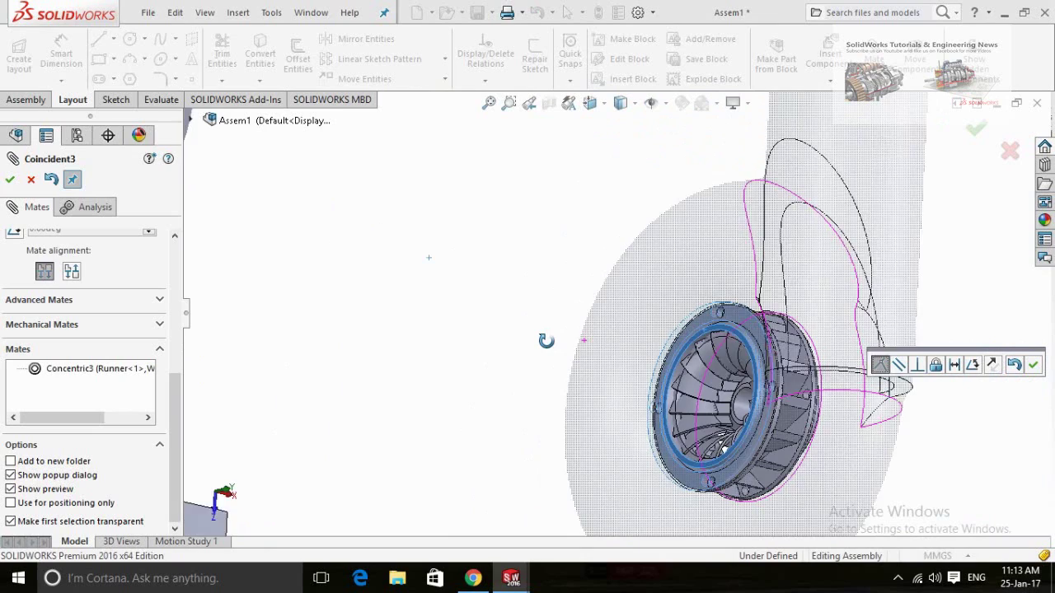
scroll(648, 399, "down", 1)
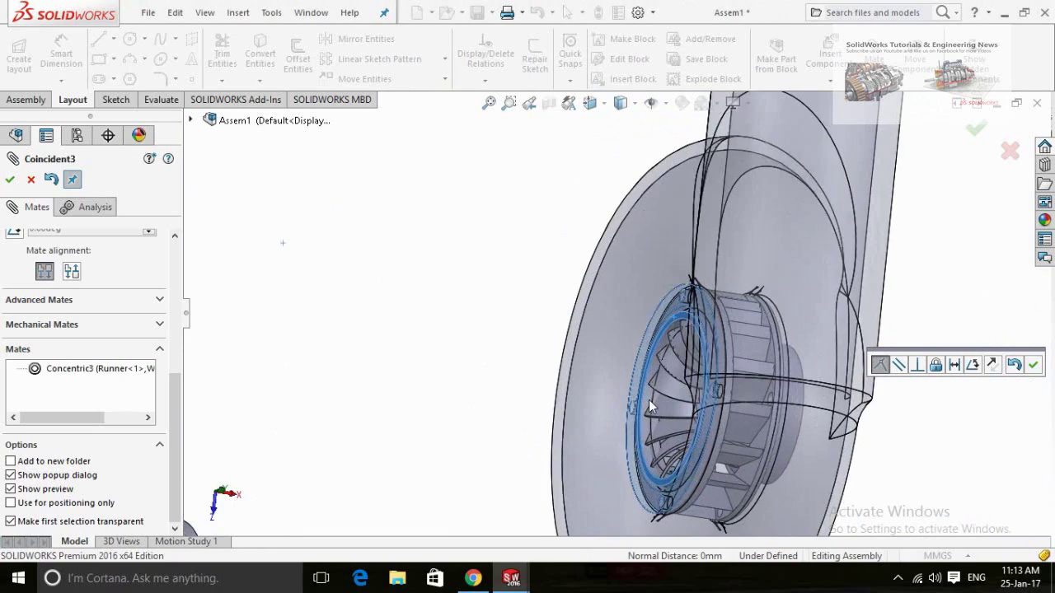
scroll(648, 399, "down", 1)
scroll(647, 400, "down", 1)
scroll(762, 387, "down", 1)
mouse_move(762, 387)
middle_mouse_down()
mouse_move(750, 381)
mouse_move(752, 398)
mouse_move(789, 409)
mouse_move(752, 426)
middle_mouse_up()
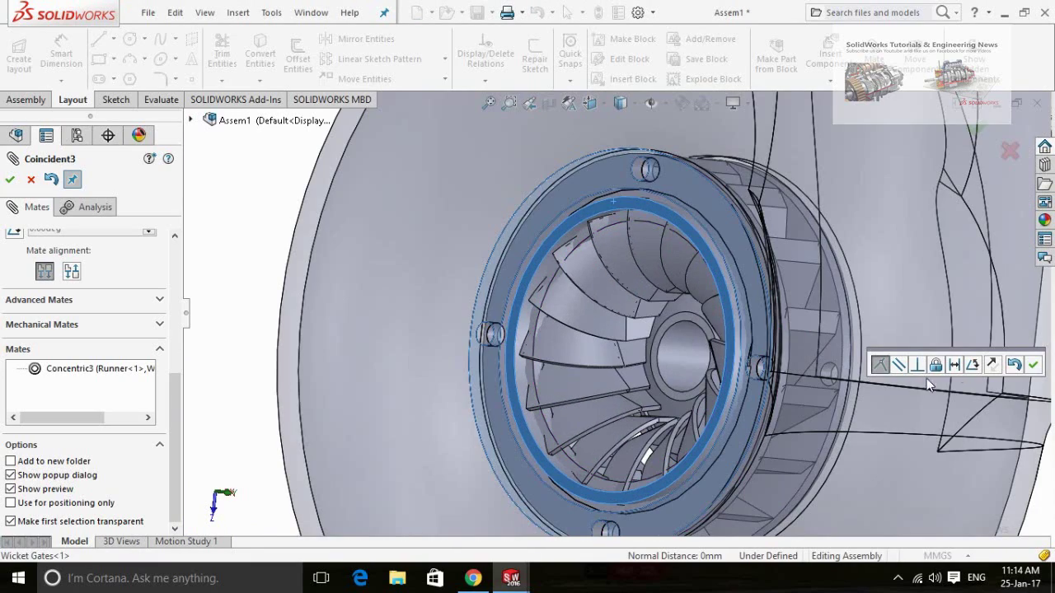
- Turn the casing–runner mate into a flipped distance mate set to 3 mm
left_click(954, 365)
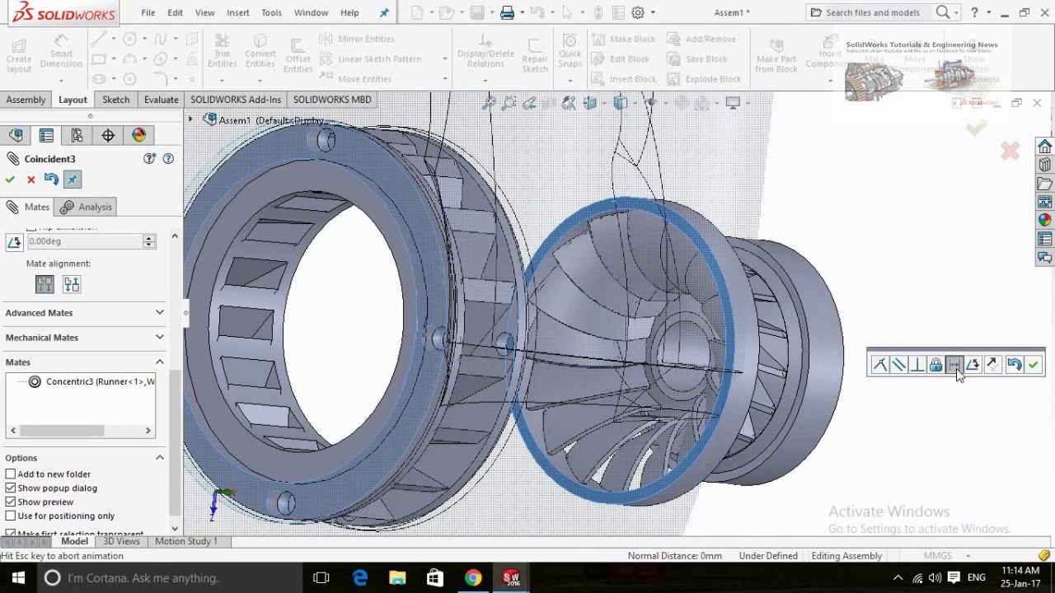
scroll(644, 357, "up", 1)
scroll(645, 357, "up", 2)
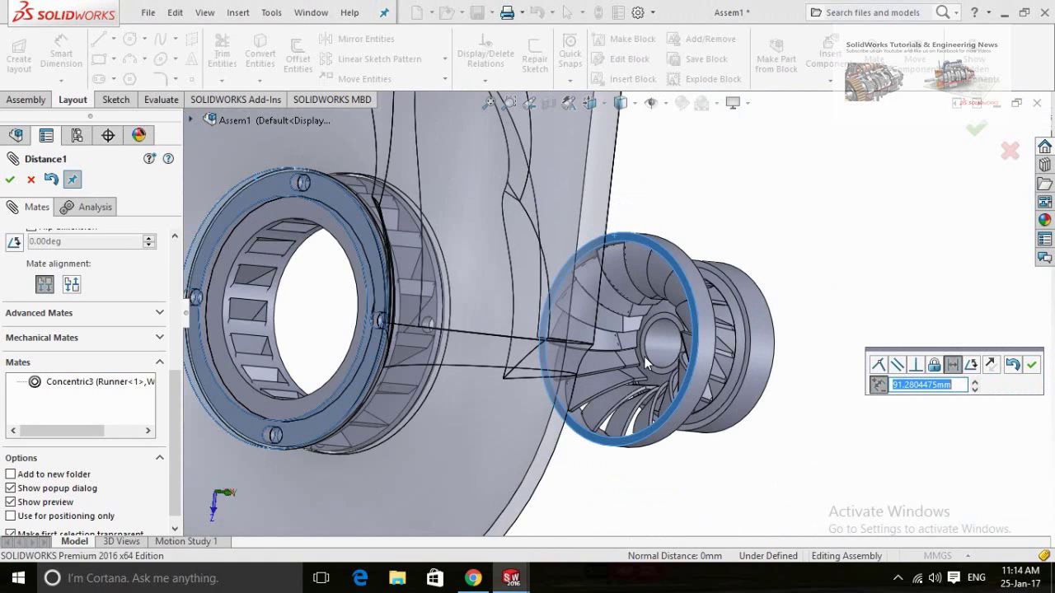
scroll(650, 361, "up", 2)
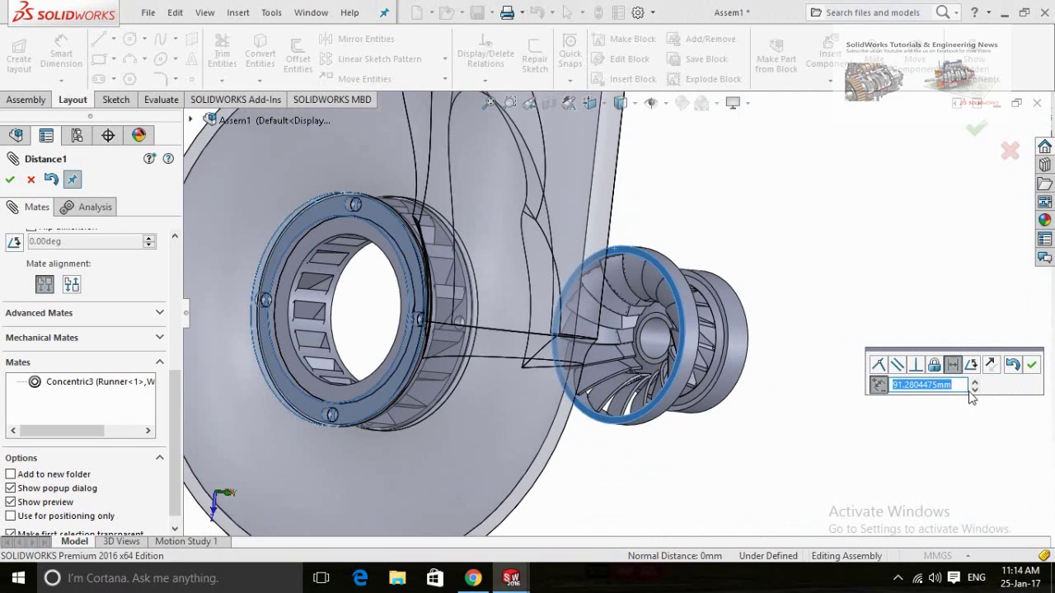
left_click(879, 388)
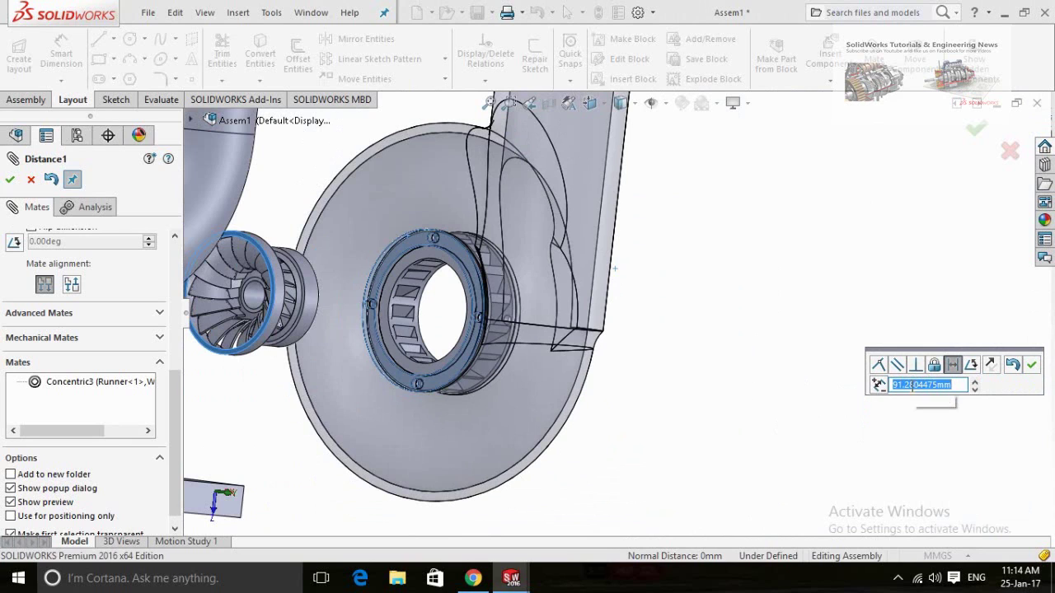
type("5.00mm")
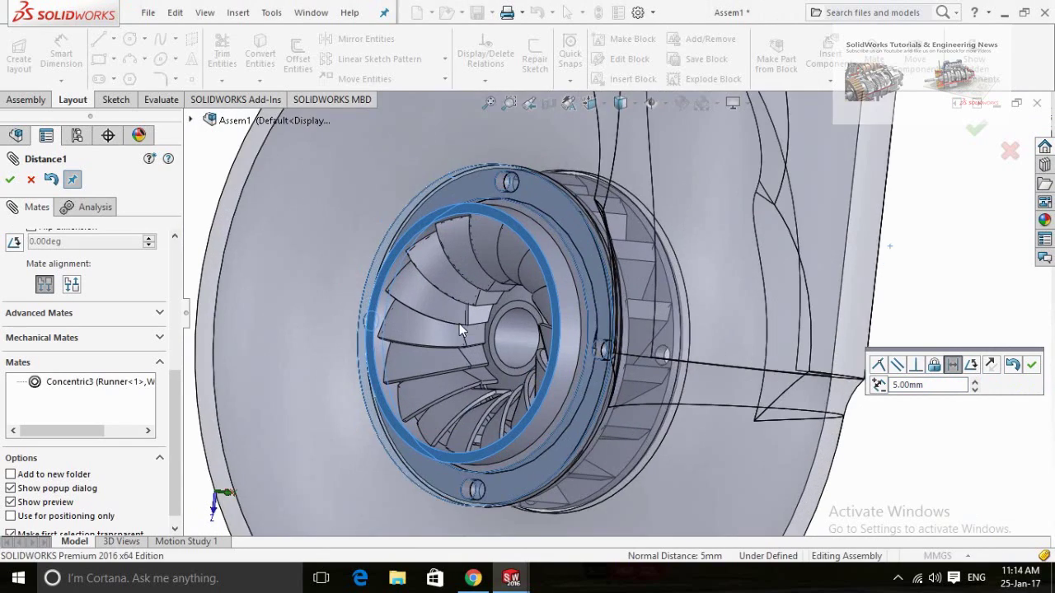
mouse_move(459, 324)
middle_mouse_down()
mouse_move(403, 332)
mouse_move(385, 306)
mouse_move(371, 317)
middle_mouse_up()
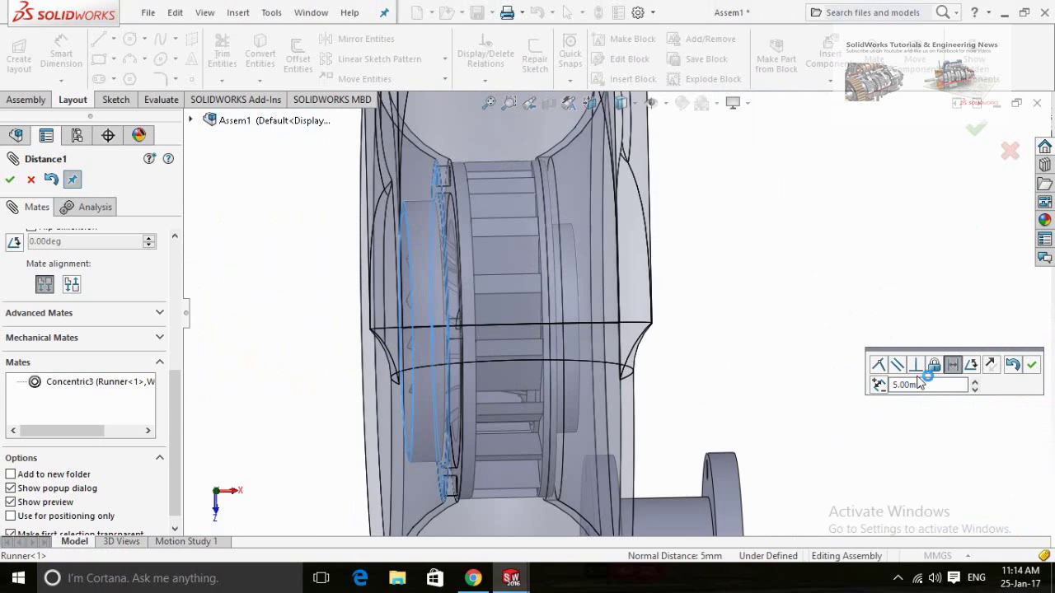
double_click(943, 385)
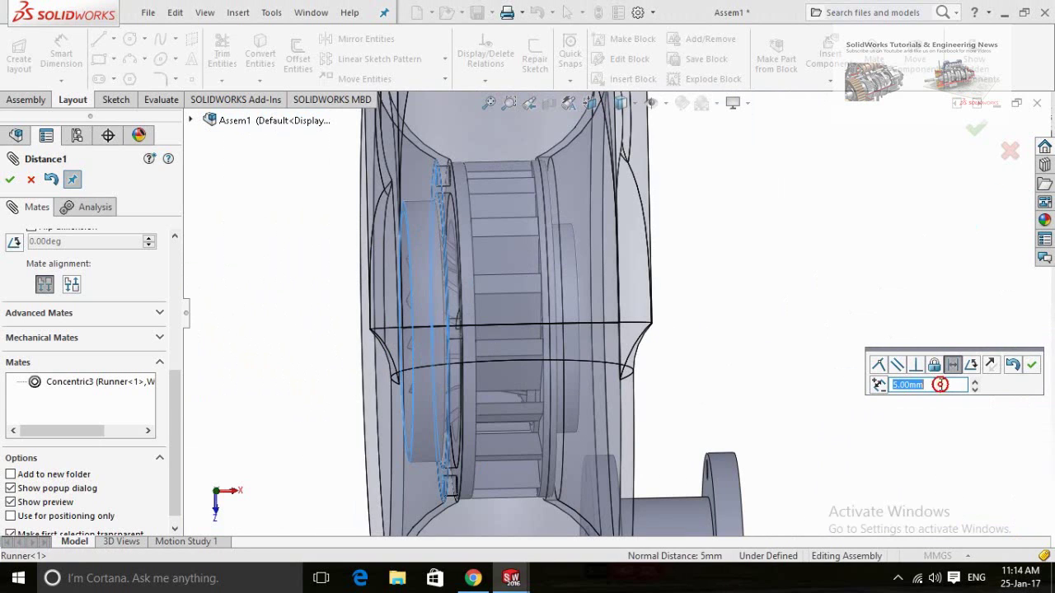
type("3")
key("Return")
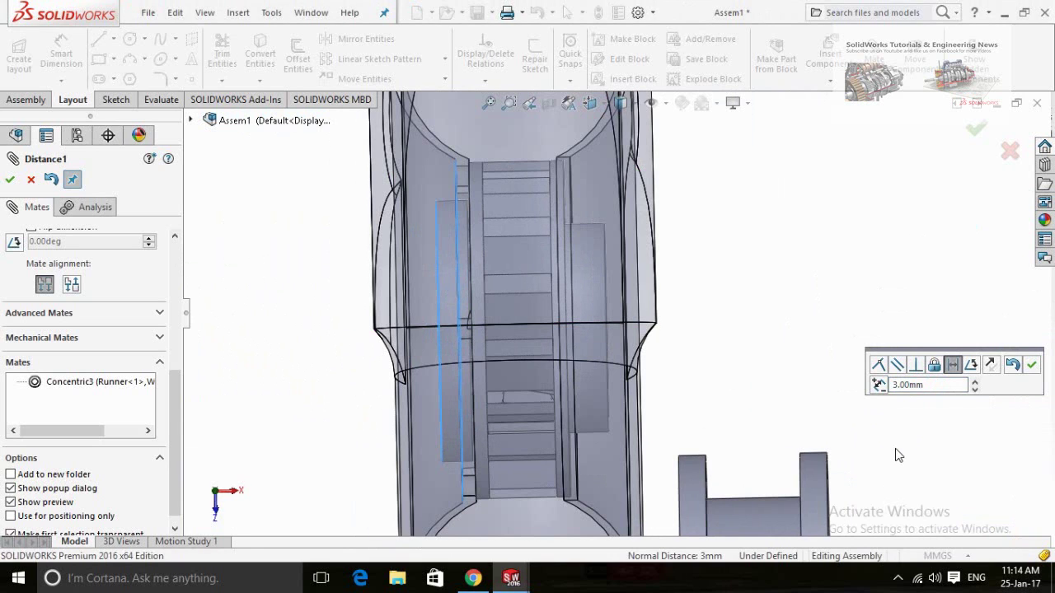
- Accept the 3 mm distance mate as Distance1 and fit the whole assembly in view
scroll(751, 377, "down", 3)
middle_click_drag(751, 377, 773, 377)
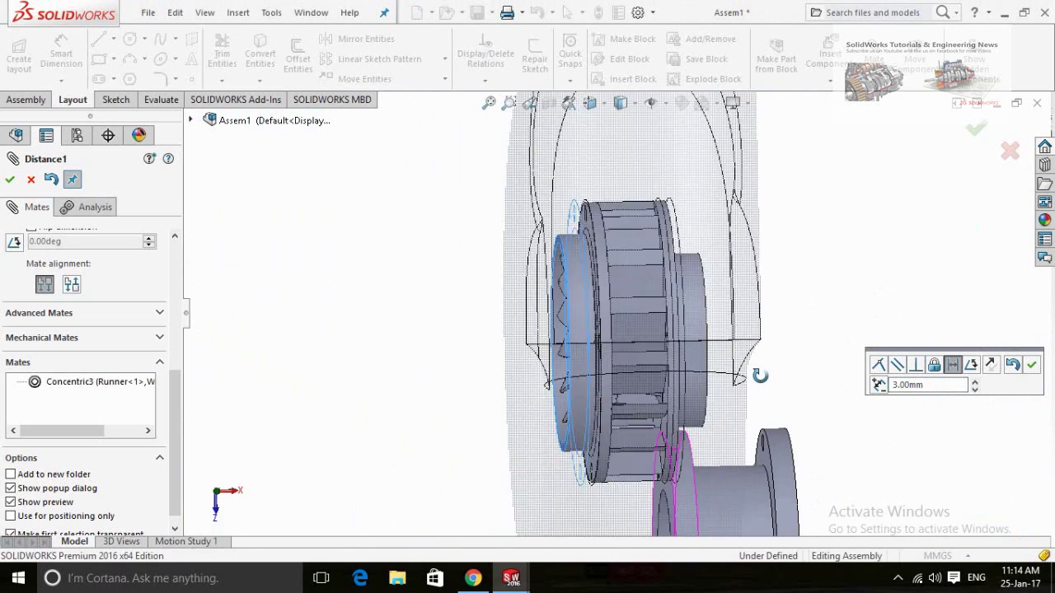
scroll(771, 376, "up", 1)
scroll(771, 376, "up", 2)
scroll(779, 371, "up", 3)
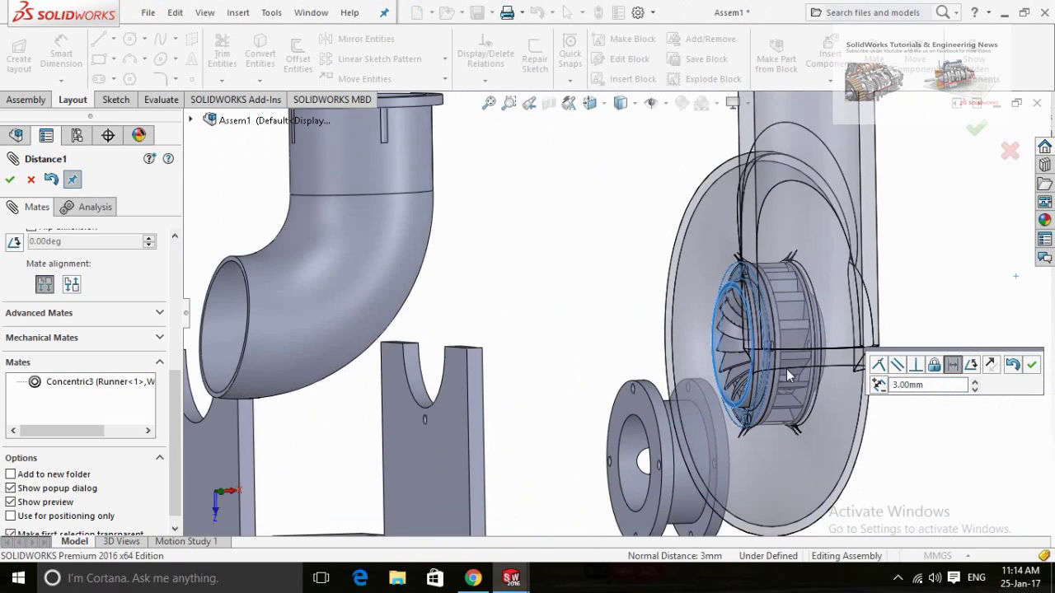
middle_click_drag(541, 337, 701, 387)
left_click(1037, 371)
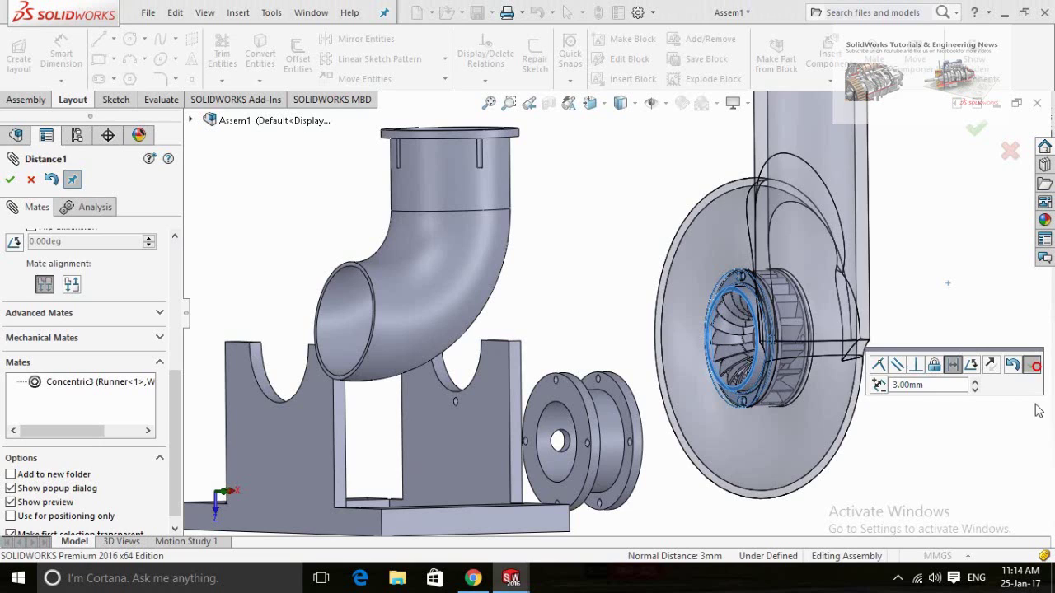
key("f")
mouse_move(820, 432)
middle_mouse_down()
mouse_move(780, 358)
mouse_move(744, 358)
mouse_move(739, 342)
middle_mouse_up()
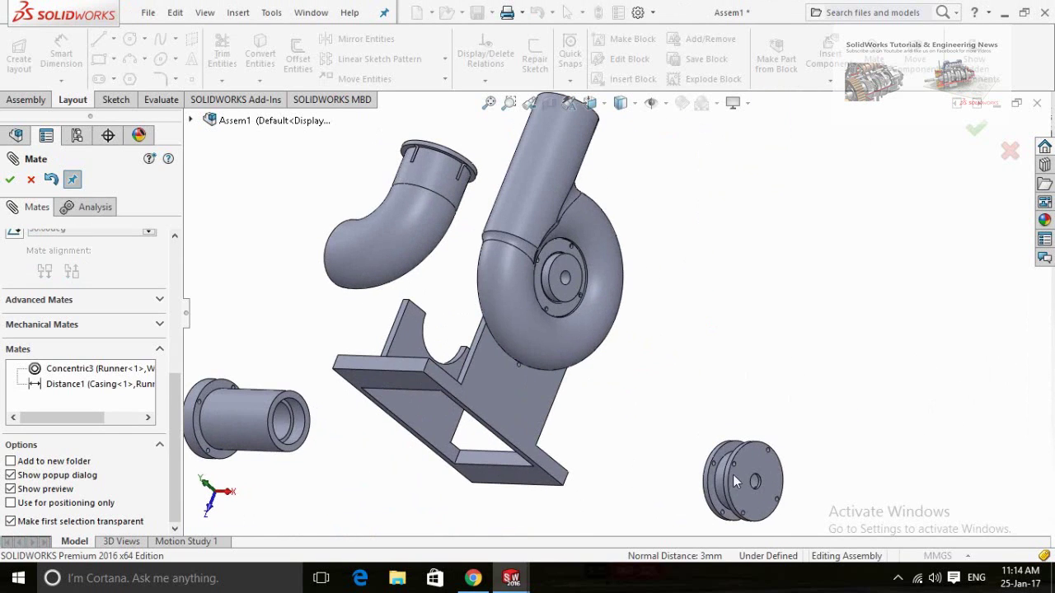
- Mate the water diverter's round face concentric with the matching casing face
scroll(730, 442, "down", 3)
scroll(731, 445, "down", 2)
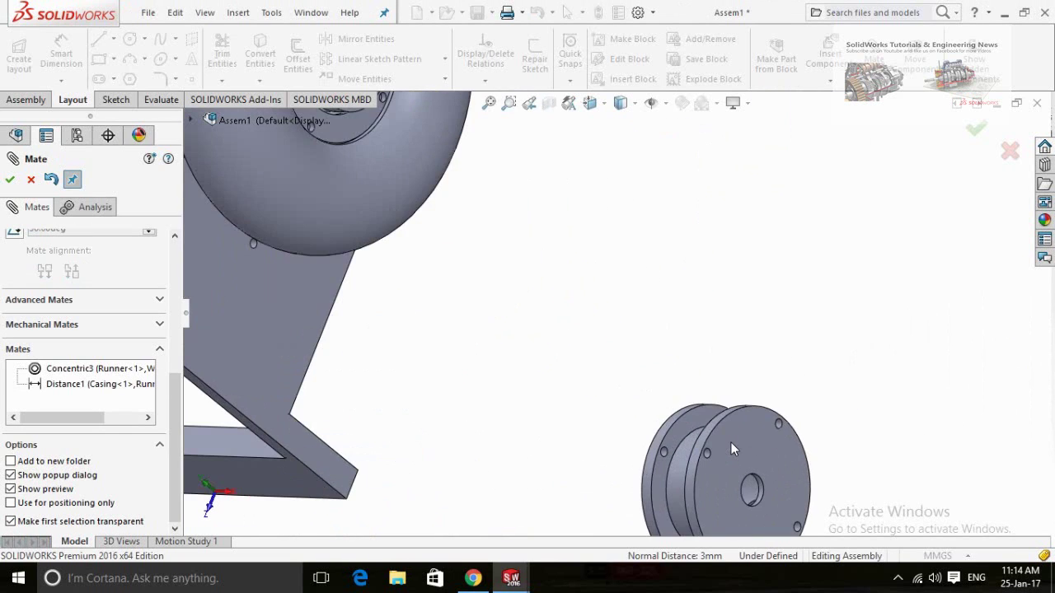
left_click(667, 426)
scroll(626, 408, "up", 2)
scroll(626, 409, "up", 2)
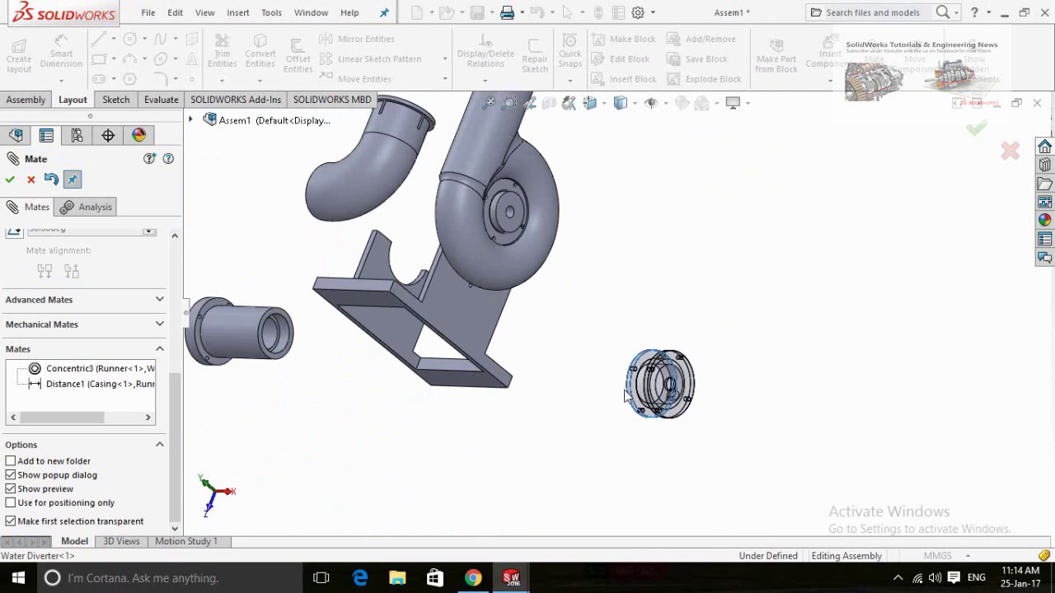
scroll(503, 182, "down", 2)
scroll(550, 241, "down", 2)
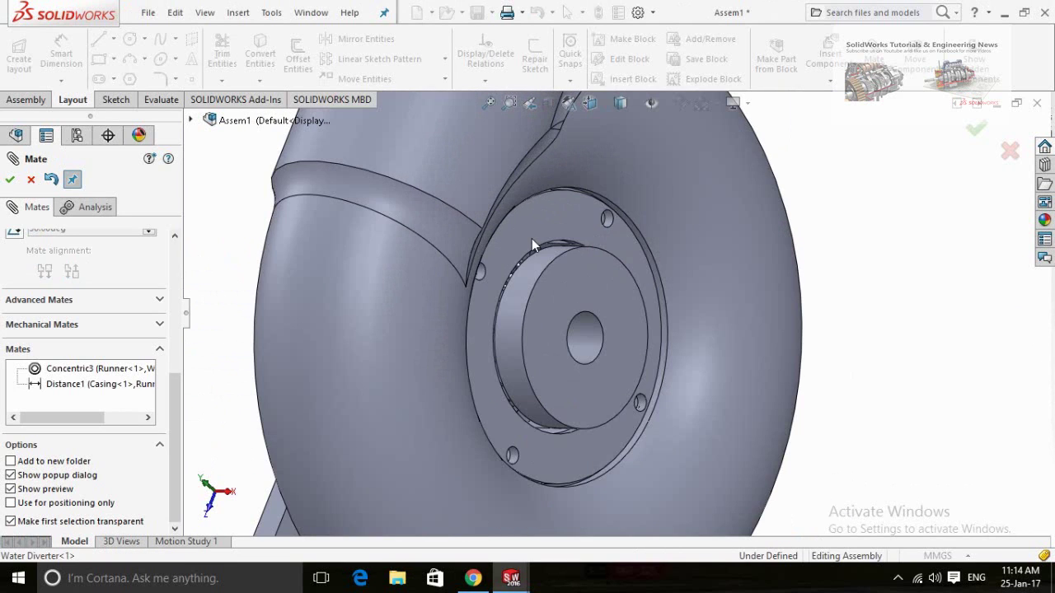
scroll(535, 244, "down", 2)
scroll(616, 231, "down", 1)
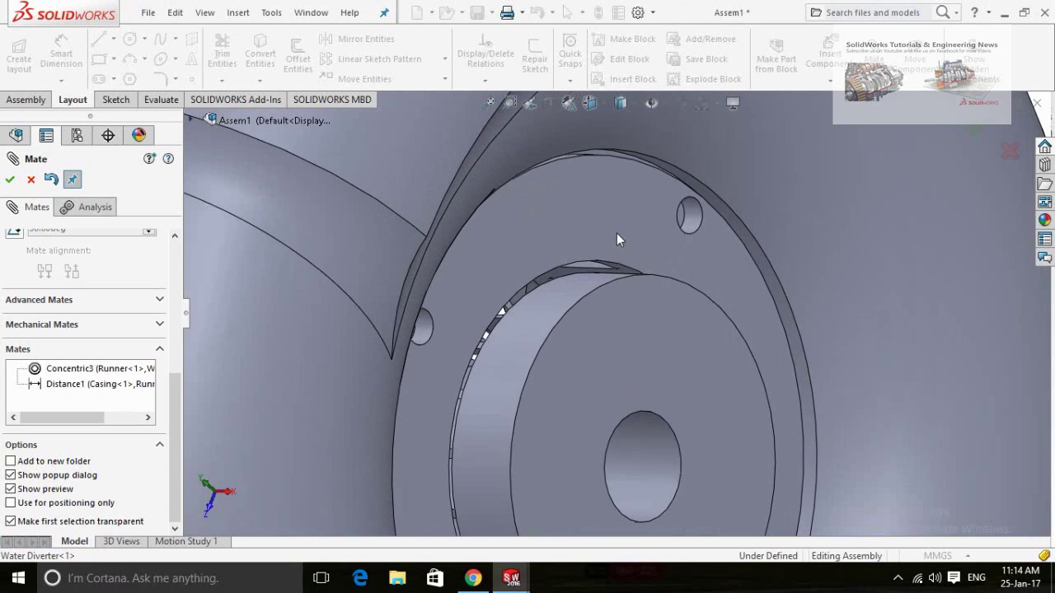
scroll(615, 238, "down", 2)
scroll(624, 298, "down", 2)
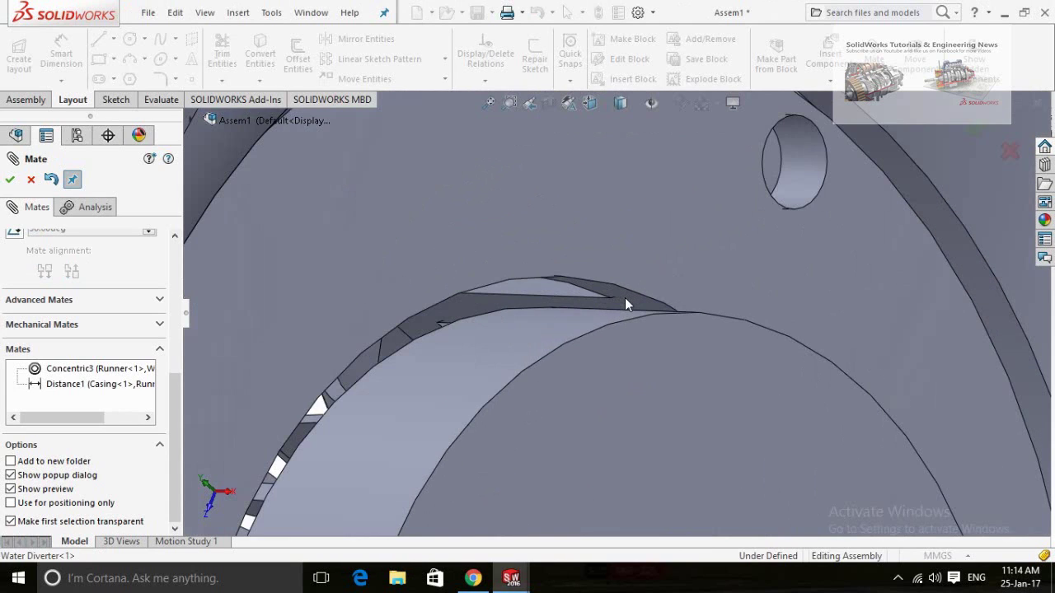
scroll(625, 299, "down", 3)
left_click(638, 297)
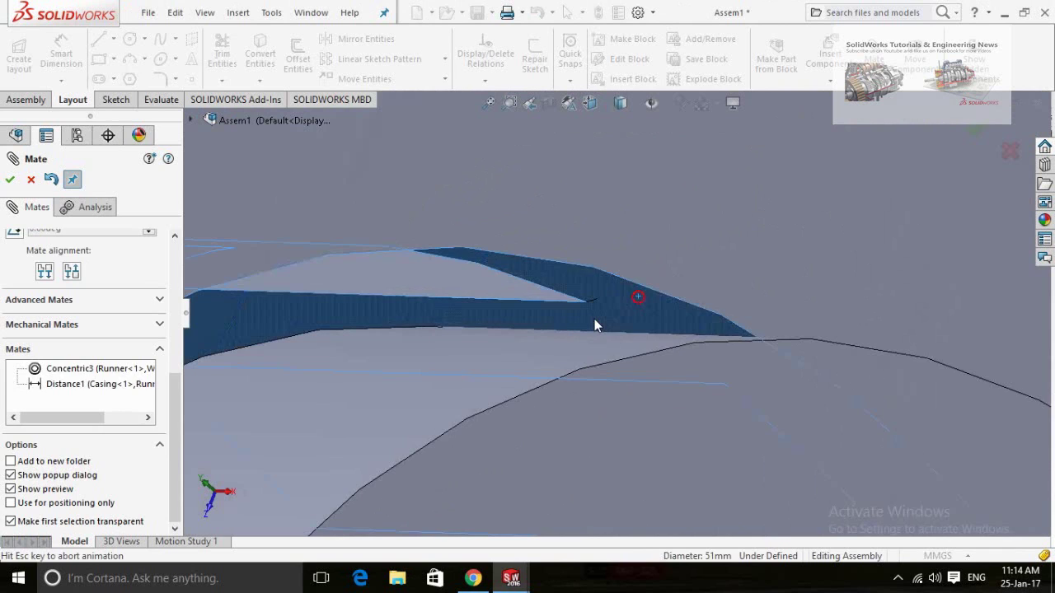
scroll(593, 319, "up", 2)
scroll(593, 319, "up", 2)
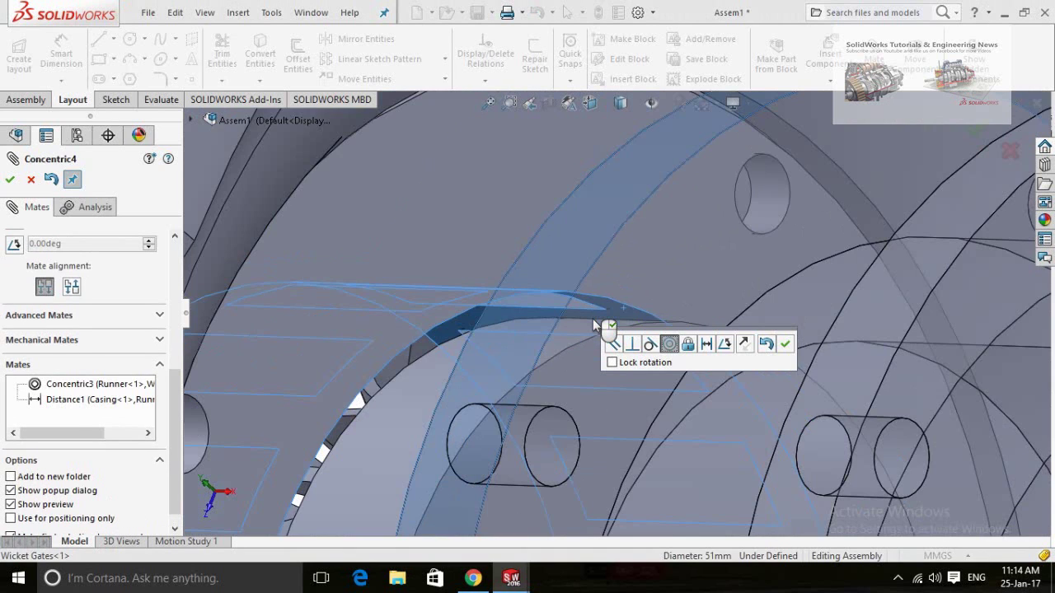
scroll(593, 319, "up", 2)
scroll(592, 319, "up", 3)
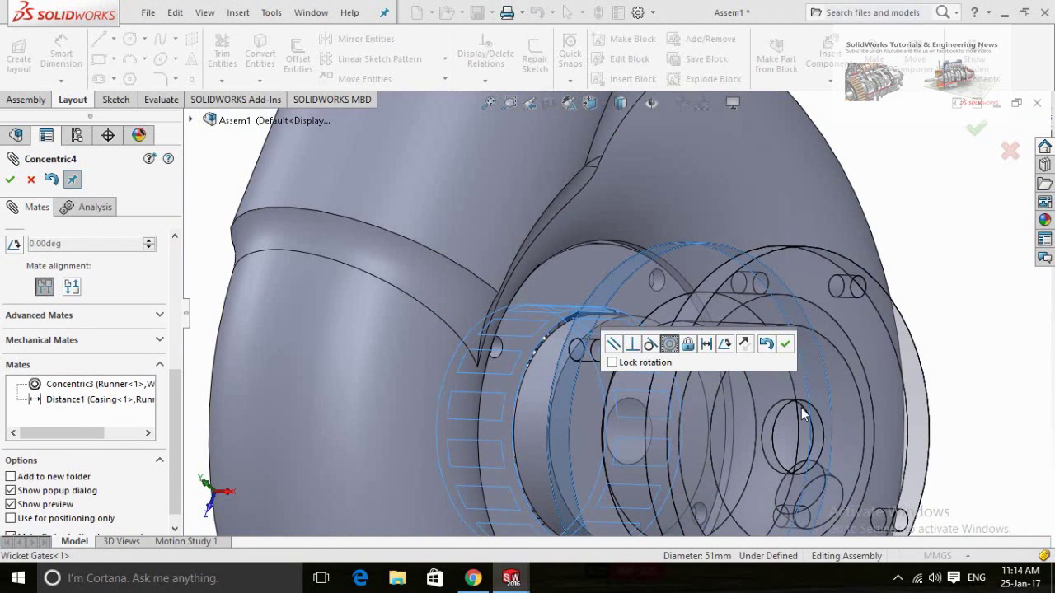
scroll(801, 407, "up", 1)
scroll(863, 377, "up", 1)
middle_click_drag(857, 373, 900, 358)
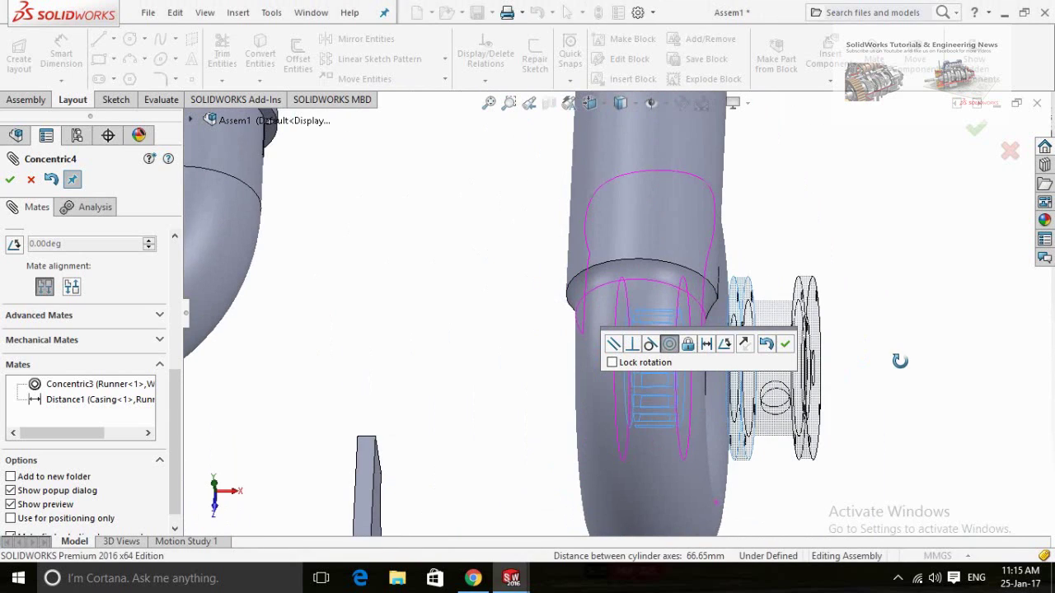
left_click(788, 347)
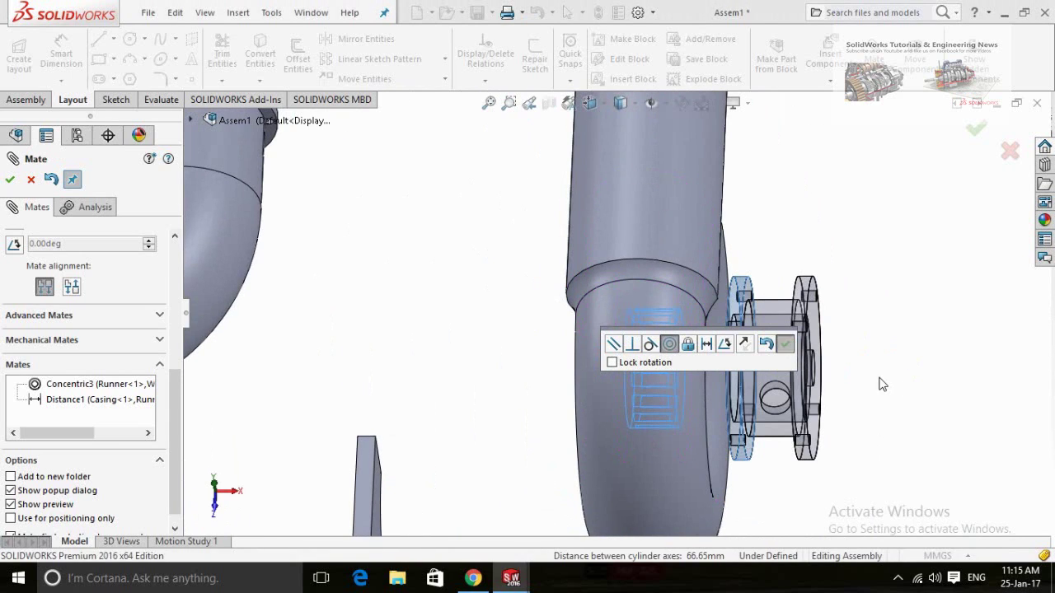
- Align the diverter's bolt holes with the casing's using a concentric mate
mouse_move(872, 400)
middle_mouse_down()
mouse_move(754, 333)
mouse_move(739, 354)
mouse_move(706, 299)
mouse_move(769, 352)
mouse_move(813, 325)
mouse_move(725, 264)
mouse_move(707, 286)
mouse_move(800, 384)
mouse_move(662, 285)
middle_mouse_up()
scroll(663, 286, "down", 3)
scroll(663, 286, "down", 3)
scroll(635, 289, "down", 3)
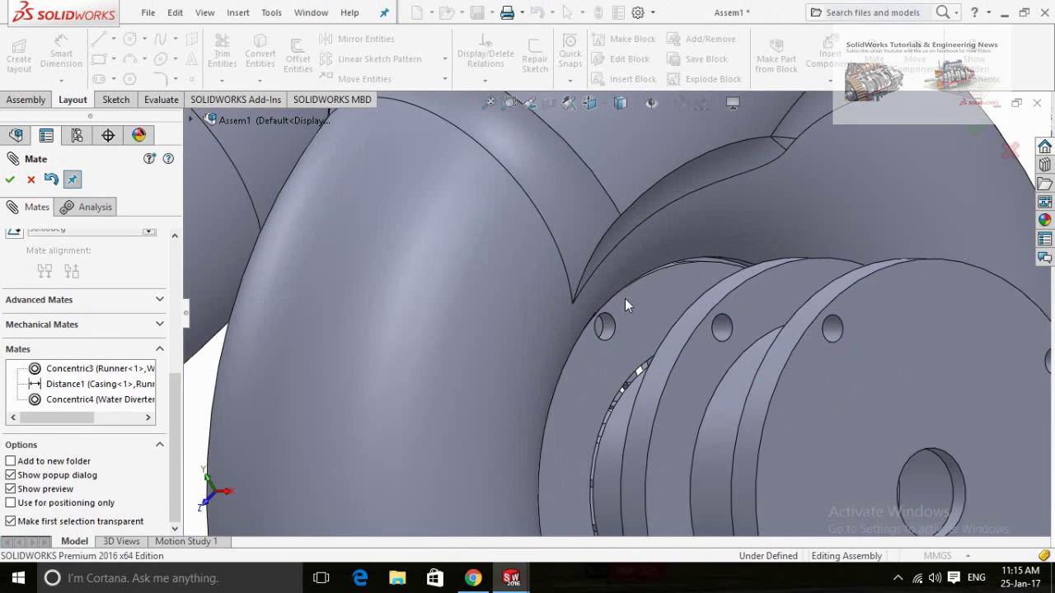
scroll(624, 299, "down", 2)
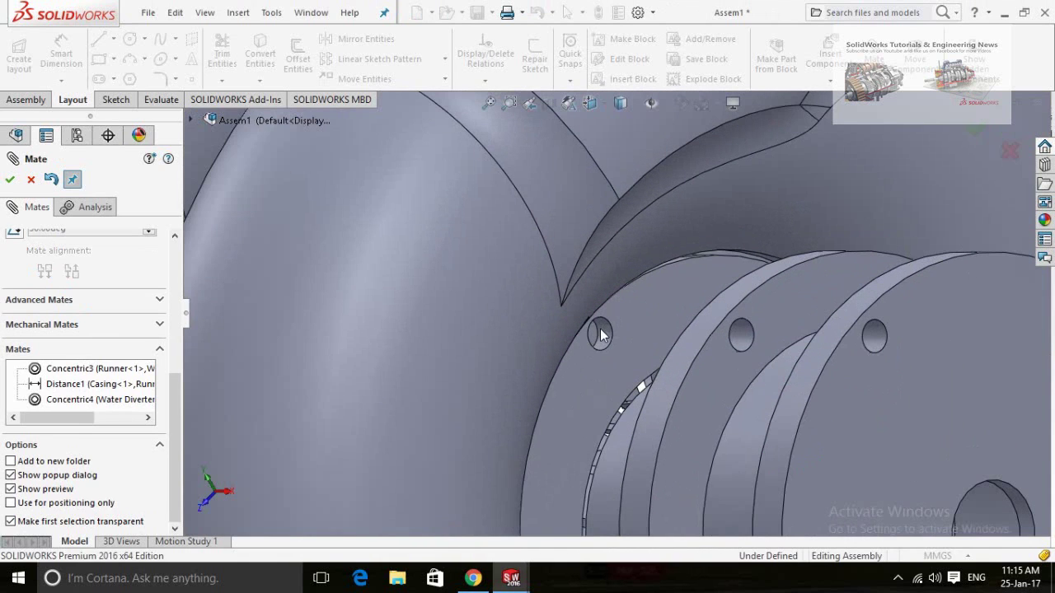
left_click(747, 331)
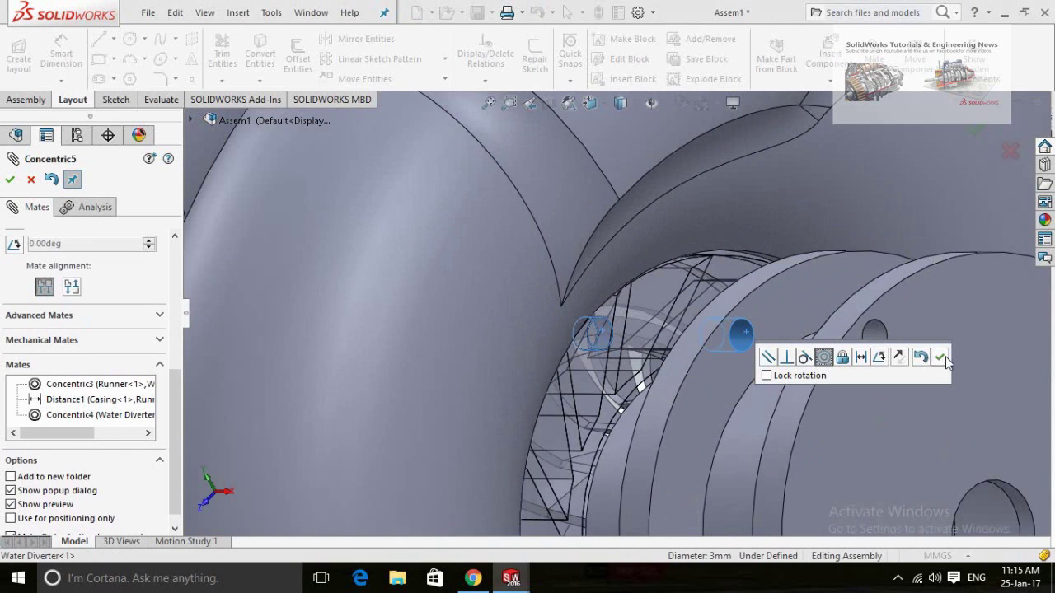
left_click(941, 357)
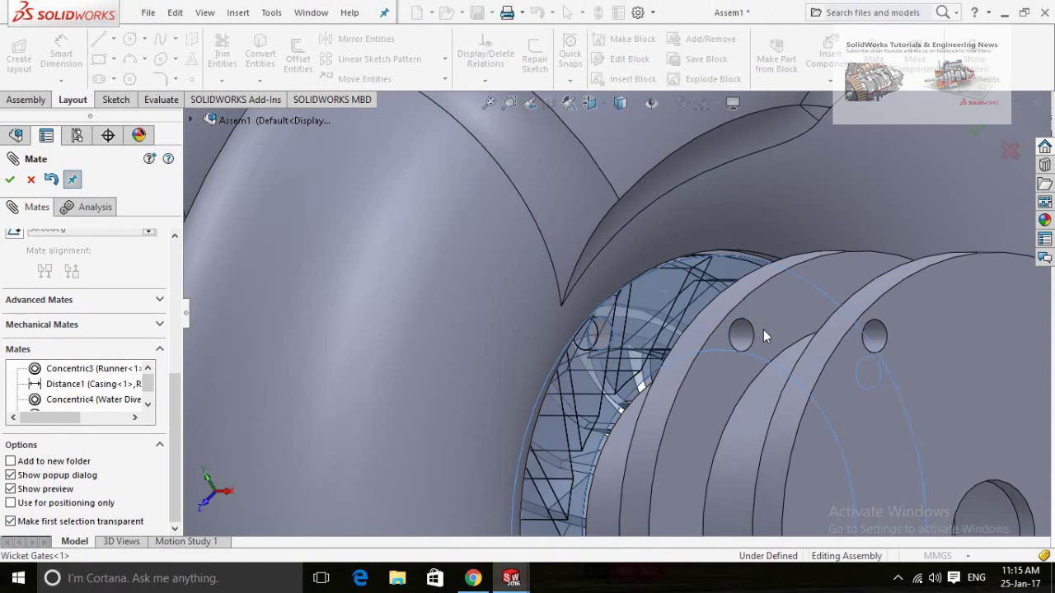
- Add a coincident mate seating the diverter flush against the casing hub face
scroll(764, 329, "up", 3)
scroll(737, 328, "up", 2)
mouse_move(736, 327)
middle_mouse_down()
mouse_move(802, 332)
mouse_move(609, 354)
middle_mouse_up()
scroll(610, 354, "down", 3)
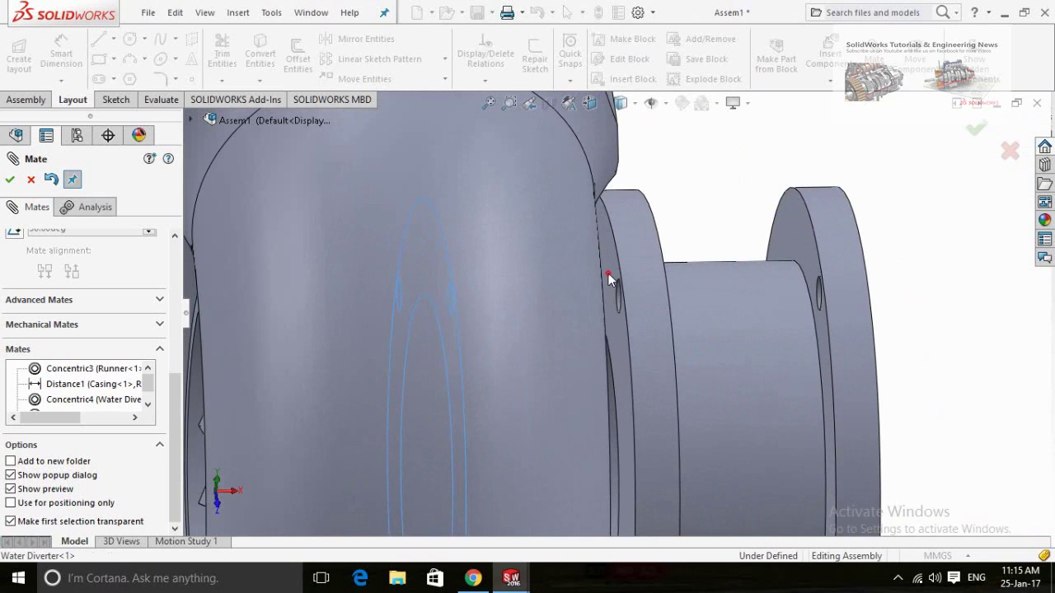
left_click(819, 332)
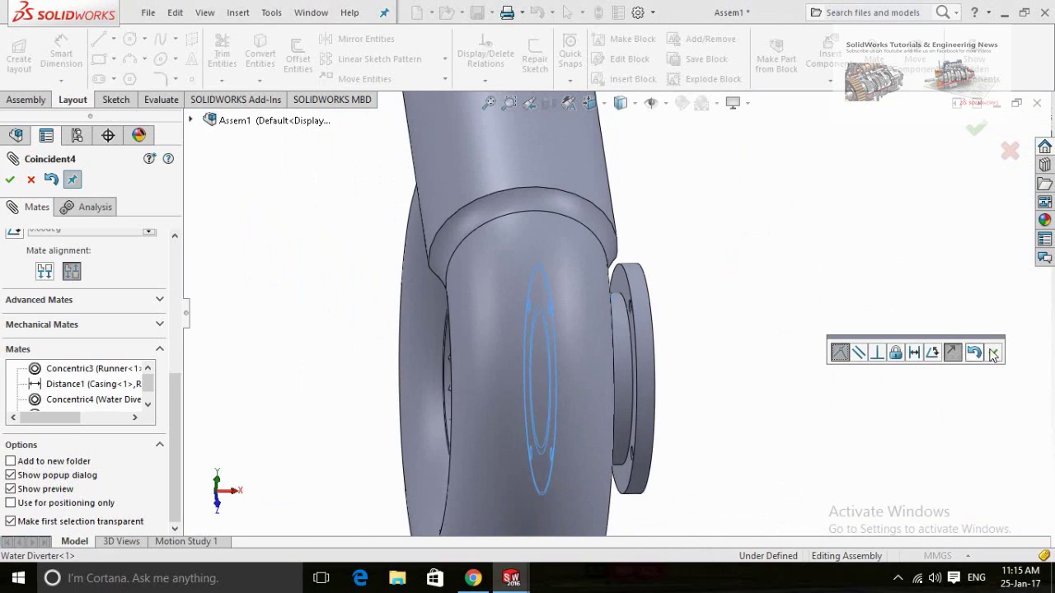
left_click(994, 352)
- Mate the bearing housing concentric with the water diverter's hub face
scroll(757, 389, "up", 4)
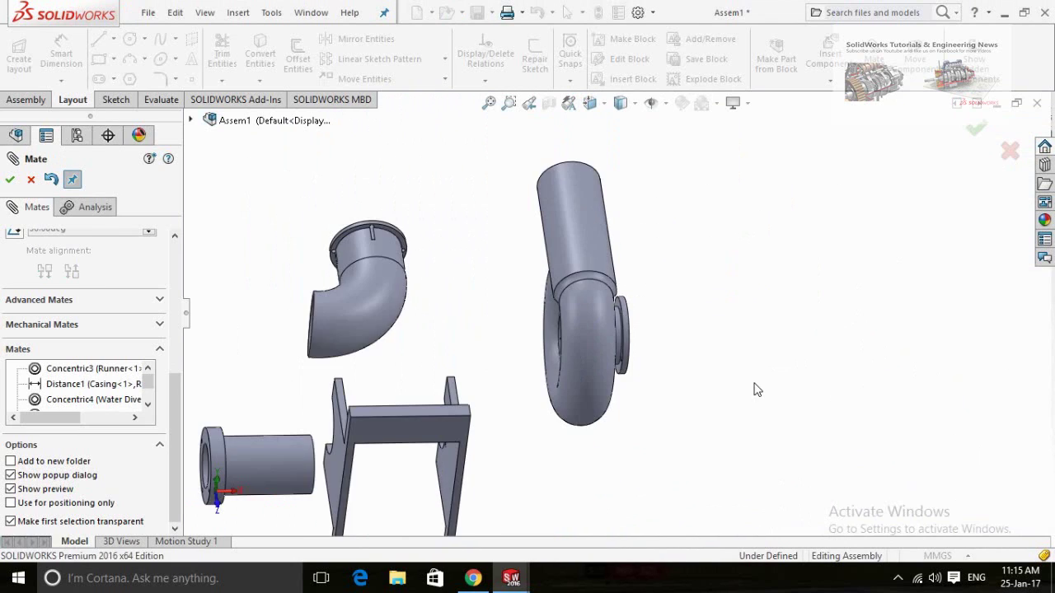
scroll(757, 389, "up", 2)
scroll(665, 391, "up", 2)
middle_click_drag(664, 390, 652, 361)
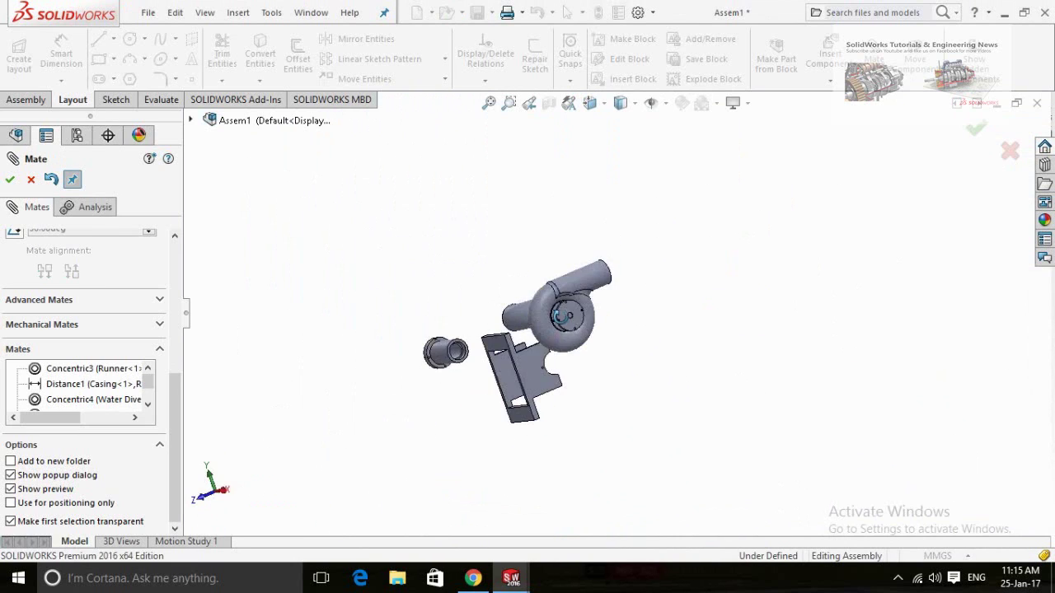
middle_click_drag(563, 316, 413, 372)
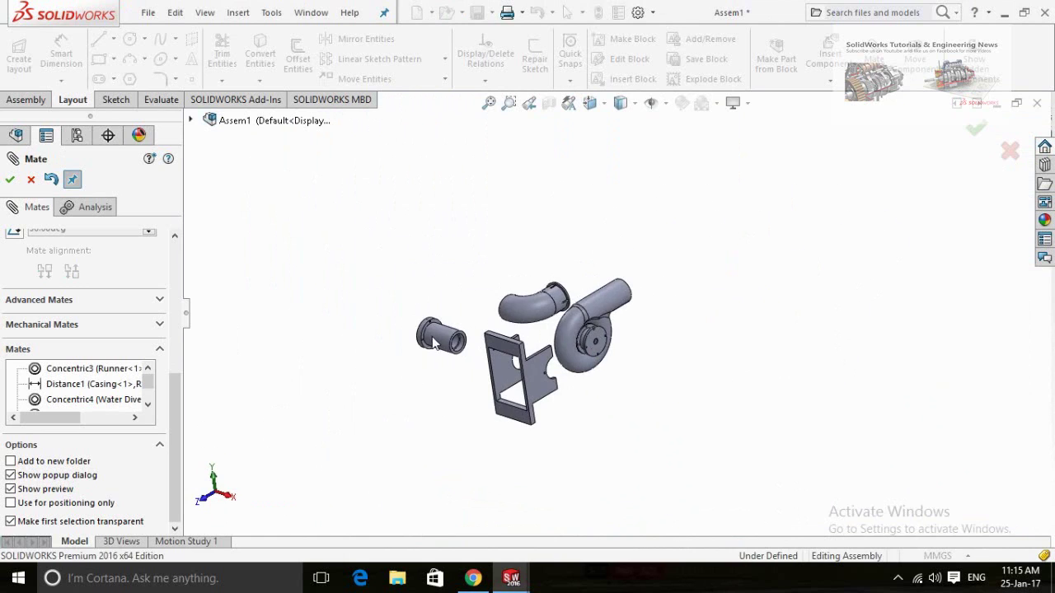
scroll(434, 345, "down", 2)
scroll(692, 326, "down", 2)
scroll(693, 327, "down", 3)
scroll(682, 330, "down", 3)
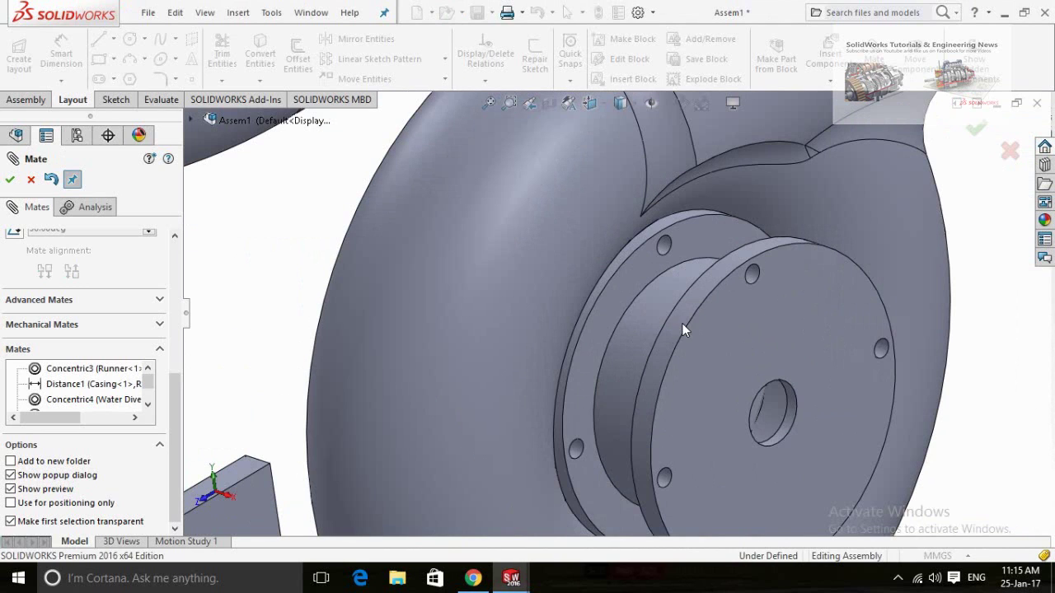
left_click(682, 324)
scroll(681, 342, "up", 3)
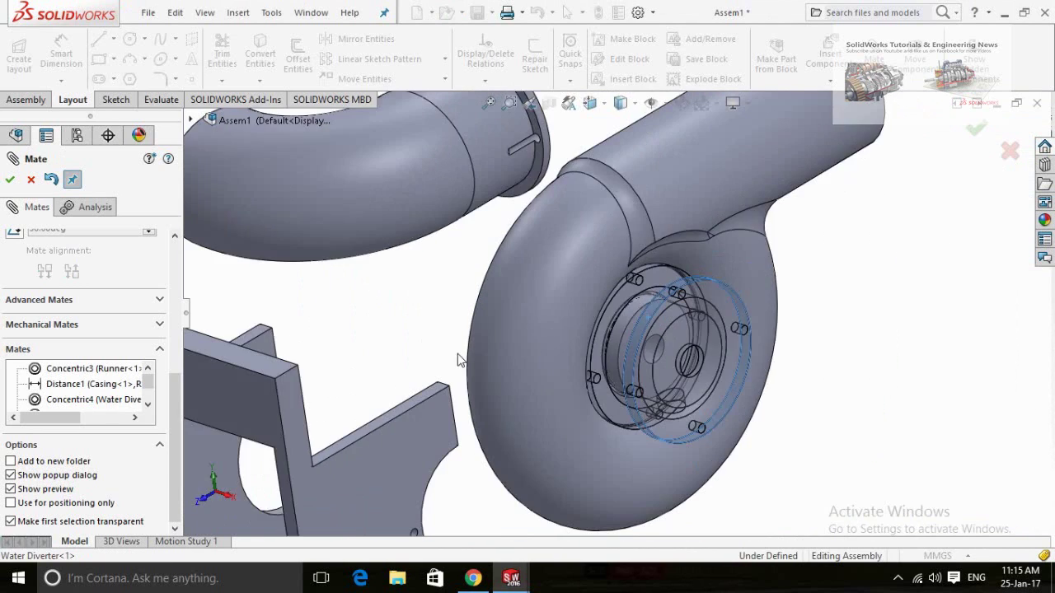
scroll(441, 358, "up", 2)
scroll(440, 358, "up", 2)
scroll(369, 352, "up", 2)
scroll(473, 309, "down", 3)
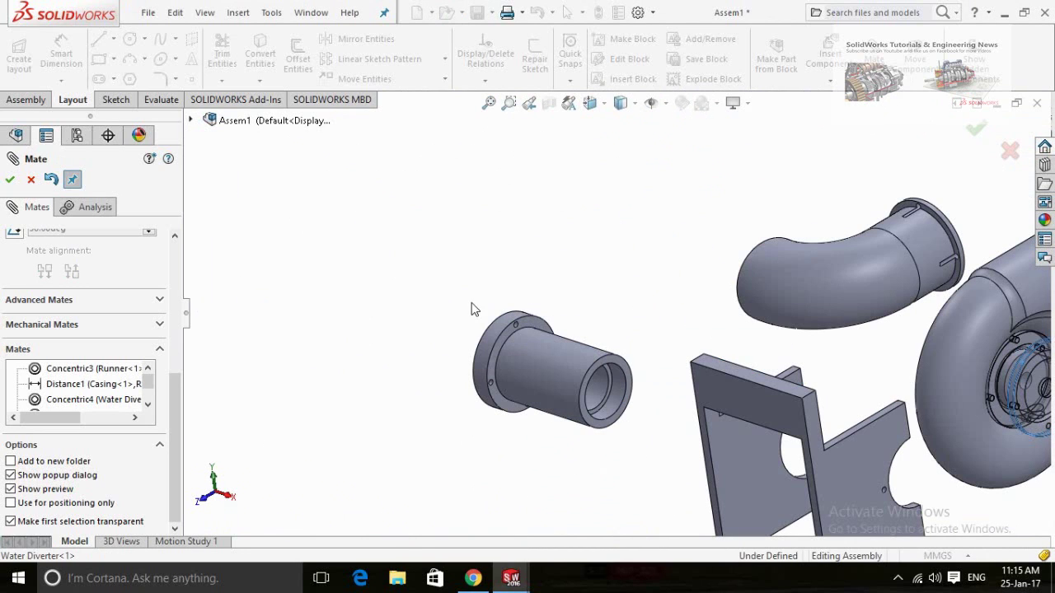
left_click(495, 325)
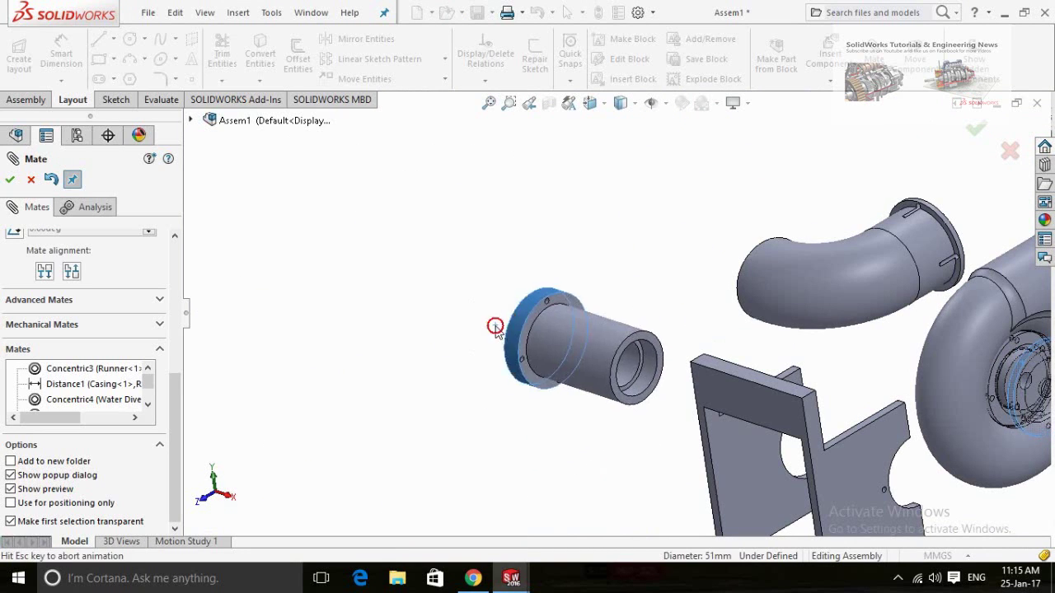
left_click(481, 352)
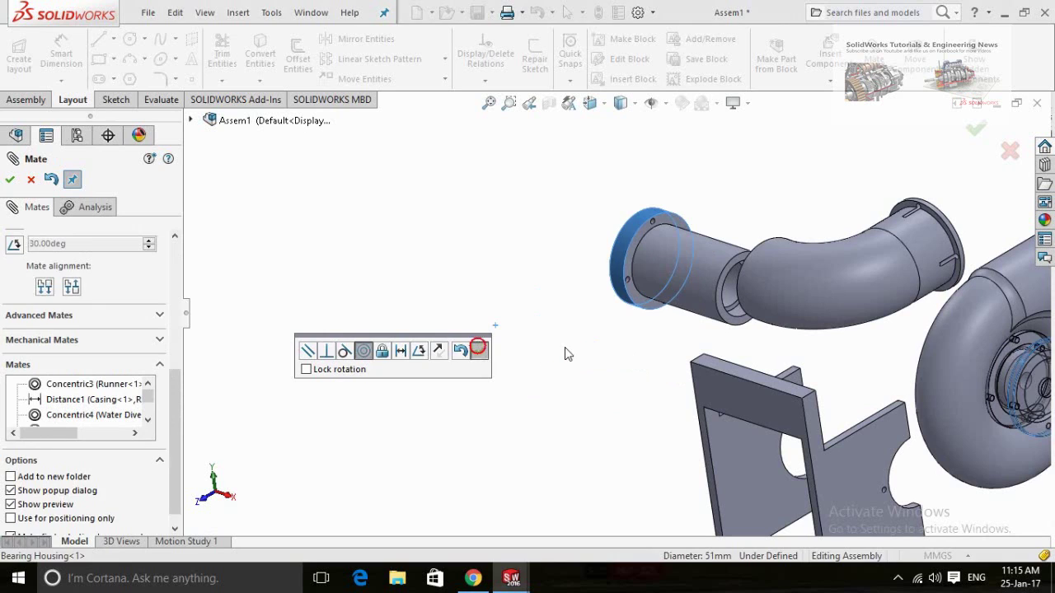
- Line up a housing flange bolt hole with a diverter hole using a concentric mate
scroll(666, 239, "down", 3)
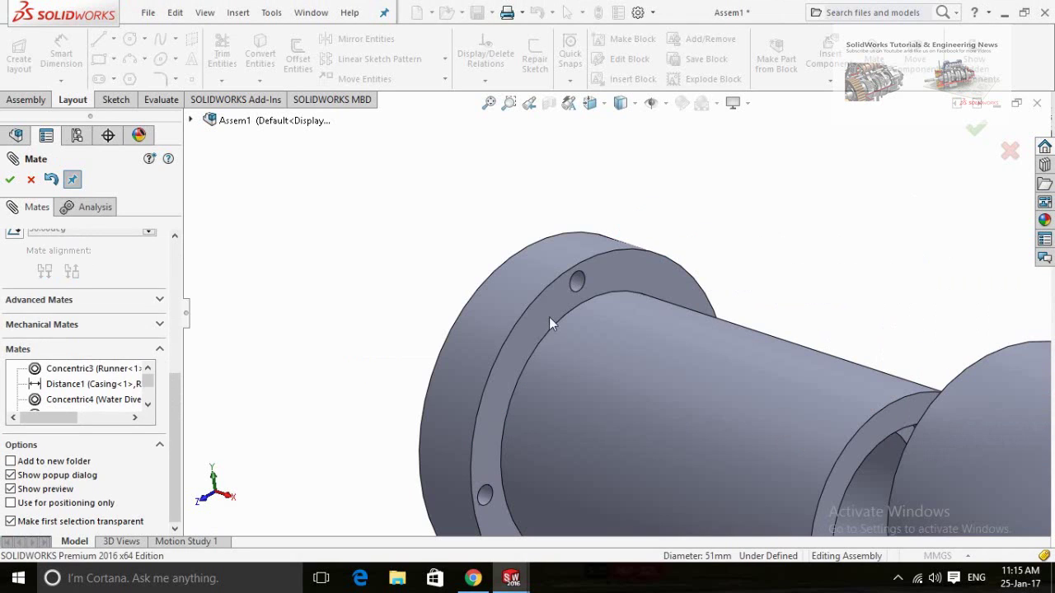
left_click(577, 286)
scroll(348, 390, "up", 3)
scroll(347, 390, "up", 2)
scroll(765, 421, "up", 3)
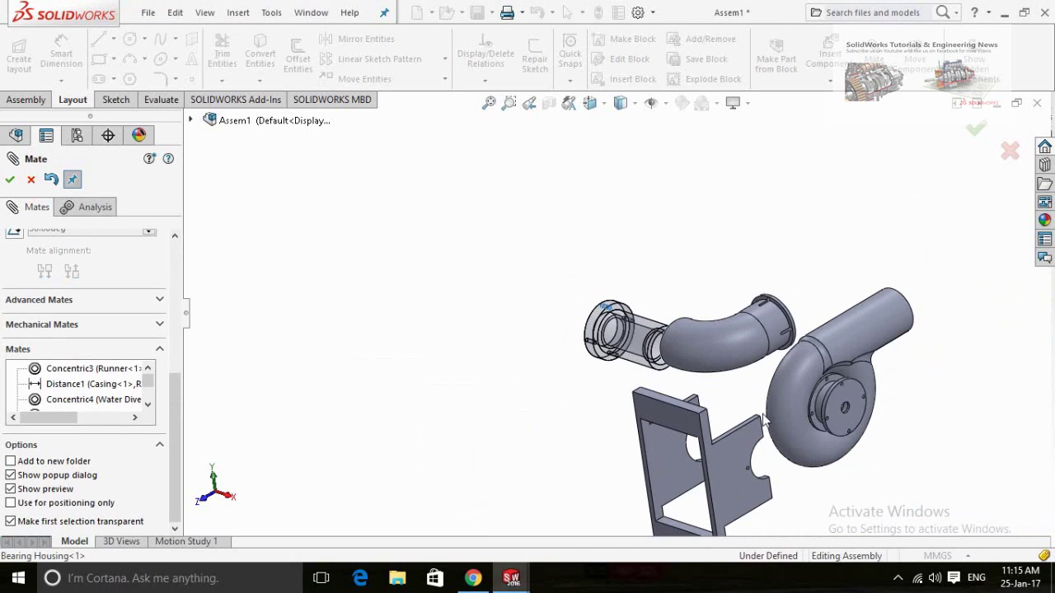
scroll(815, 394, "down", 1)
scroll(826, 383, "down", 2)
scroll(764, 378, "down", 3)
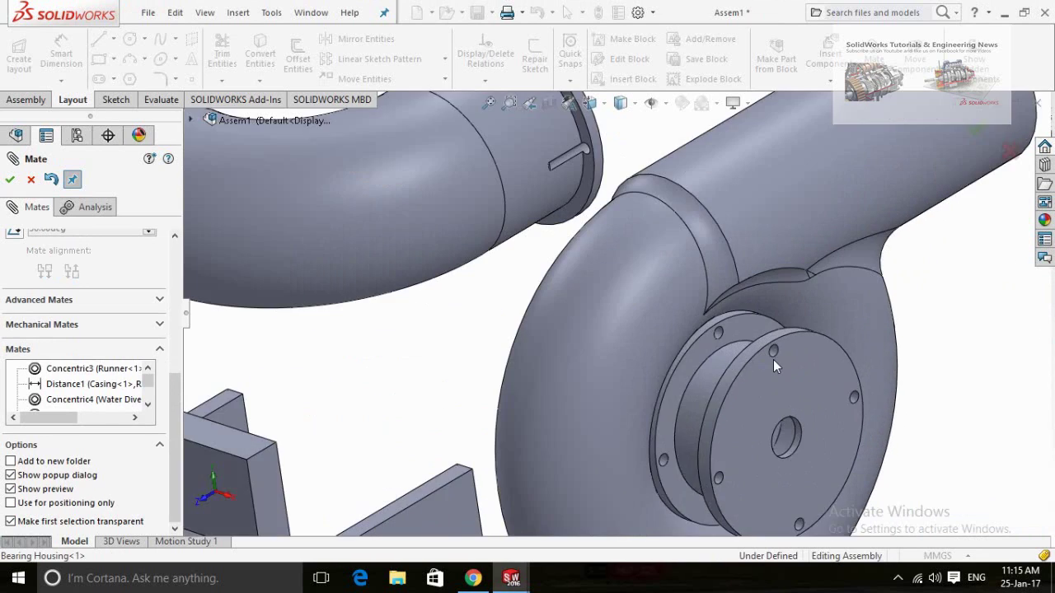
scroll(773, 359, "down", 2)
scroll(772, 363, "down", 3)
left_click(730, 328)
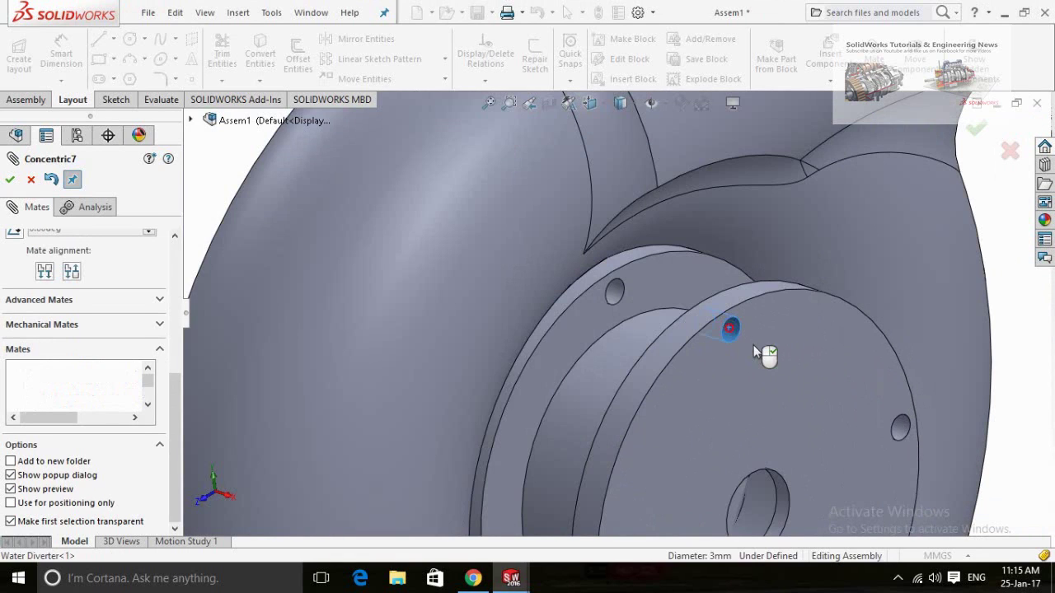
left_click(945, 370)
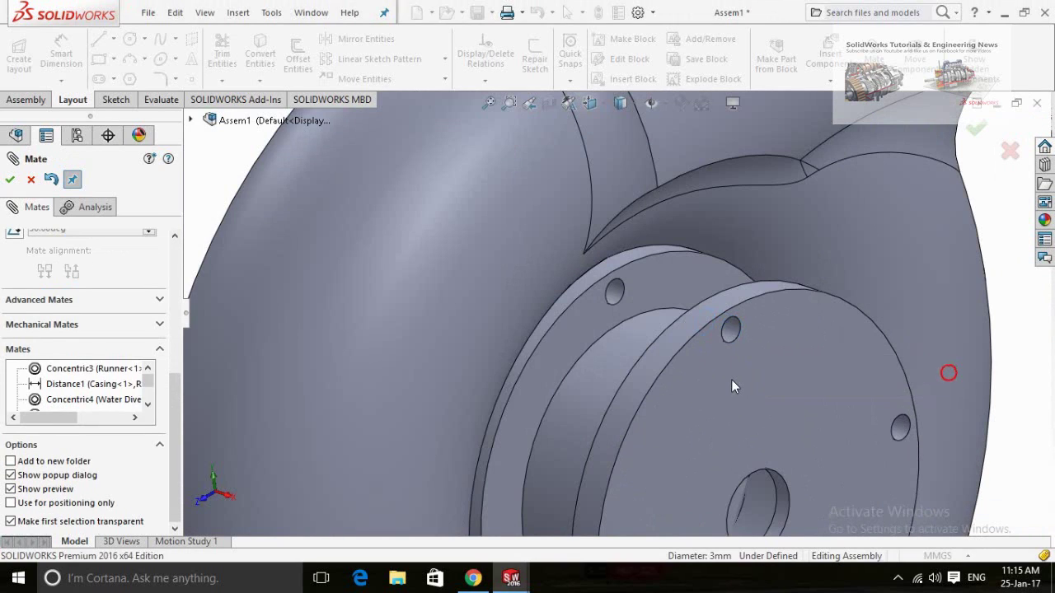
- Add a coincident mate setting the housing flange flush against the diverter
scroll(732, 379, "up", 3)
scroll(709, 372, "up", 3)
scroll(694, 370, "up", 1)
scroll(672, 355, "up", 3)
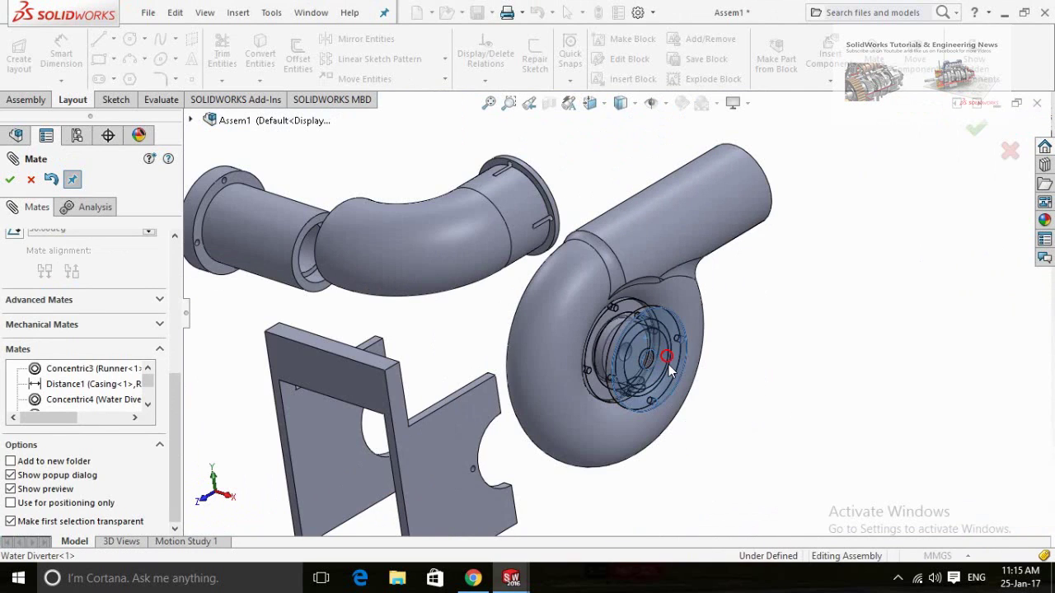
scroll(669, 365, "up", 2)
scroll(669, 372, "up", 3)
mouse_move(431, 302)
middle_mouse_down()
mouse_move(471, 302)
mouse_move(521, 357)
middle_mouse_up()
scroll(521, 313, "down", 3)
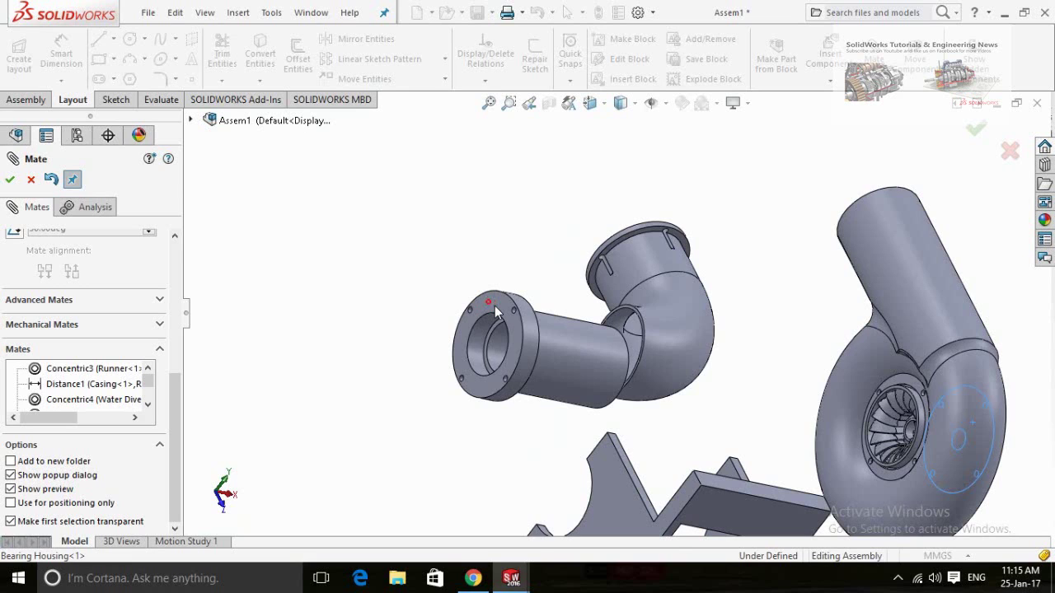
left_click(496, 312)
scroll(495, 393, "up", 3)
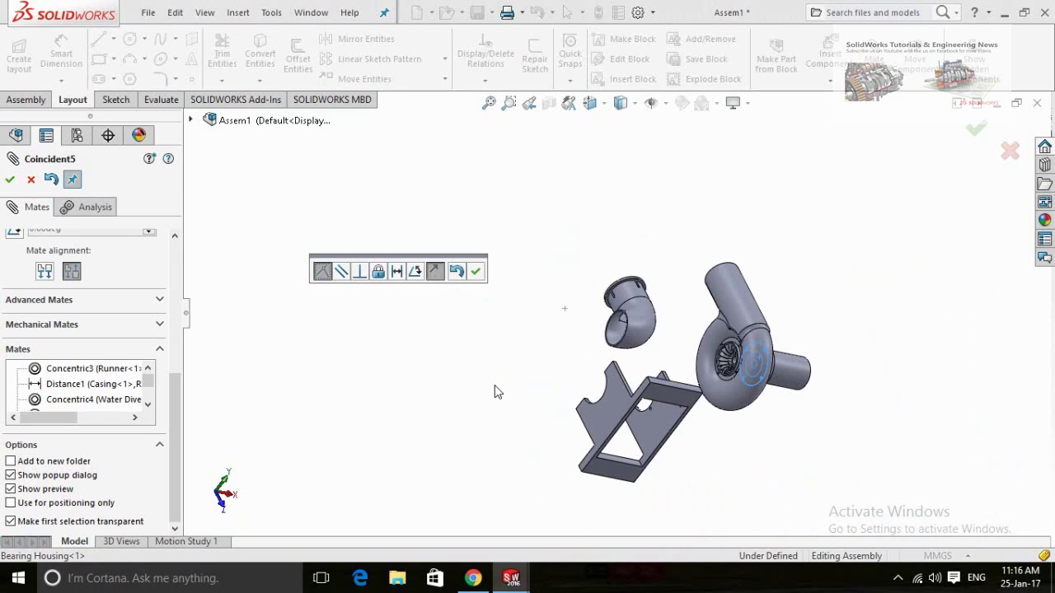
middle_click_drag(495, 392, 424, 352)
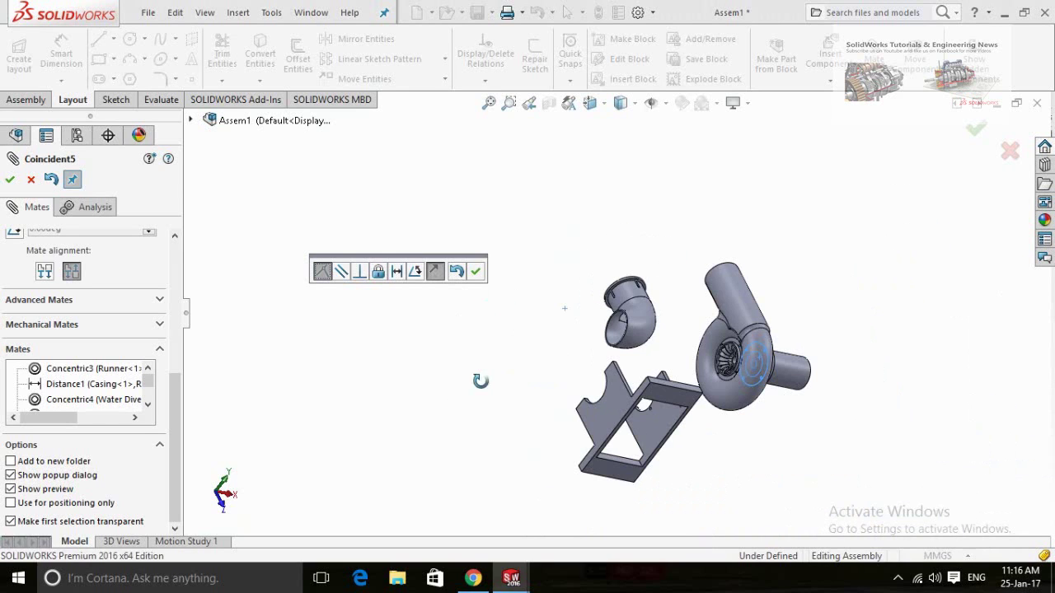
left_click(476, 273)
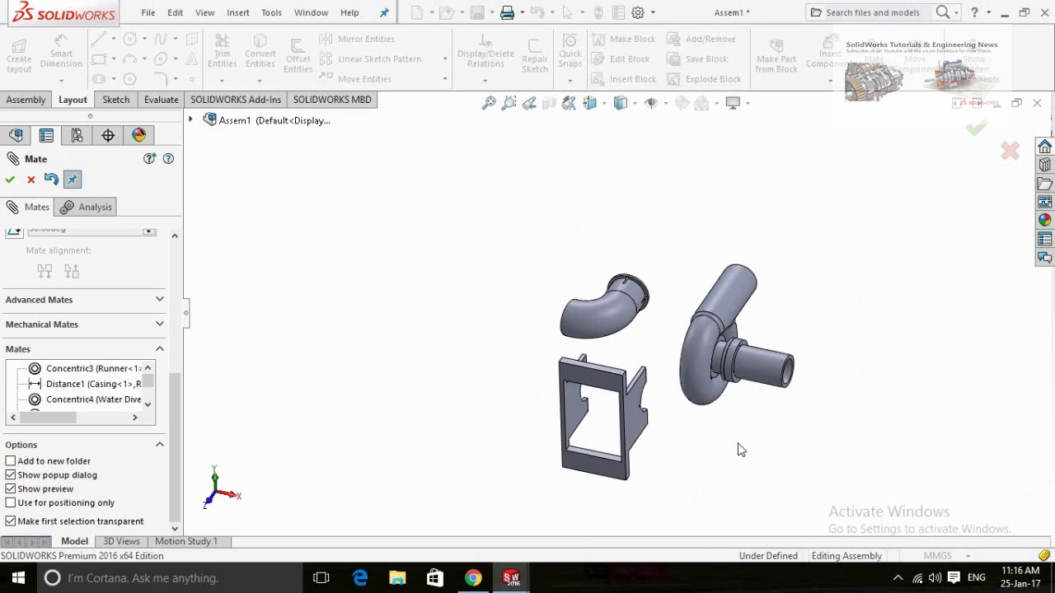
- Pair the discharge tube's flange face with the casing's runner opening for a concentric mate
middle_click_drag(723, 448, 815, 520)
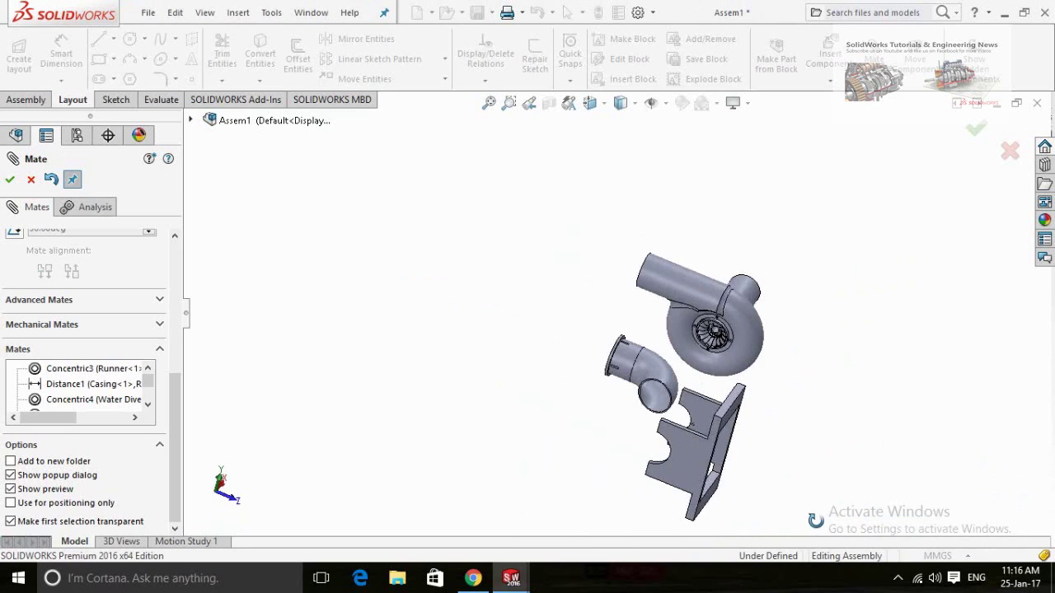
scroll(565, 440, "down", 3)
scroll(572, 433, "down", 3)
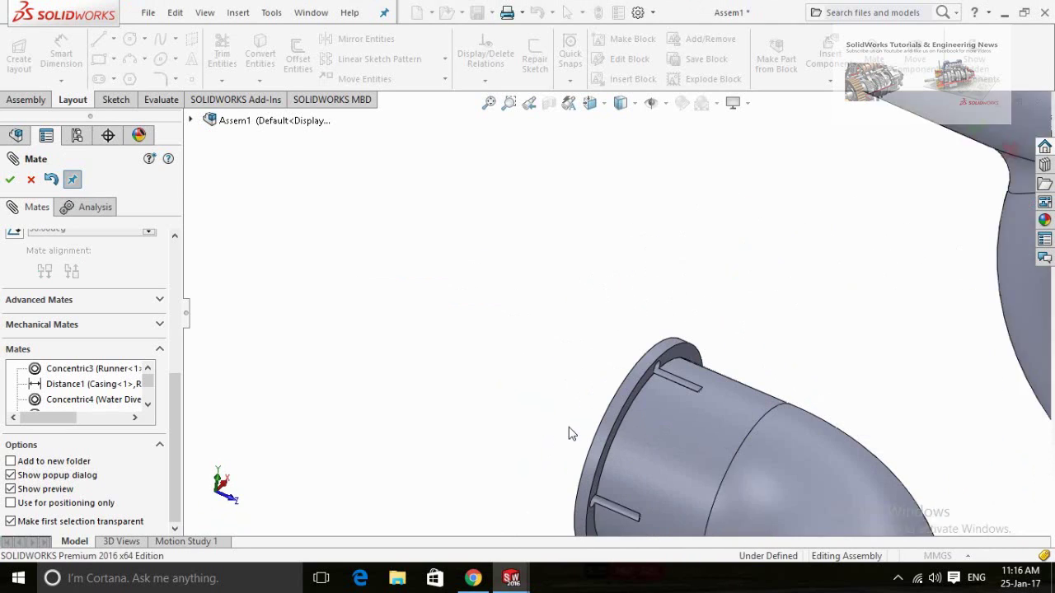
scroll(590, 417, "down", 1)
left_click(630, 395)
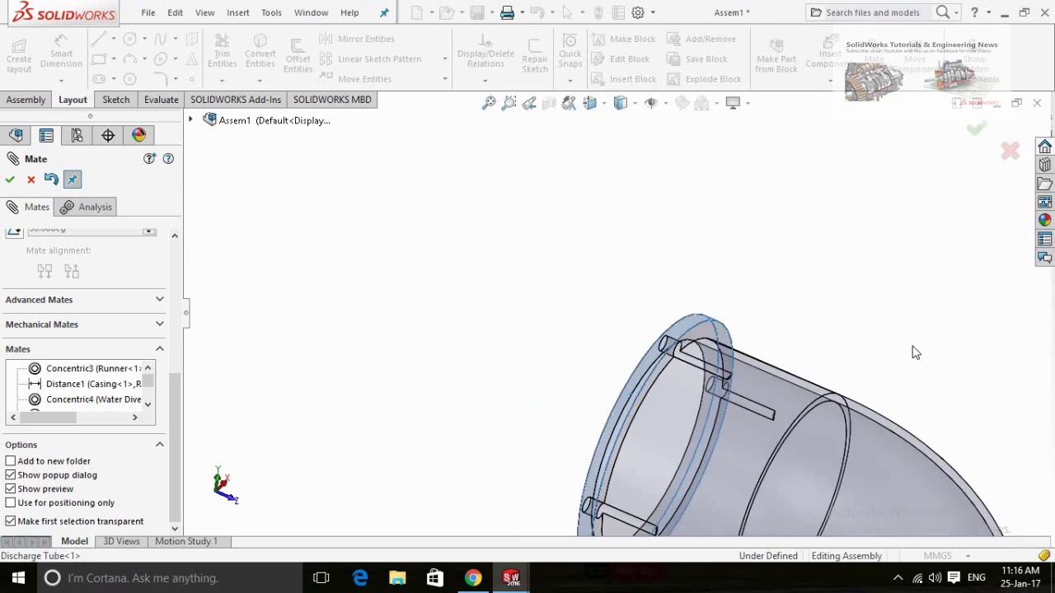
scroll(915, 346, "up", 3)
scroll(915, 337, "up", 2)
scroll(928, 294, "down", 2)
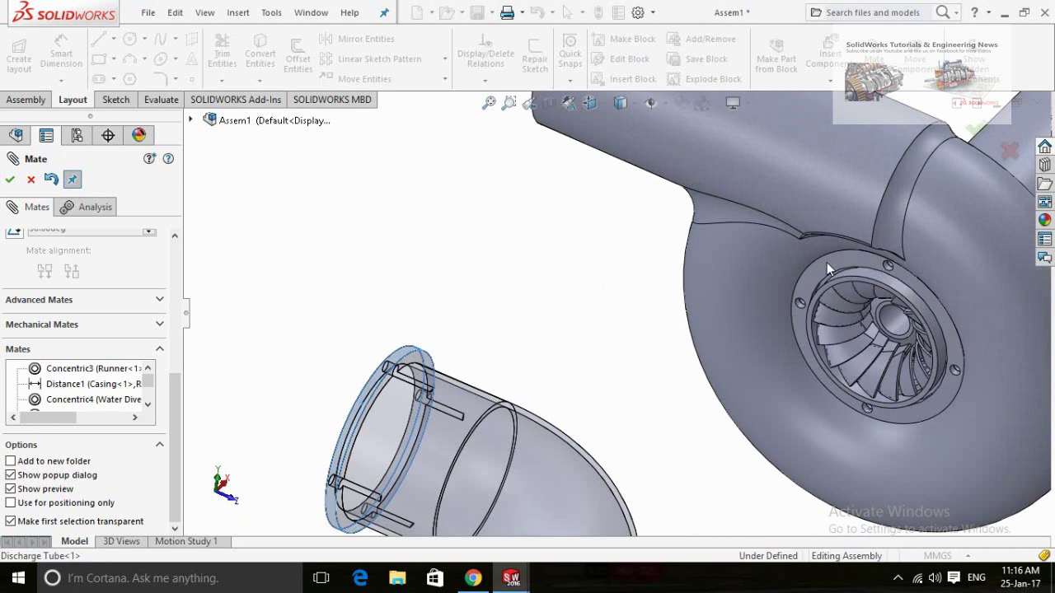
scroll(827, 262, "down", 2)
scroll(757, 297, "down", 2)
scroll(757, 297, "down", 1)
scroll(733, 350, "down", 1)
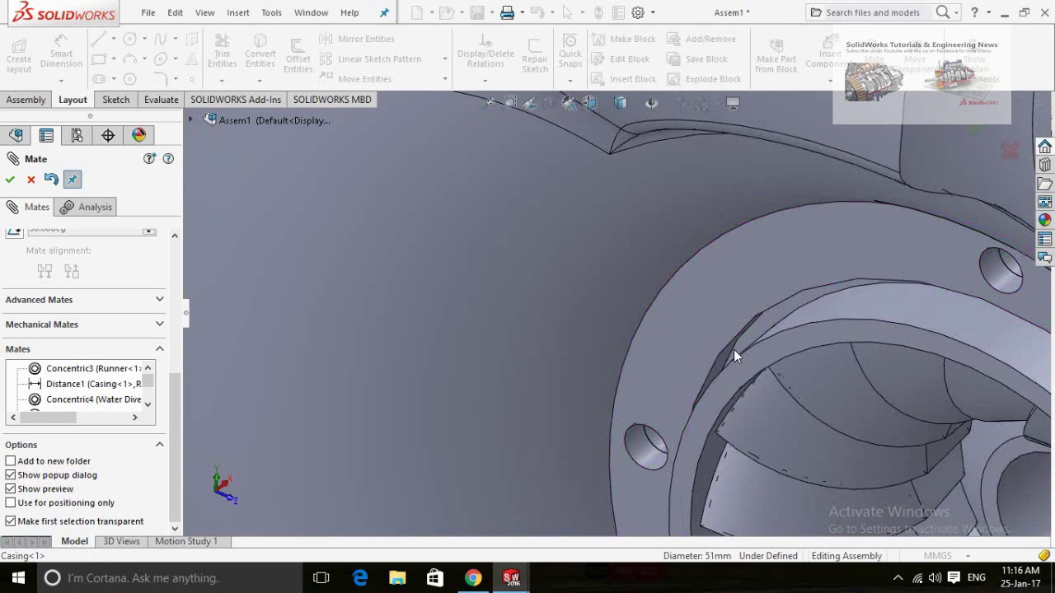
scroll(733, 350, "down", 1)
scroll(659, 362, "up", 1)
left_click(662, 366)
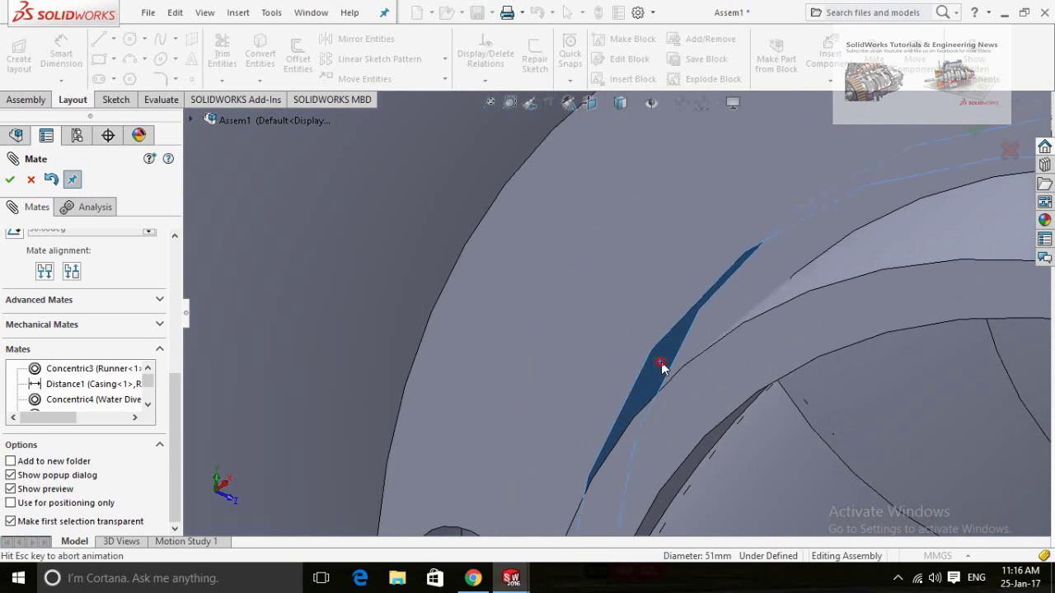
- Flip the mate alignment so the flange faces the casing, then accept the concentric mate
scroll(664, 369, "up", 1)
scroll(663, 365, "up", 2)
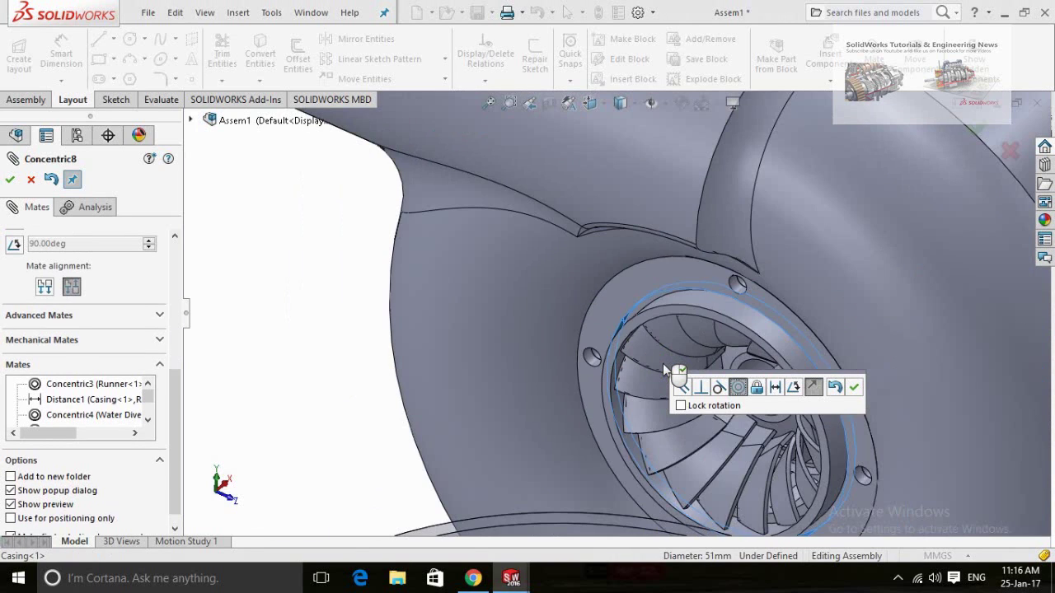
scroll(664, 366, "up", 1)
scroll(664, 365, "up", 1)
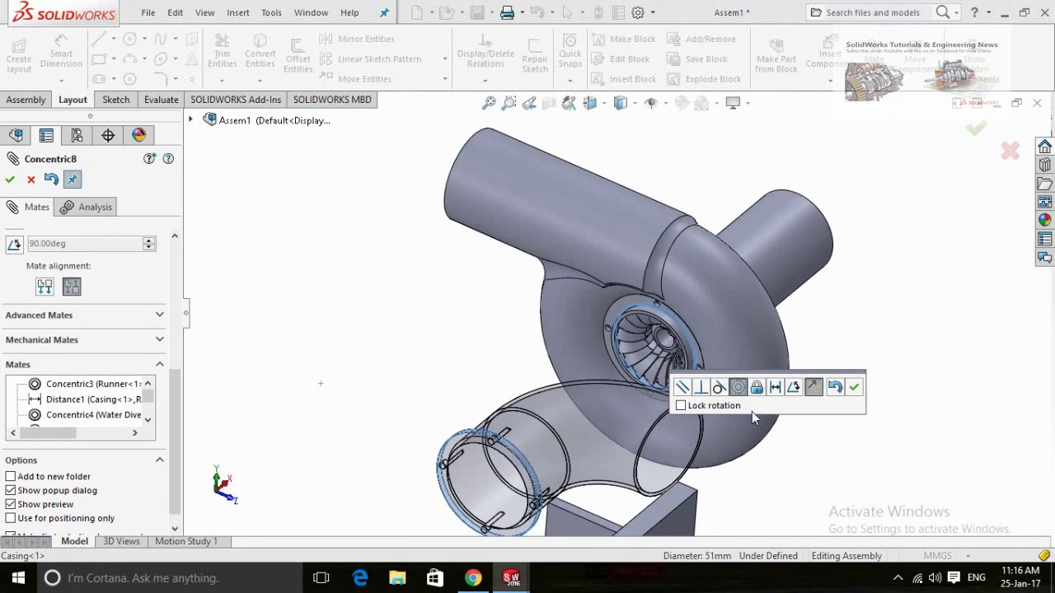
left_click(814, 388)
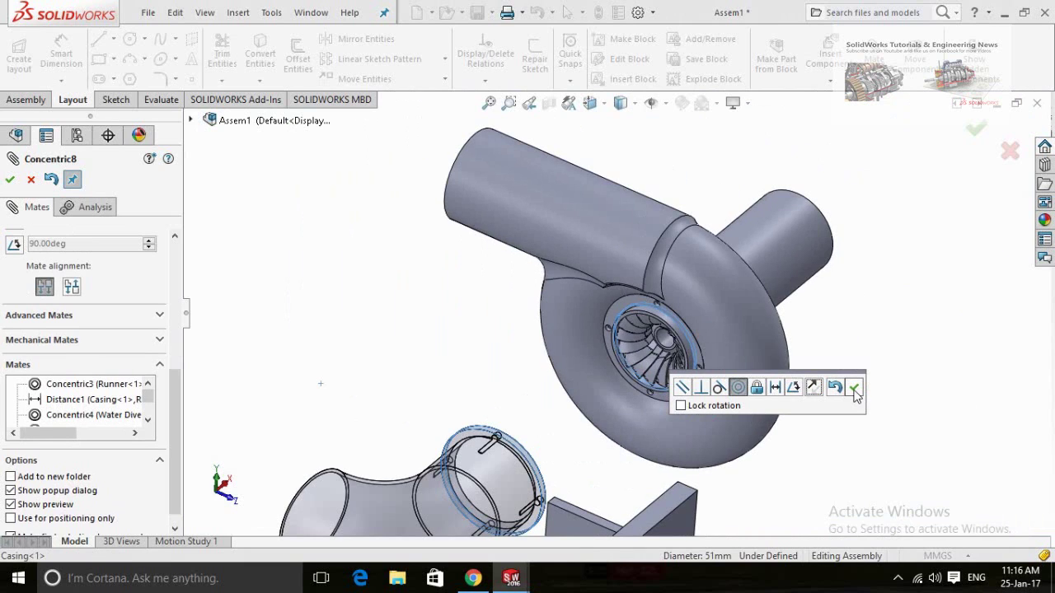
left_click(855, 394)
scroll(695, 478, "up", 1)
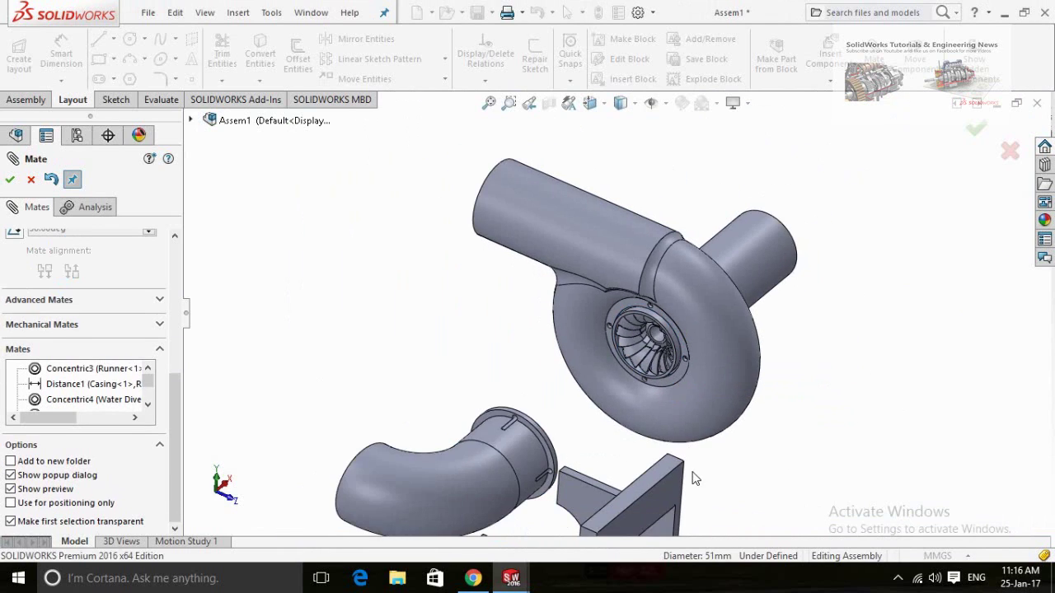
scroll(651, 470, "up", 1)
mouse_move(651, 470)
middle_mouse_down()
mouse_move(541, 459)
mouse_move(527, 474)
middle_mouse_up()
scroll(515, 483, "down", 4)
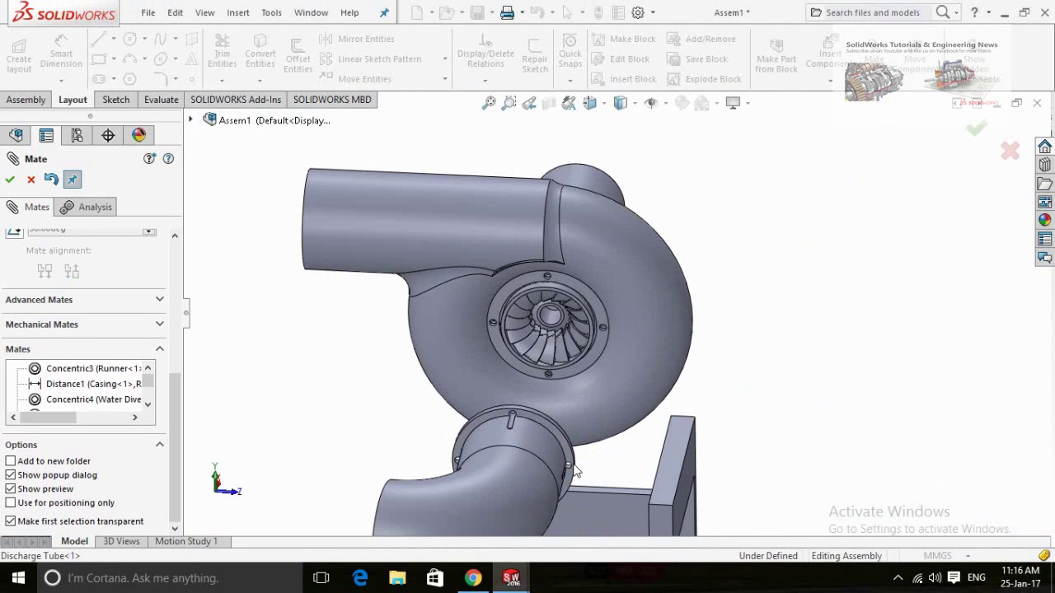
scroll(502, 490, "up", 3)
- Mate the discharge tube's screw hole concentric with the casing's top screw hole
middle_click_drag(492, 490, 472, 437)
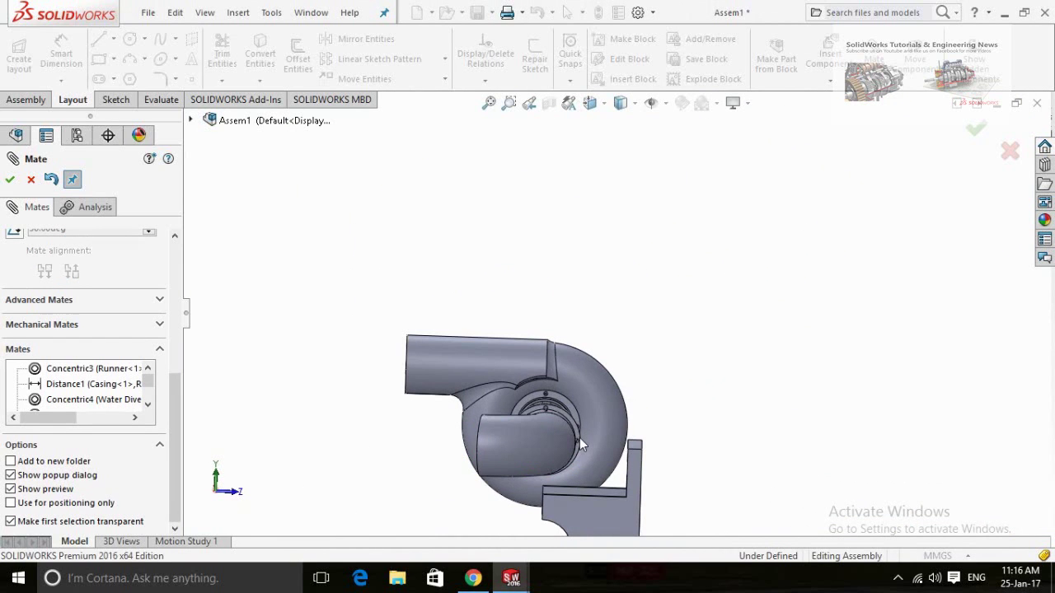
scroll(580, 439, "down", 2)
scroll(565, 431, "down", 2)
scroll(614, 410, "down", 4)
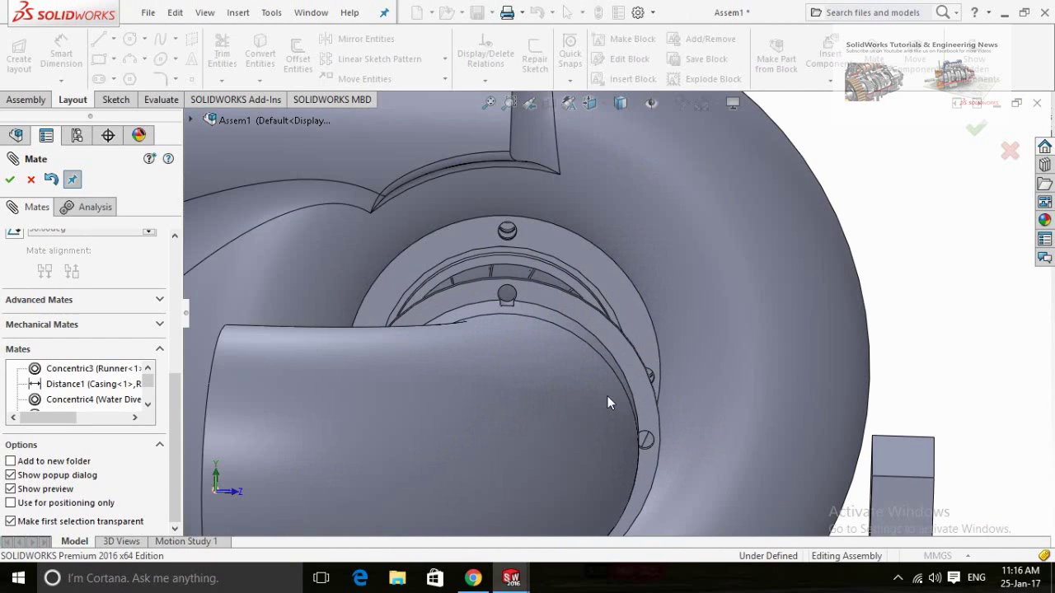
middle_click_drag(607, 397, 596, 426)
scroll(701, 358, "down", 2)
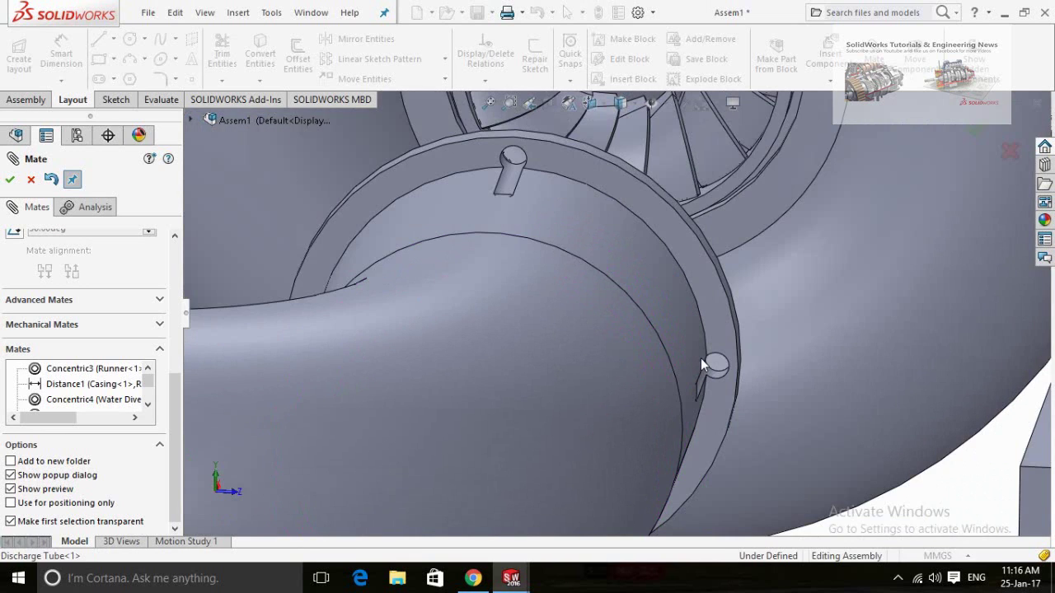
scroll(708, 377, "down", 2)
scroll(709, 386, "down", 2)
scroll(668, 347, "up", 2)
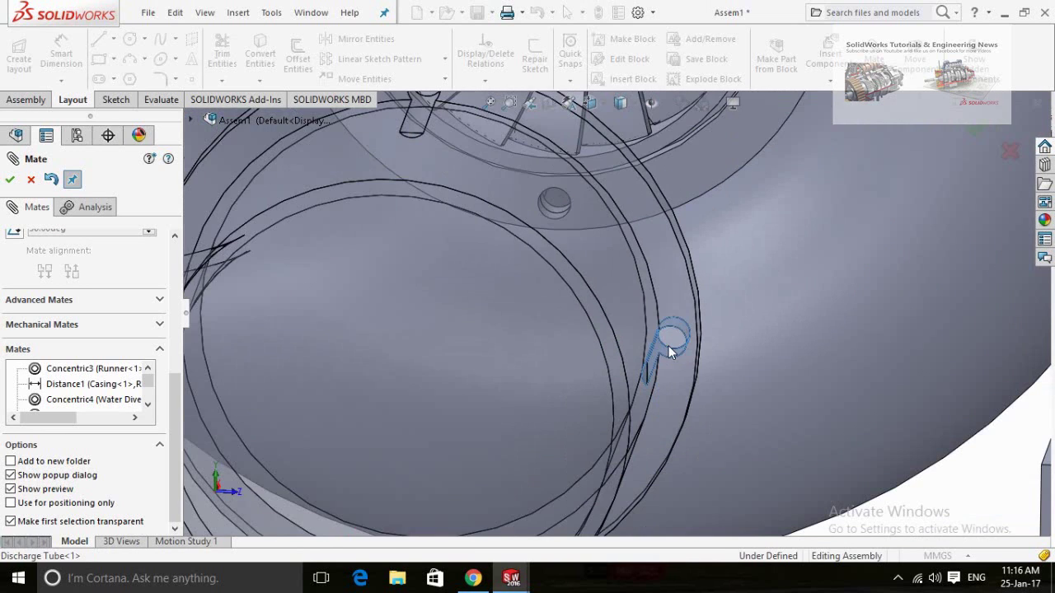
scroll(668, 346, "up", 2)
scroll(668, 351, "up", 3)
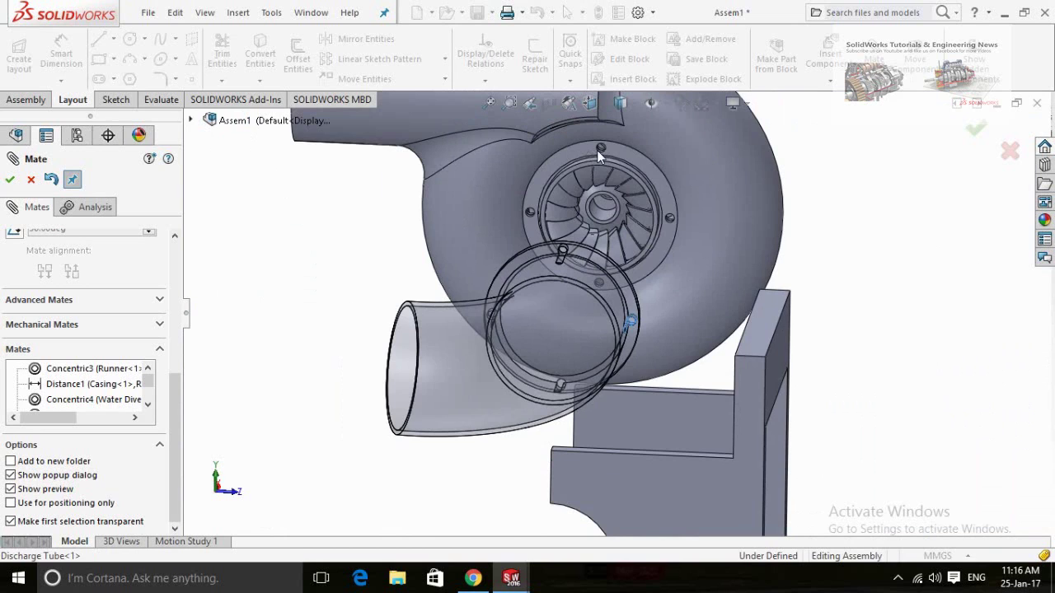
scroll(608, 153, "down", 2)
scroll(614, 161, "down", 2)
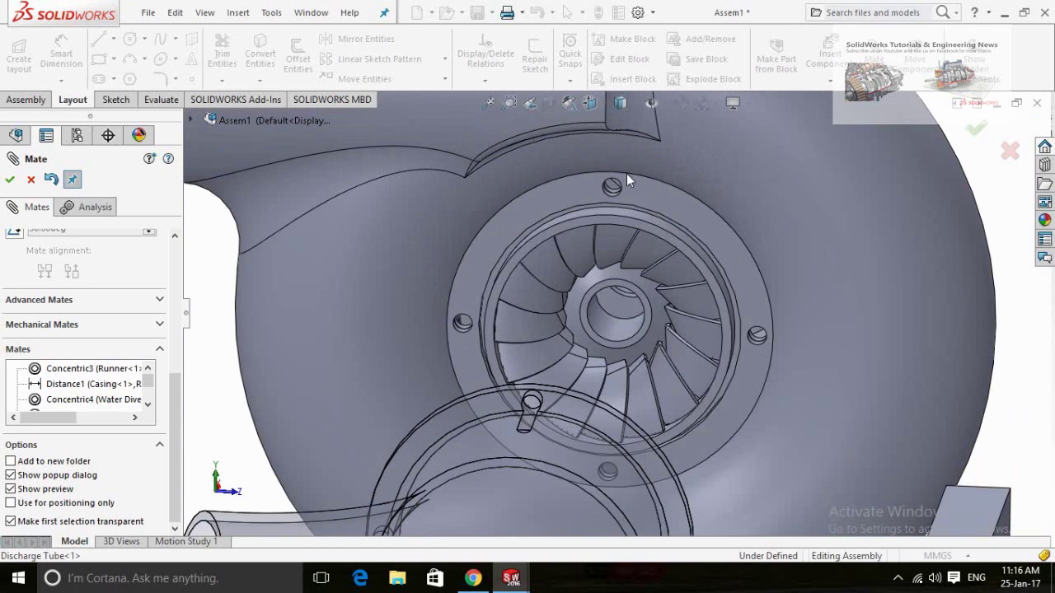
scroll(610, 198, "down", 3)
left_click(595, 247)
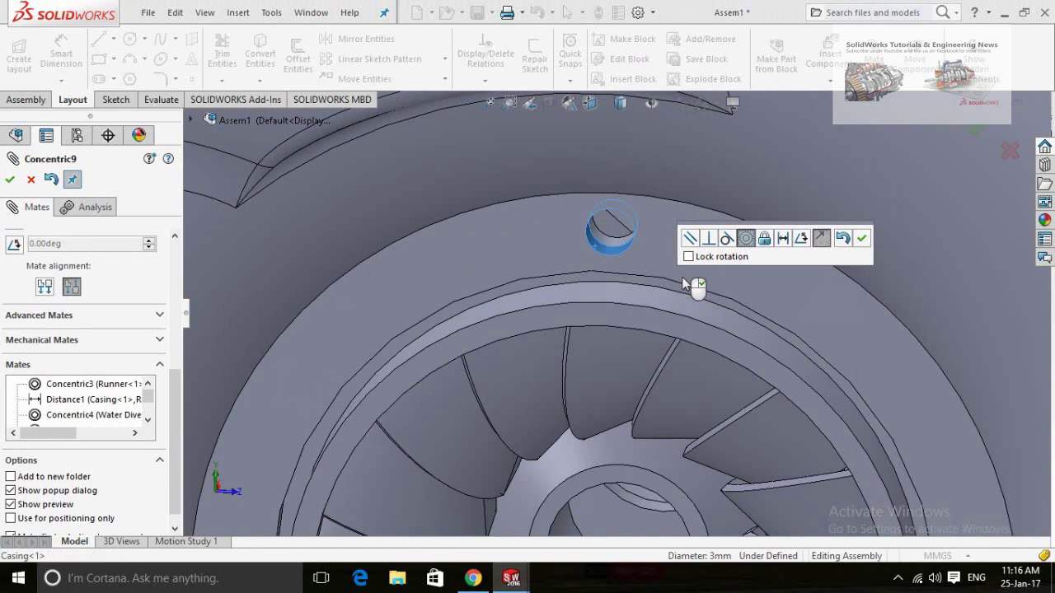
scroll(684, 284, "up", 2)
scroll(684, 288, "up", 1)
scroll(688, 291, "up", 1)
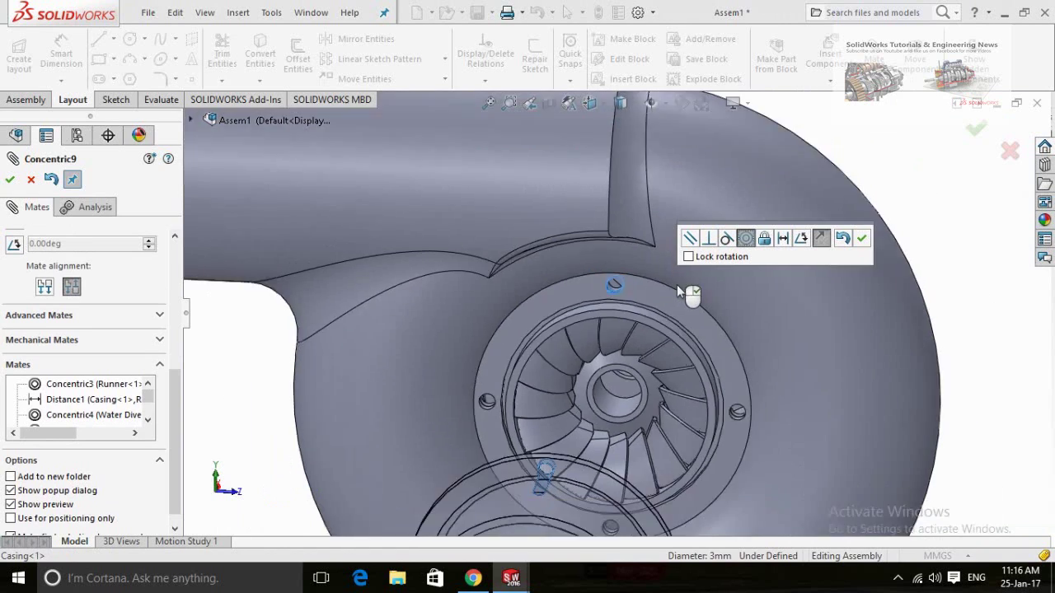
scroll(687, 292, "up", 2)
scroll(687, 291, "up", 1)
scroll(591, 435, "down", 3)
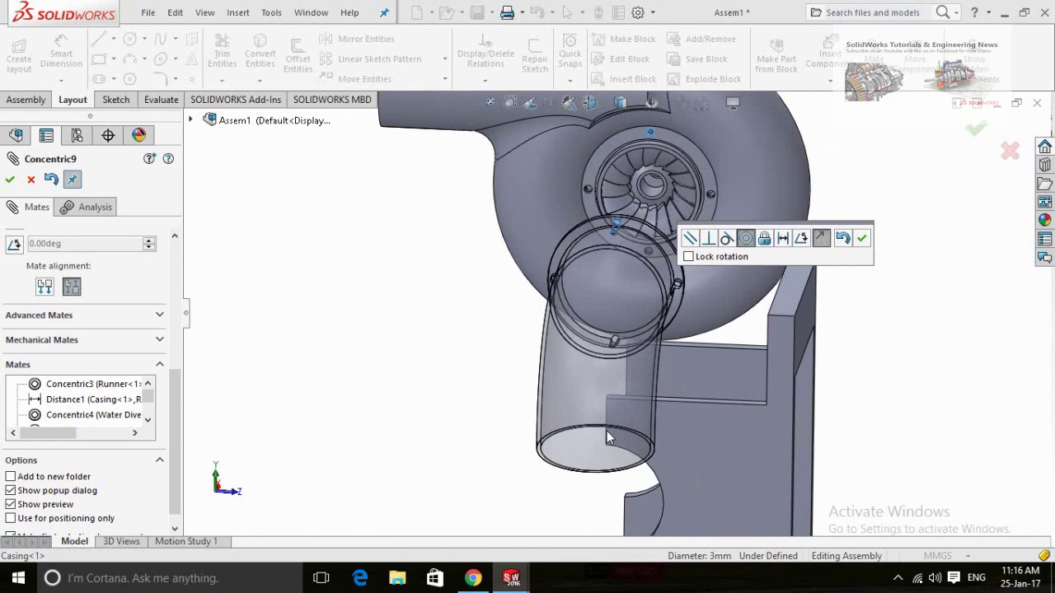
left_click(862, 238)
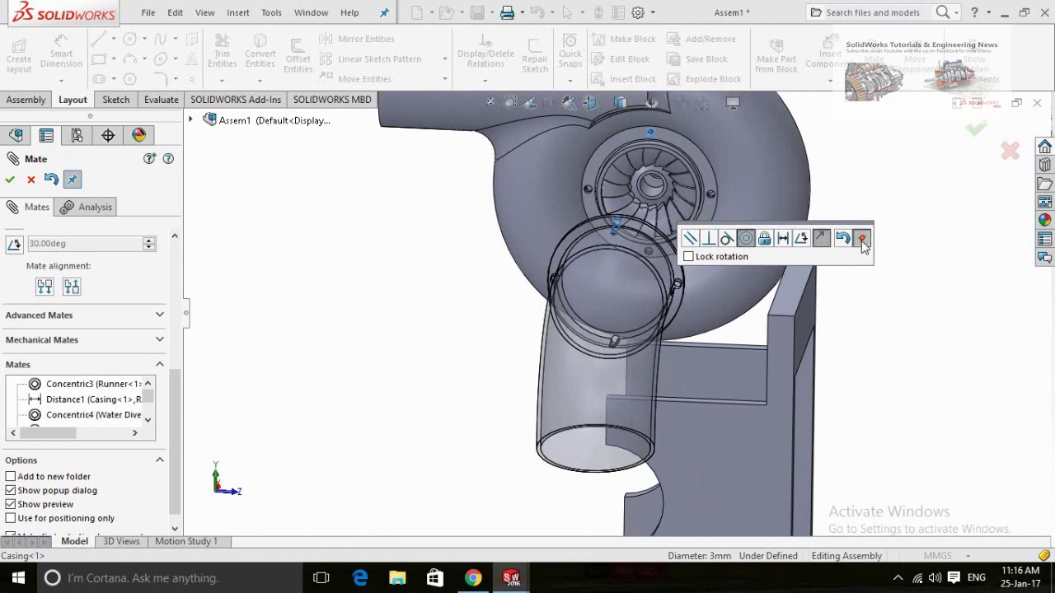
- Make the discharge tube flange face coincident with the casing flange face
left_click(704, 164)
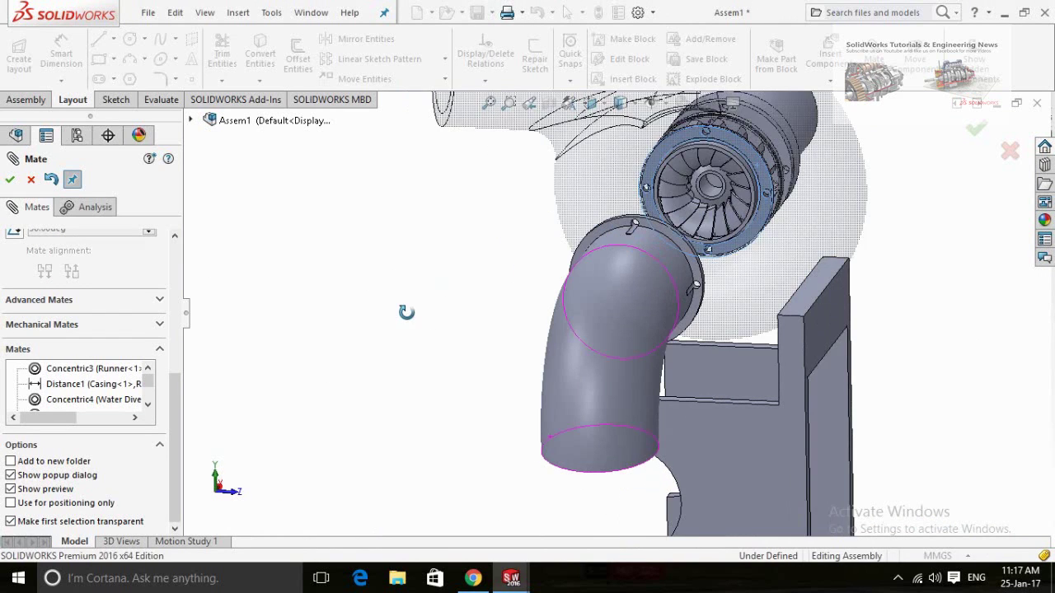
mouse_move(398, 312)
middle_mouse_down()
mouse_move(337, 338)
mouse_move(438, 311)
middle_mouse_up()
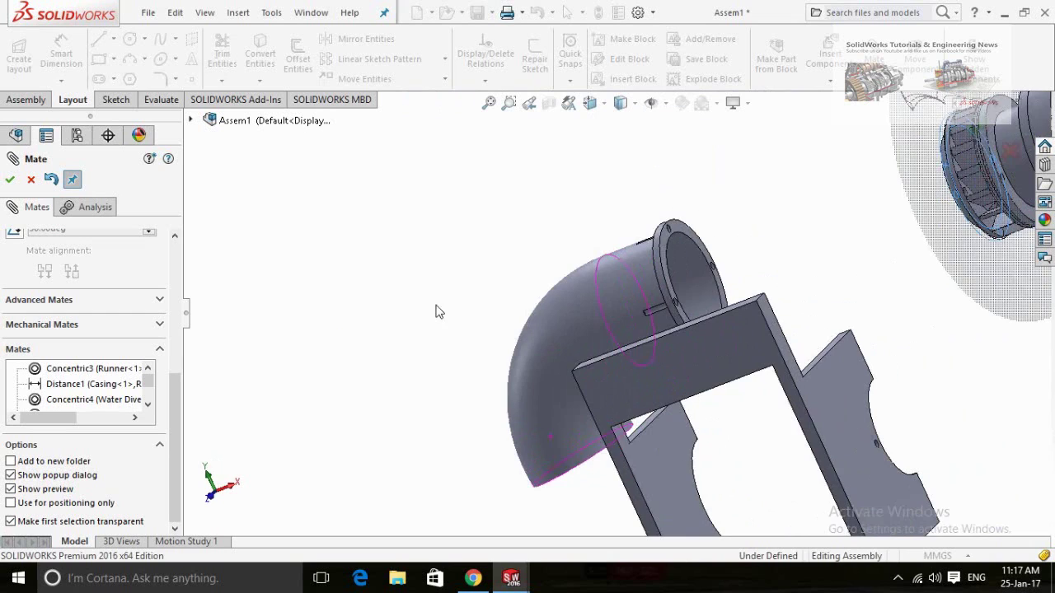
scroll(645, 263, "up", 3)
scroll(645, 262, "up", 2)
left_click(644, 262)
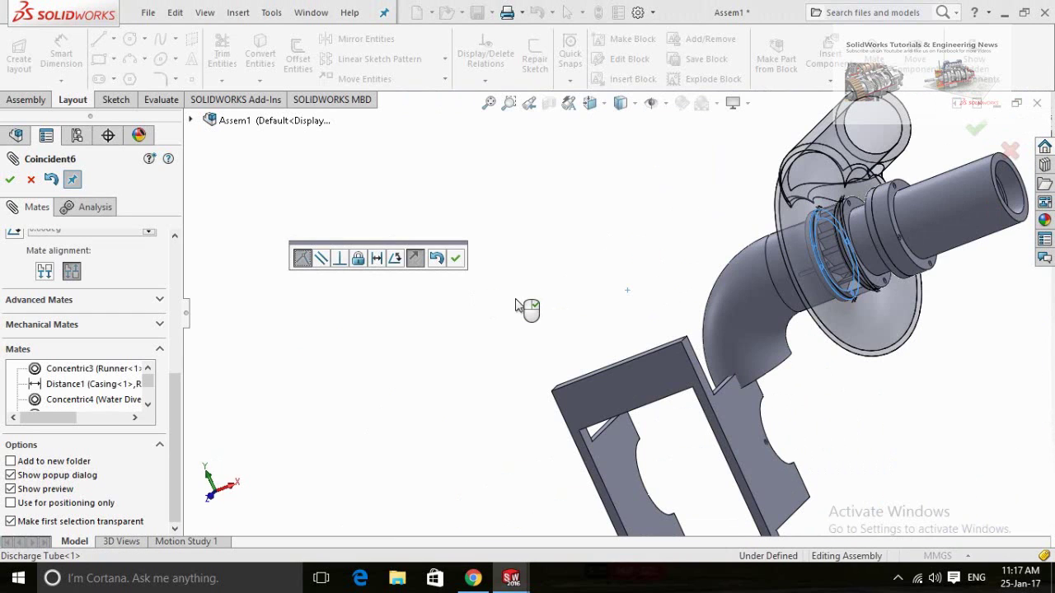
left_click(455, 260)
scroll(525, 291, "down", 1)
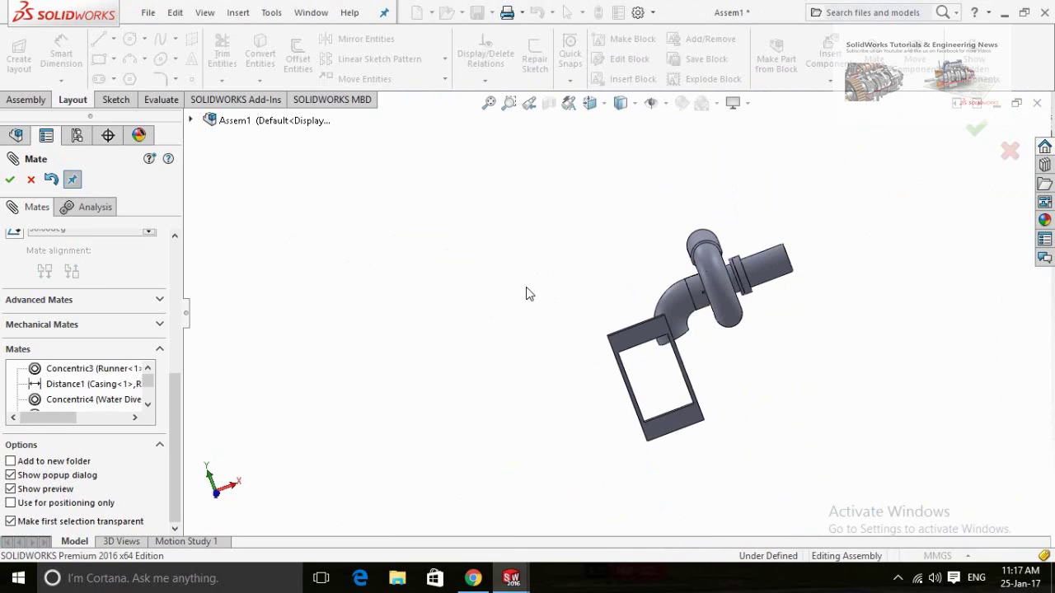
- Mate the elbow pipe's outer face concentric with the bracket's curved cutout face
mouse_move(525, 292)
middle_mouse_down()
mouse_move(537, 353)
mouse_move(605, 348)
mouse_move(497, 196)
mouse_move(690, 330)
middle_mouse_up()
scroll(702, 285, "down", 4)
scroll(702, 285, "down", 2)
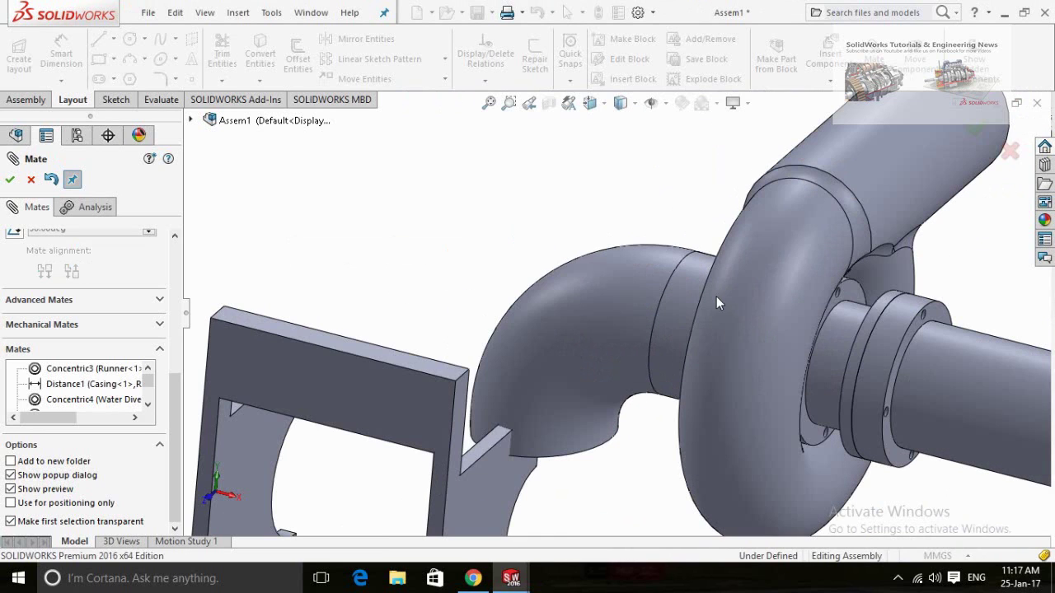
left_click(687, 295)
scroll(619, 424, "up", 3)
scroll(619, 424, "up", 2)
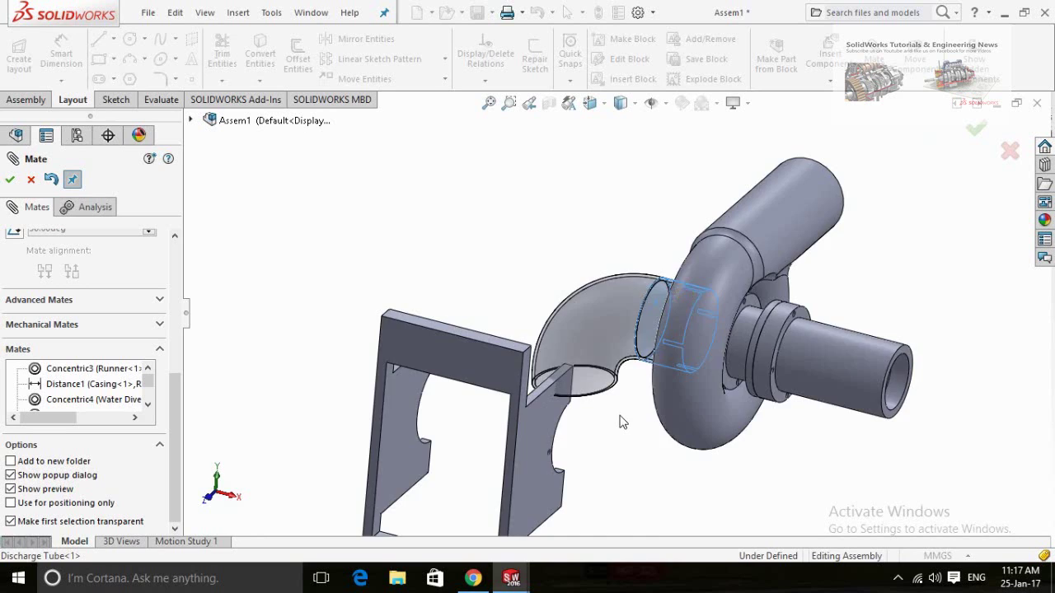
mouse_move(619, 423)
middle_mouse_down()
mouse_move(607, 411)
mouse_move(562, 412)
middle_mouse_up()
scroll(675, 422, "down", 2)
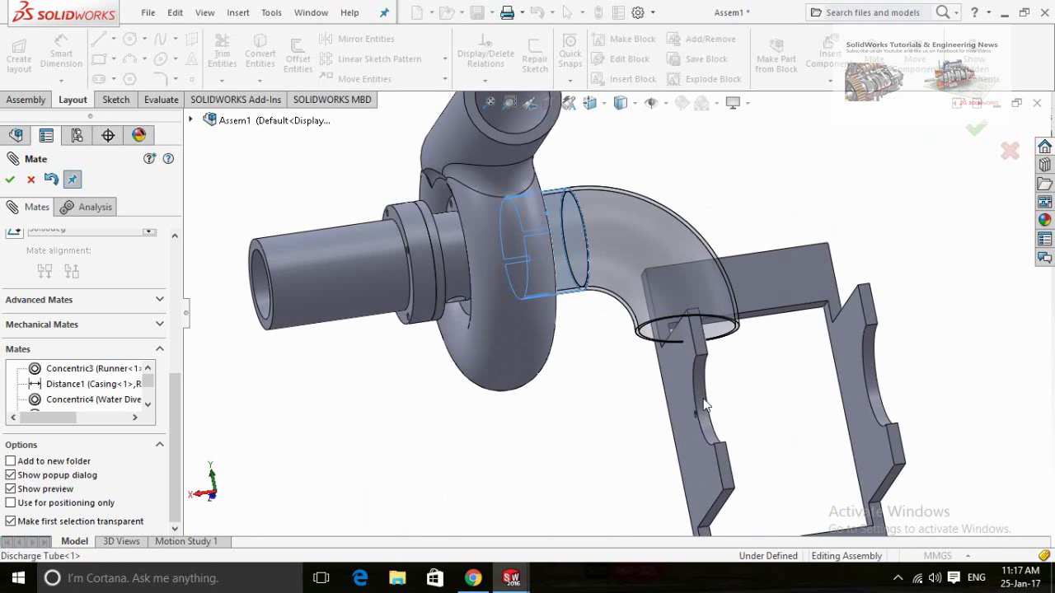
scroll(699, 406, "down", 3)
scroll(698, 406, "down", 2)
left_click(680, 407)
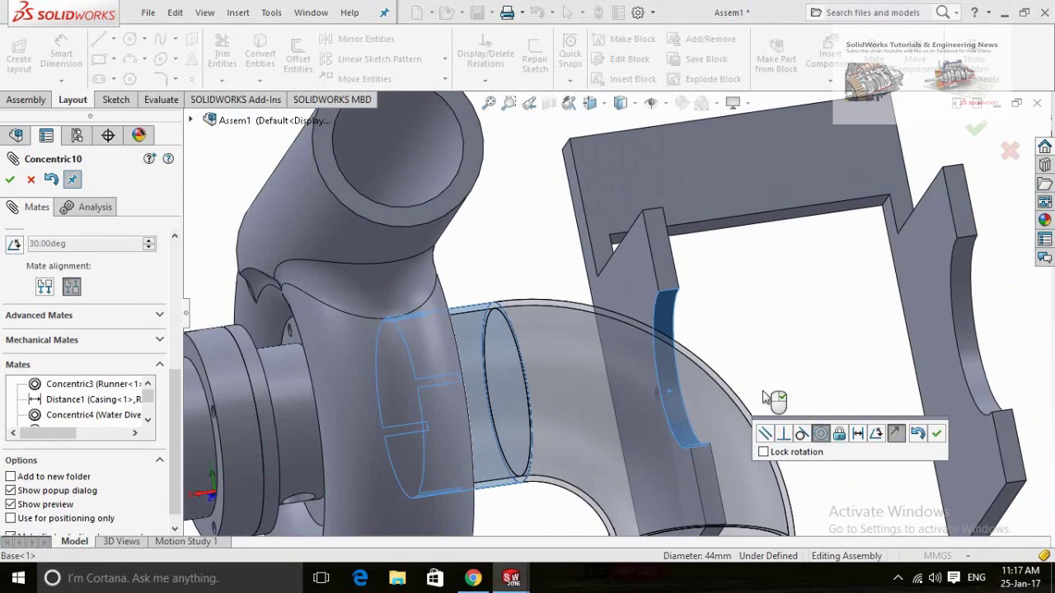
key("f")
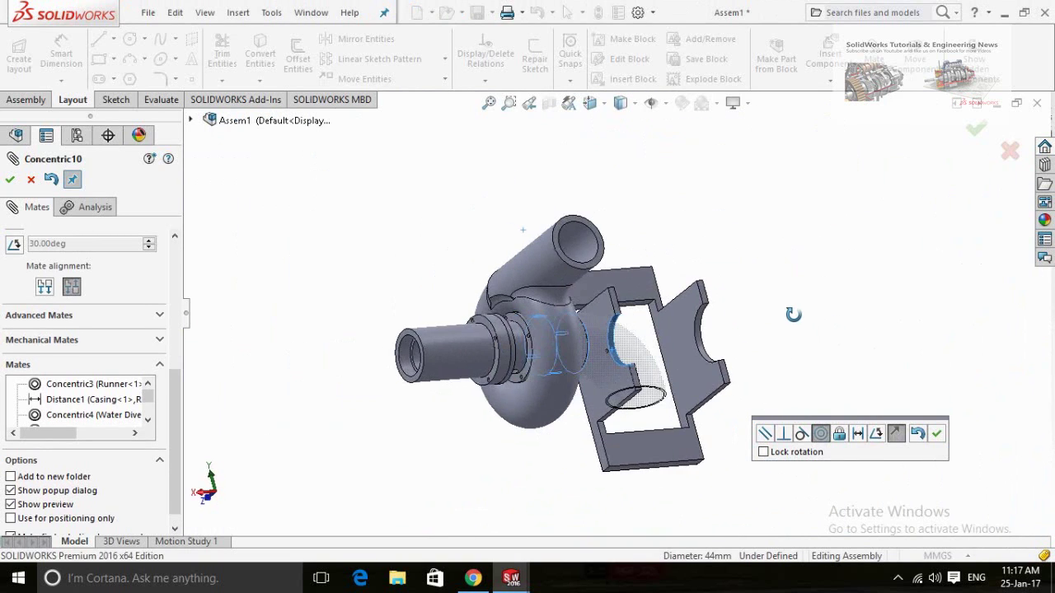
middle_click_drag(791, 337, 913, 425)
left_click(940, 437)
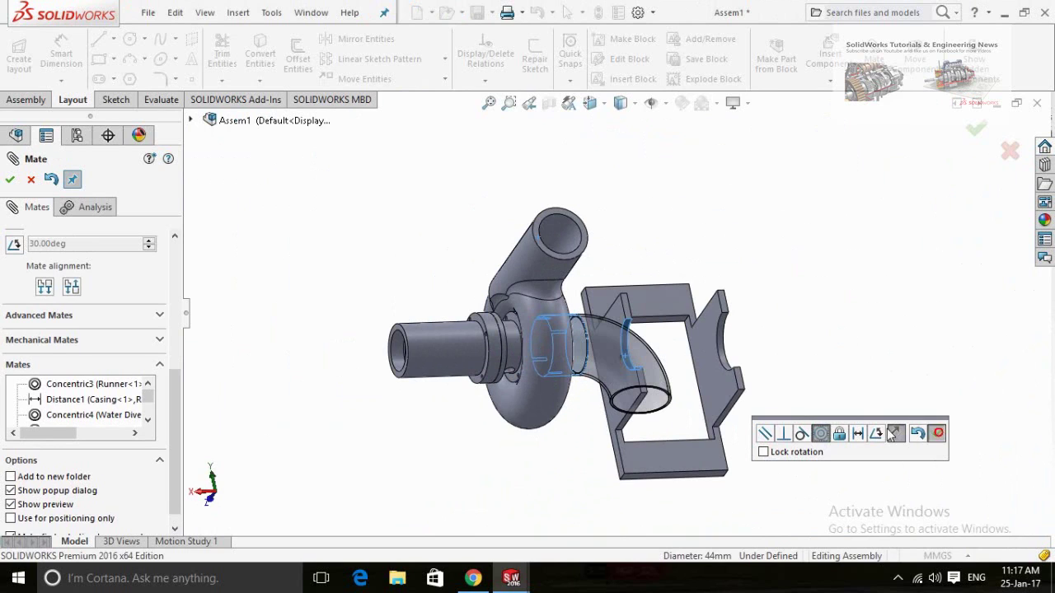
scroll(617, 430, "up", 3)
mouse_move(616, 430)
middle_mouse_down()
mouse_move(570, 424)
mouse_move(657, 448)
mouse_move(693, 355)
mouse_move(753, 412)
mouse_move(643, 458)
mouse_move(685, 481)
mouse_move(599, 440)
mouse_move(681, 462)
middle_mouse_up()
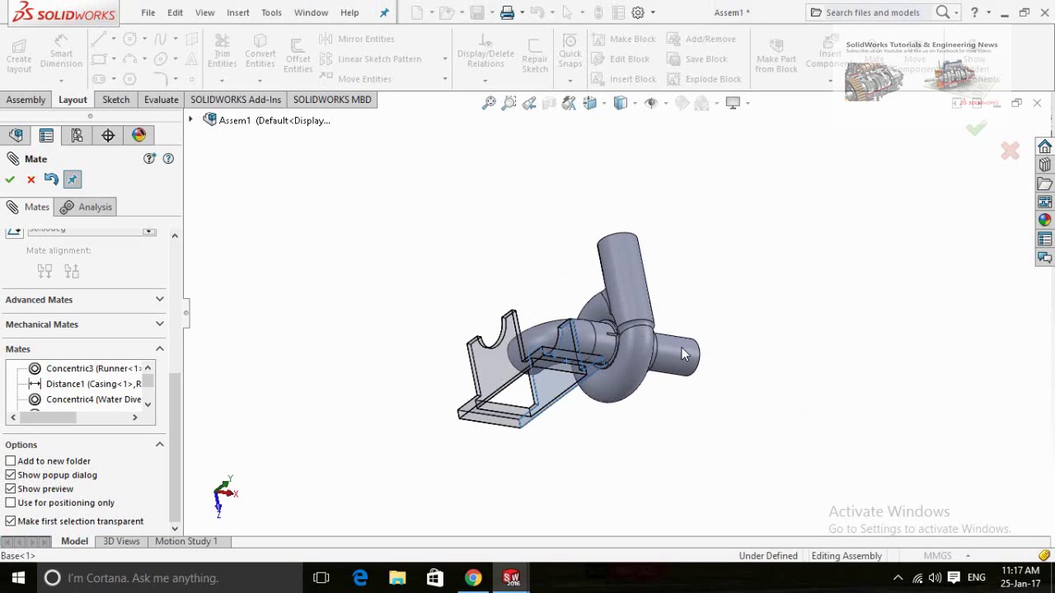
- Make the base bracket face coincident with the water diverter flange face
scroll(684, 353, "down", 3)
scroll(657, 320, "down", 3)
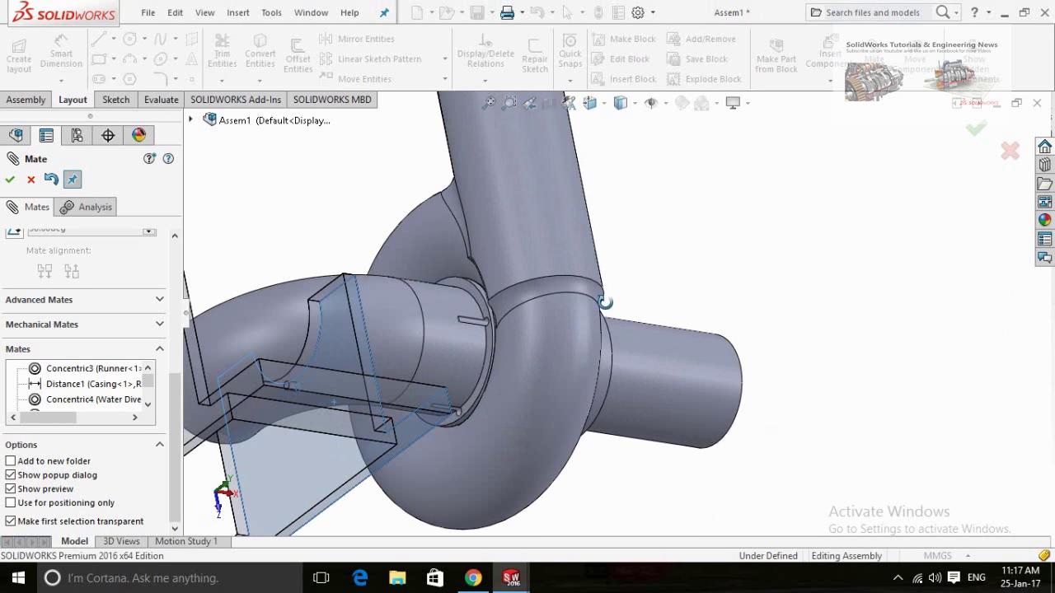
scroll(610, 305, "down", 1)
middle_click_drag(595, 290, 653, 375)
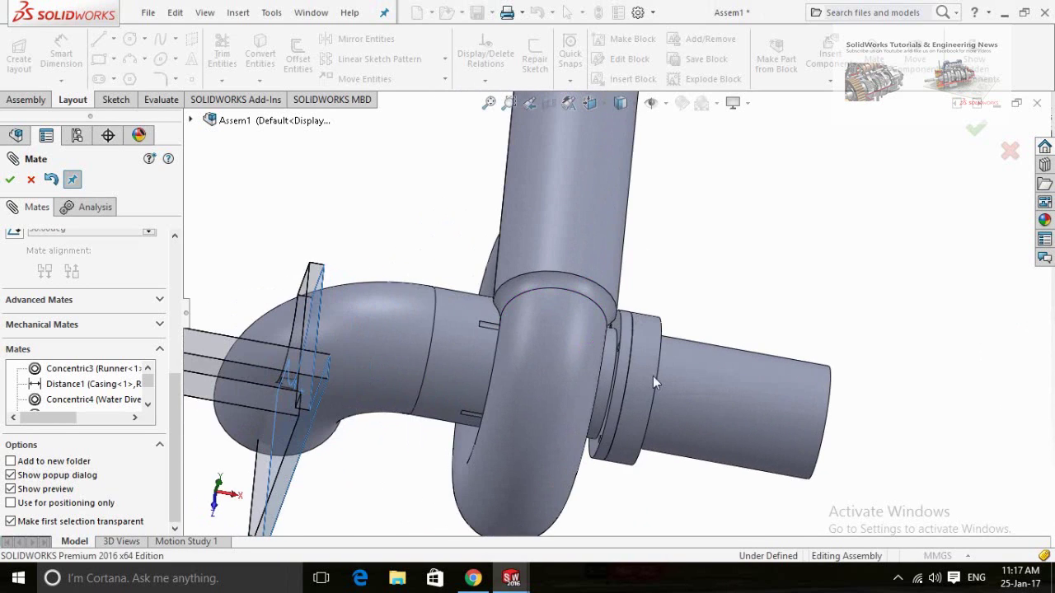
scroll(617, 335, "down", 3)
scroll(601, 334, "down", 2)
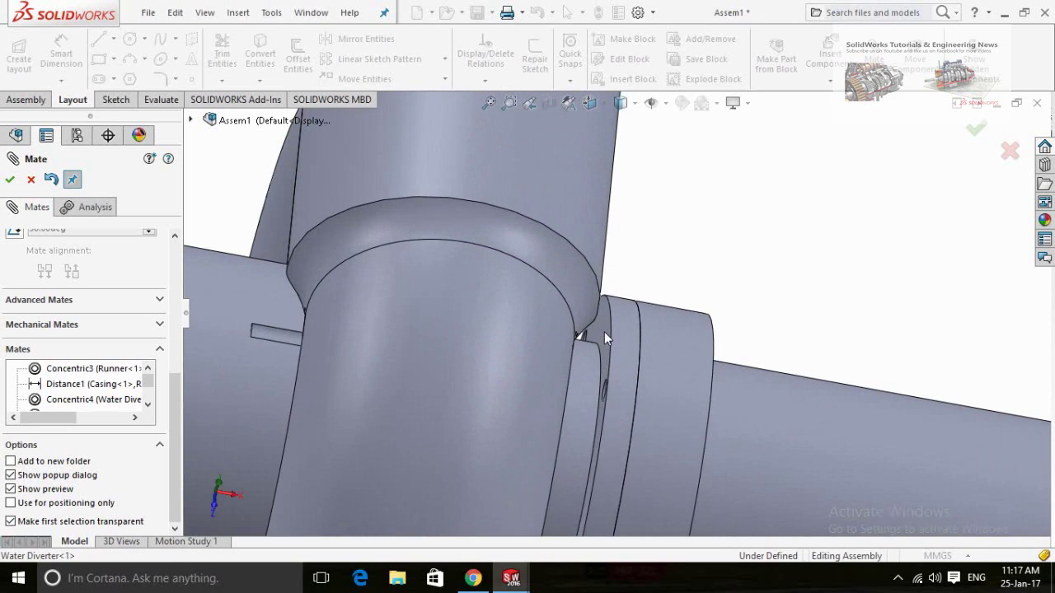
left_click(604, 332)
left_click(782, 349)
key("f")
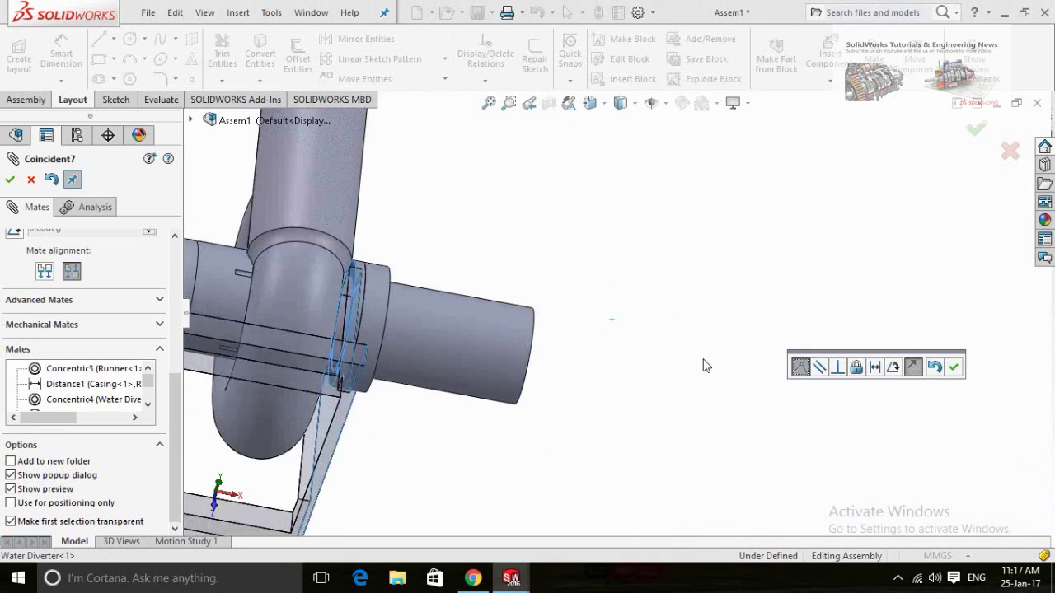
left_click(954, 369)
mouse_move(567, 425)
middle_mouse_down()
mouse_move(537, 405)
mouse_move(443, 388)
mouse_move(459, 371)
mouse_move(390, 369)
middle_mouse_up()
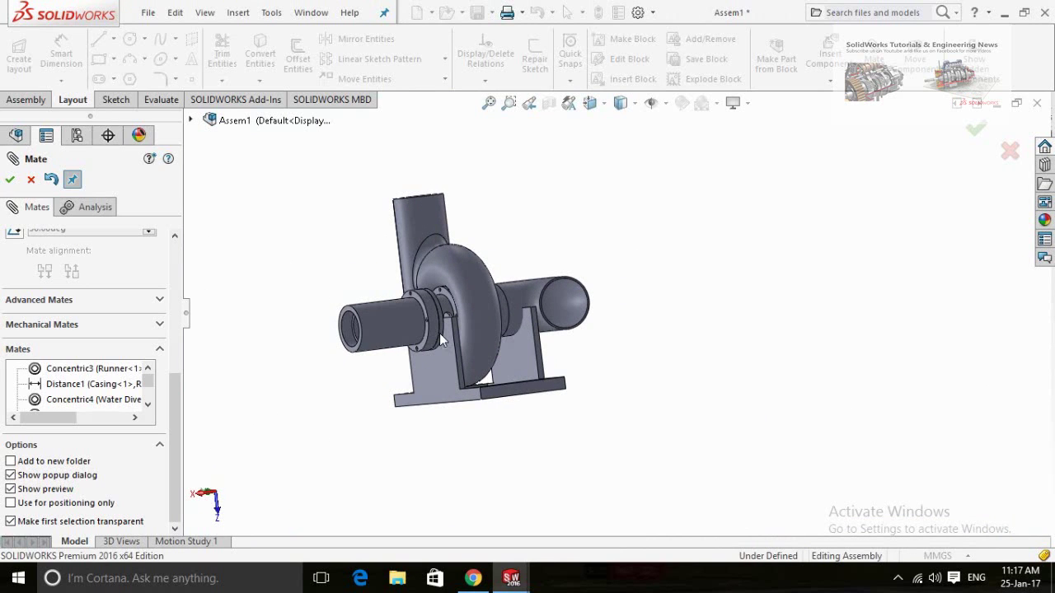
- Select the bearing housing bolt hole and the matching base hole
scroll(433, 309, "down", 2)
scroll(480, 319, "down", 3)
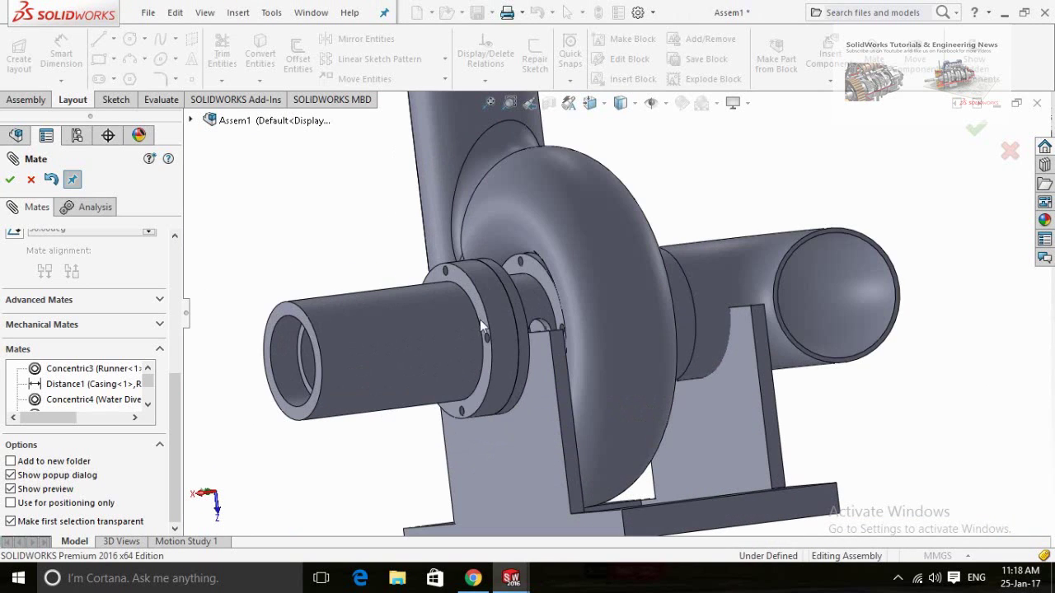
scroll(480, 331, "down", 2)
scroll(481, 331, "down", 2)
scroll(491, 328, "down", 2)
scroll(504, 333, "down", 2)
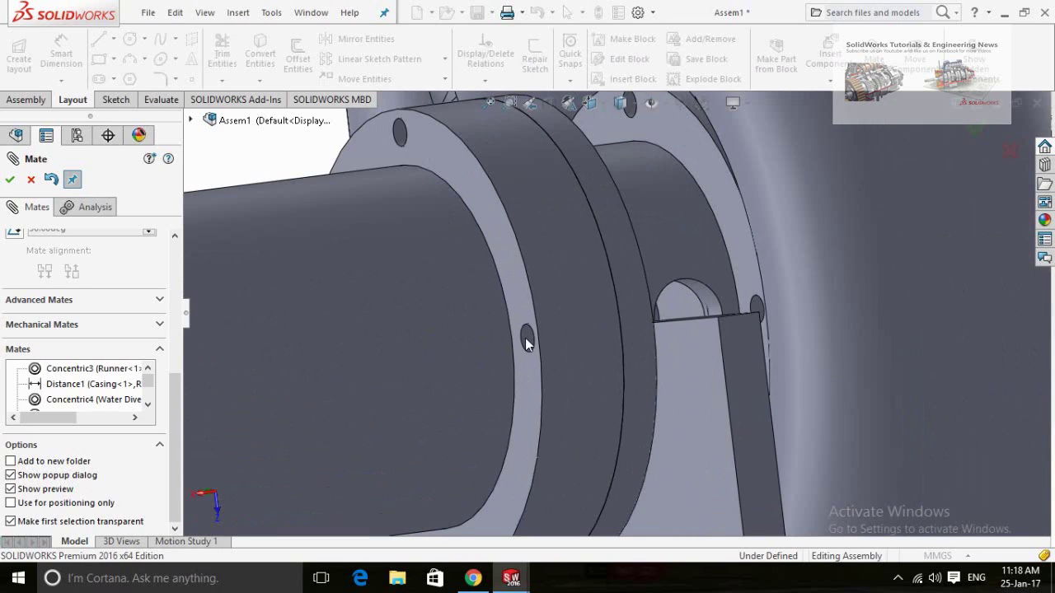
left_click(526, 338)
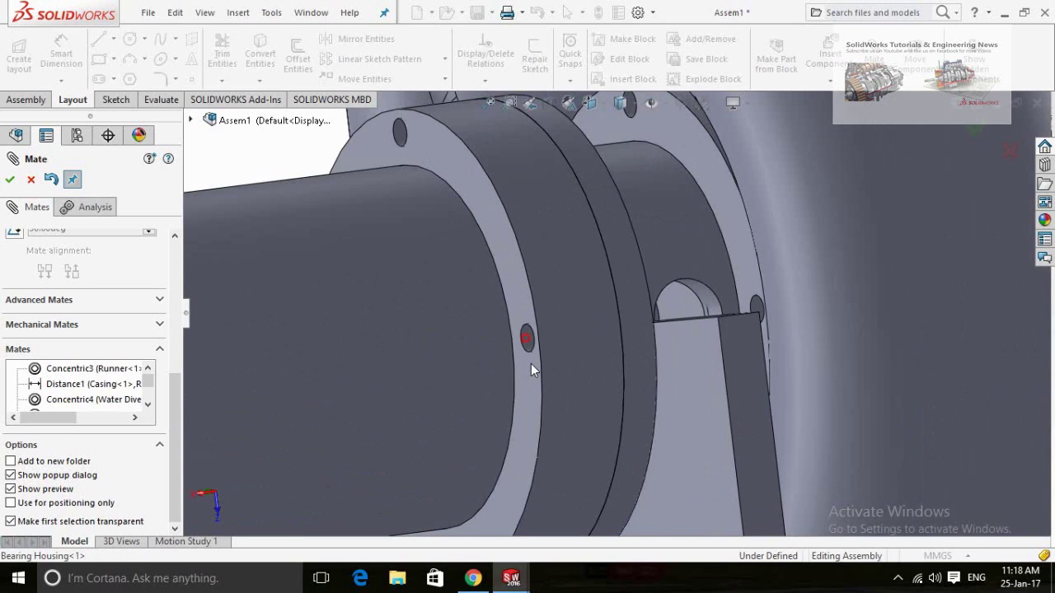
scroll(531, 363, "up", 5)
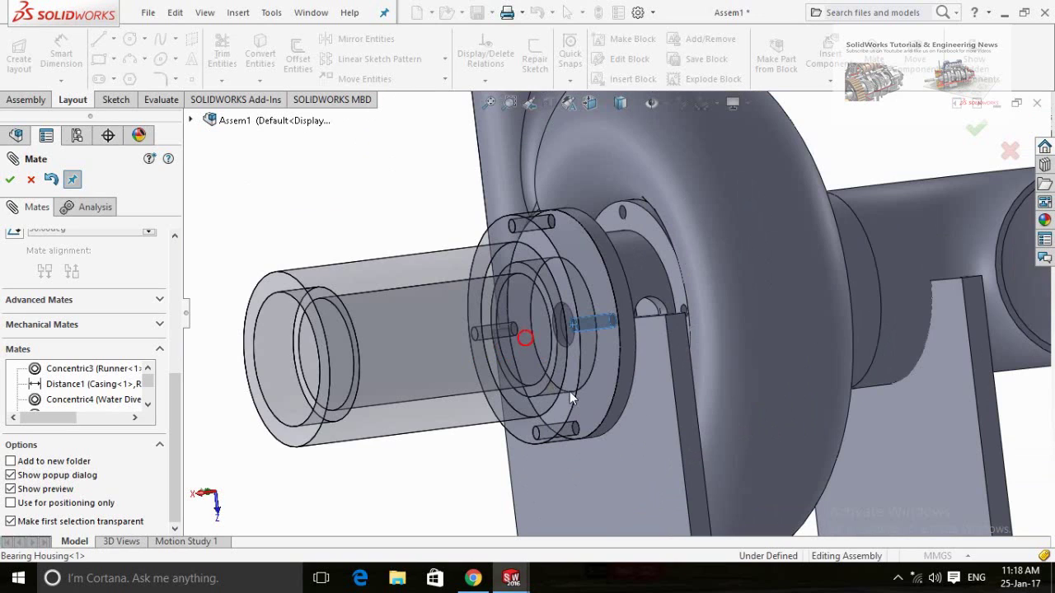
scroll(569, 391, "down", 3)
scroll(633, 381, "down", 5)
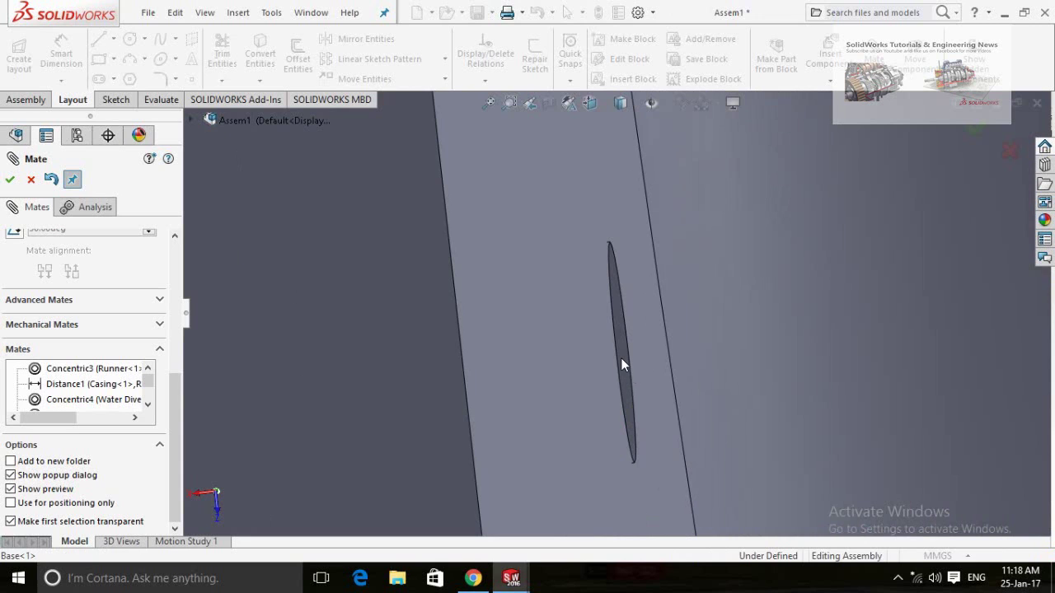
left_click(622, 361)
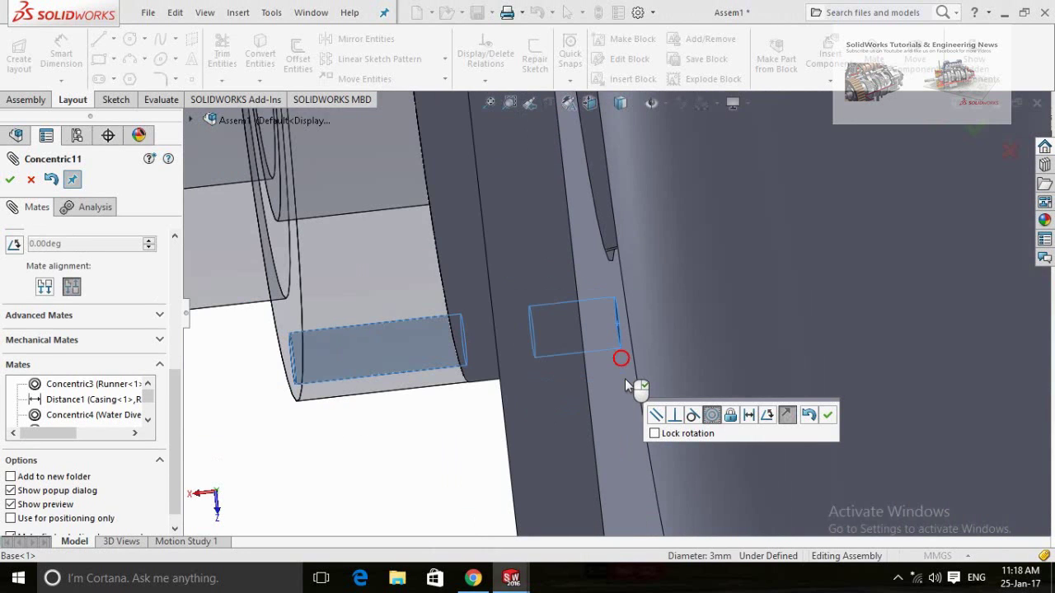
- Accept the Concentric11 mate and close the Mate PropertyManager
scroll(625, 378, "up", 5)
scroll(540, 379, "up", 2)
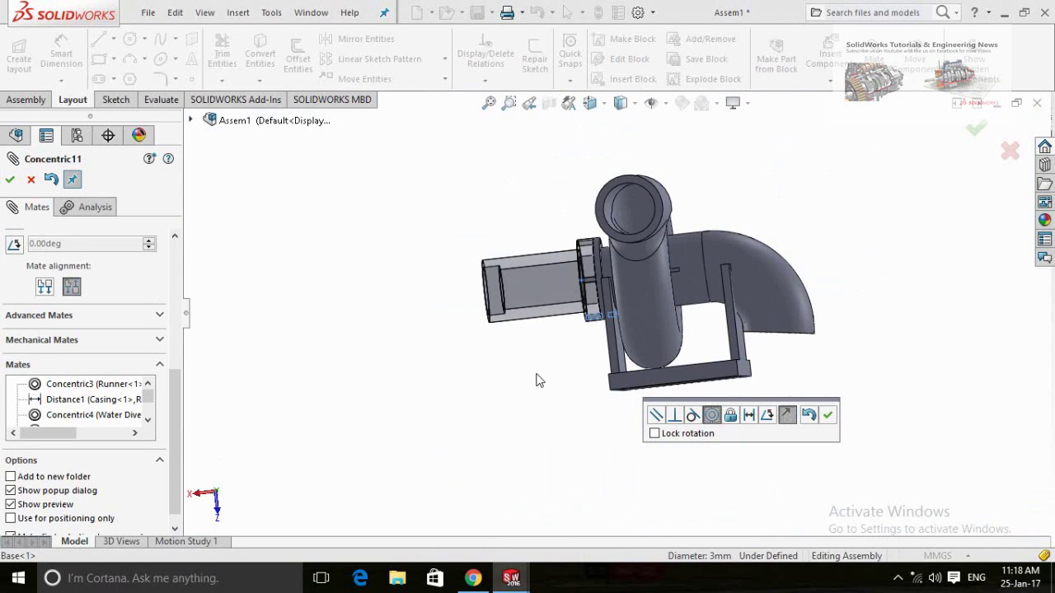
mouse_move(531, 379)
middle_mouse_down()
mouse_move(497, 393)
mouse_move(539, 396)
middle_mouse_up()
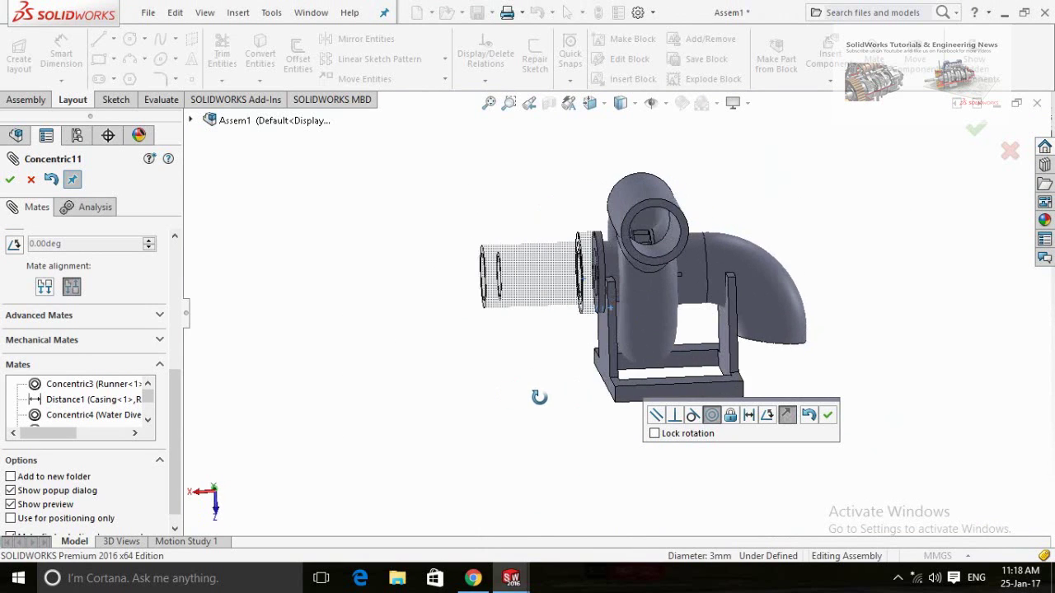
left_click(830, 421)
mouse_move(829, 418)
middle_mouse_down()
mouse_move(789, 431)
mouse_move(794, 400)
mouse_move(772, 380)
mouse_move(784, 388)
mouse_move(769, 429)
mouse_move(782, 415)
mouse_move(805, 415)
mouse_move(770, 440)
middle_mouse_up()
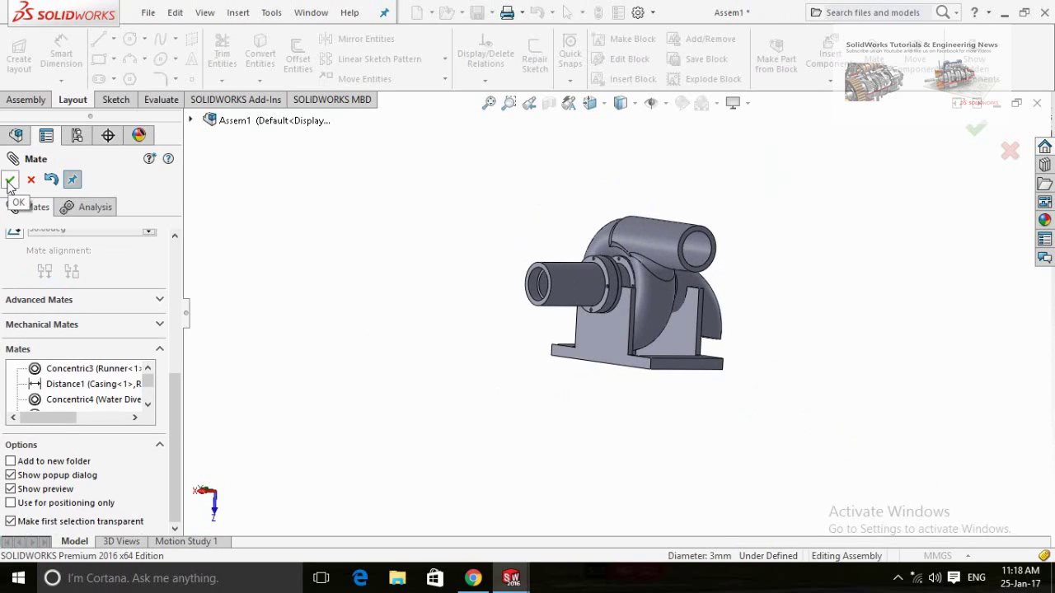
left_click(10, 181)
left_click(10, 181)
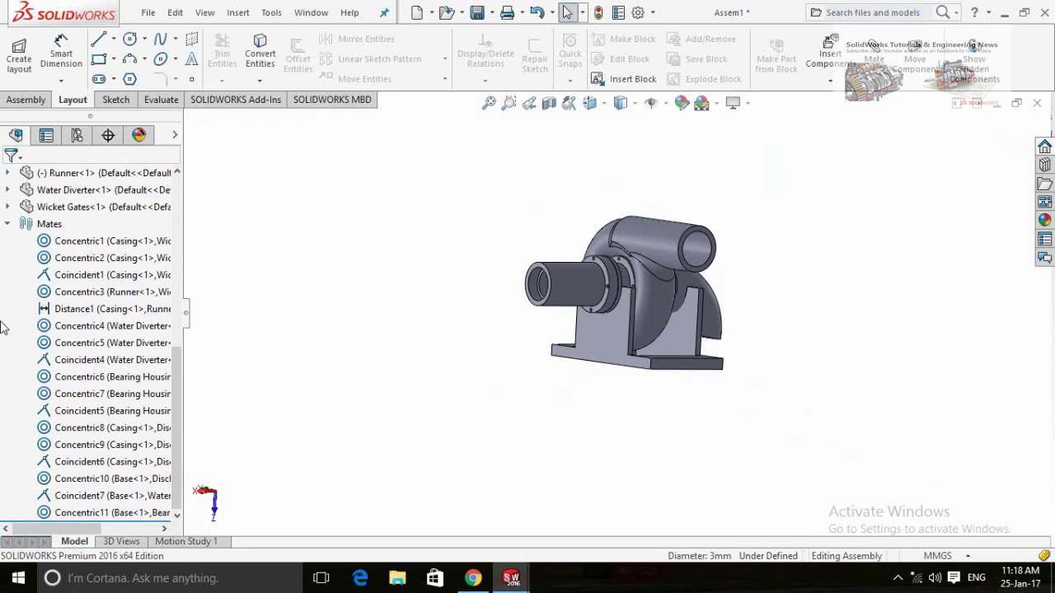
- Open the Coincident7 base-to-water-diverter mate for editing via Edit Feature
left_click(67, 496)
right_click(67, 496)
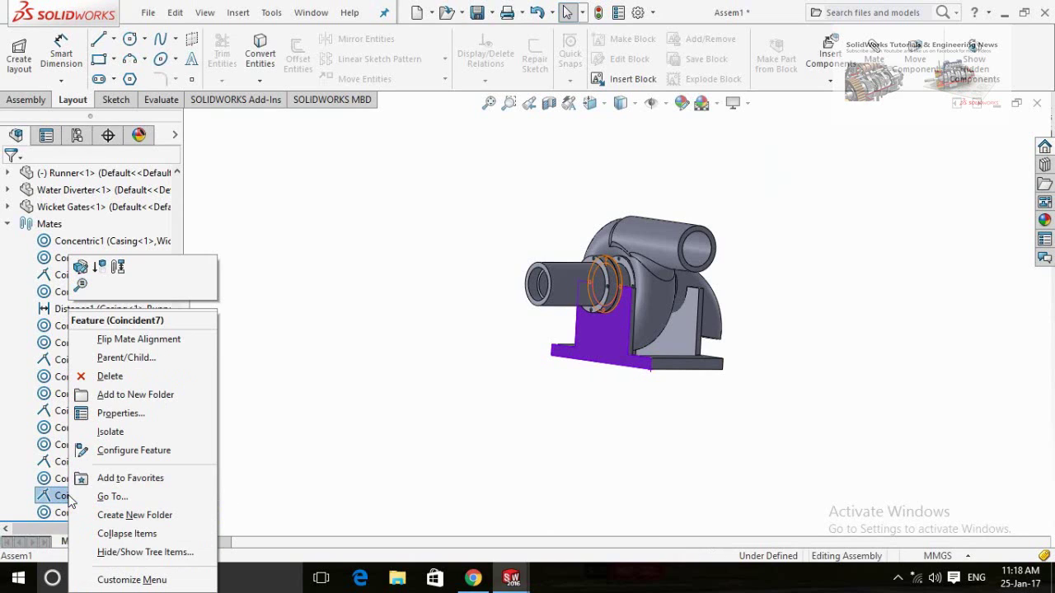
left_click(5, 488)
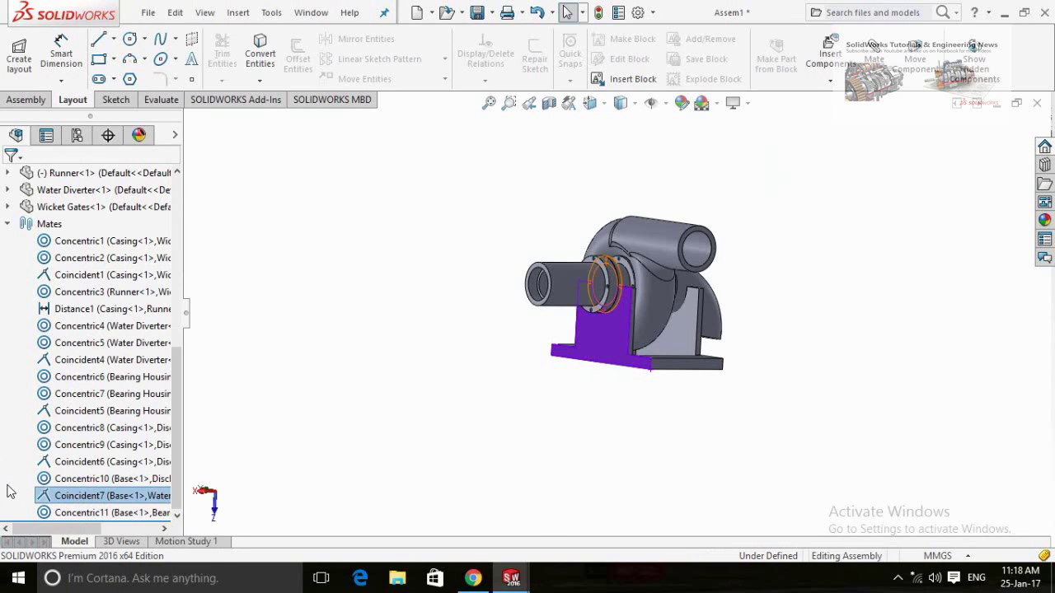
right_click(51, 496)
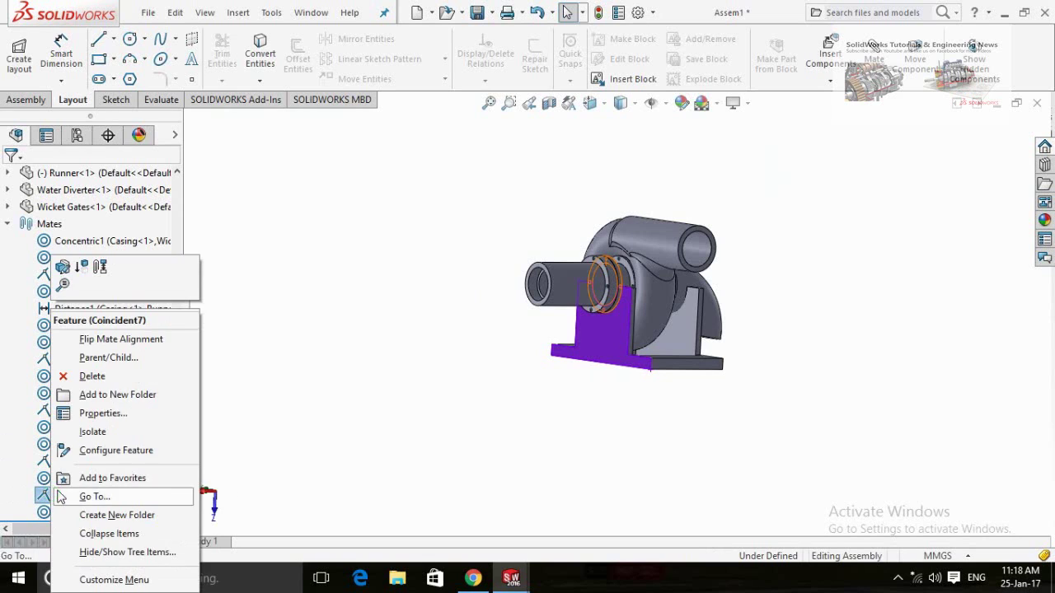
left_click(62, 269)
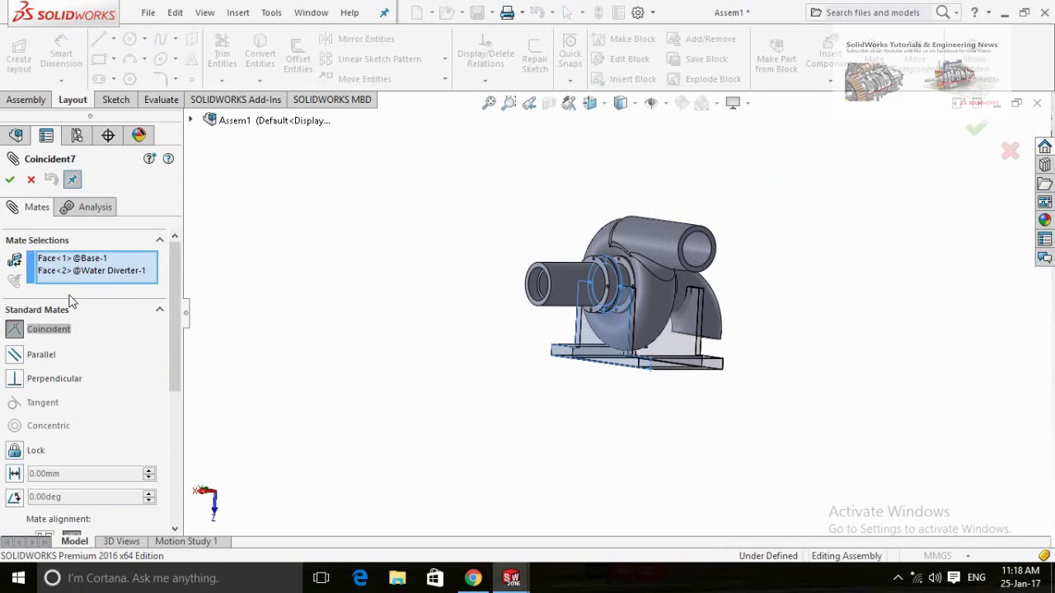
- Replace the water diverter face in Coincident7 with a bearing housing face, flipping alignment
left_click(83, 259)
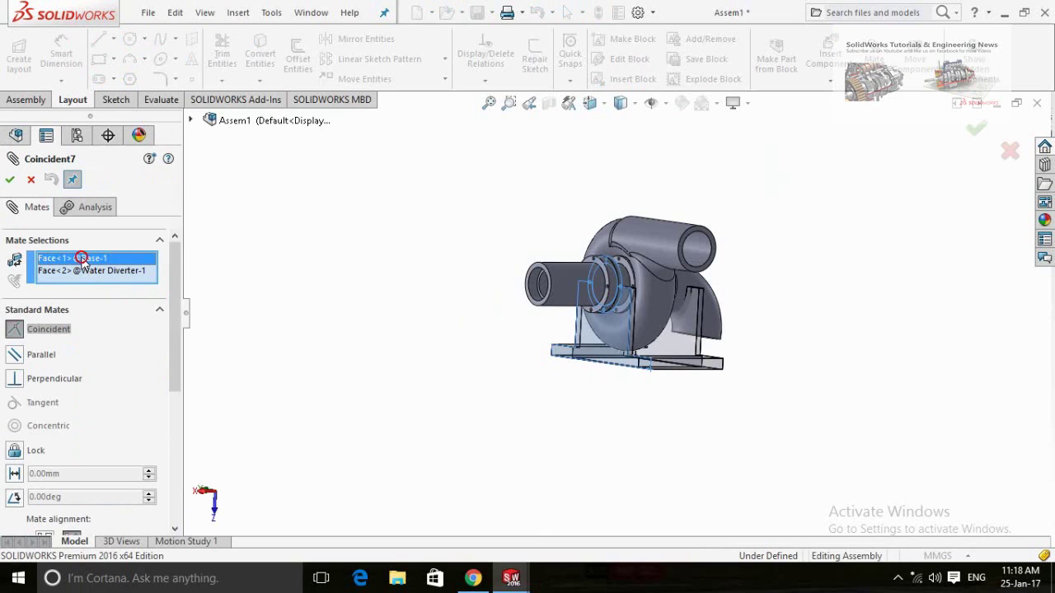
left_click(83, 271)
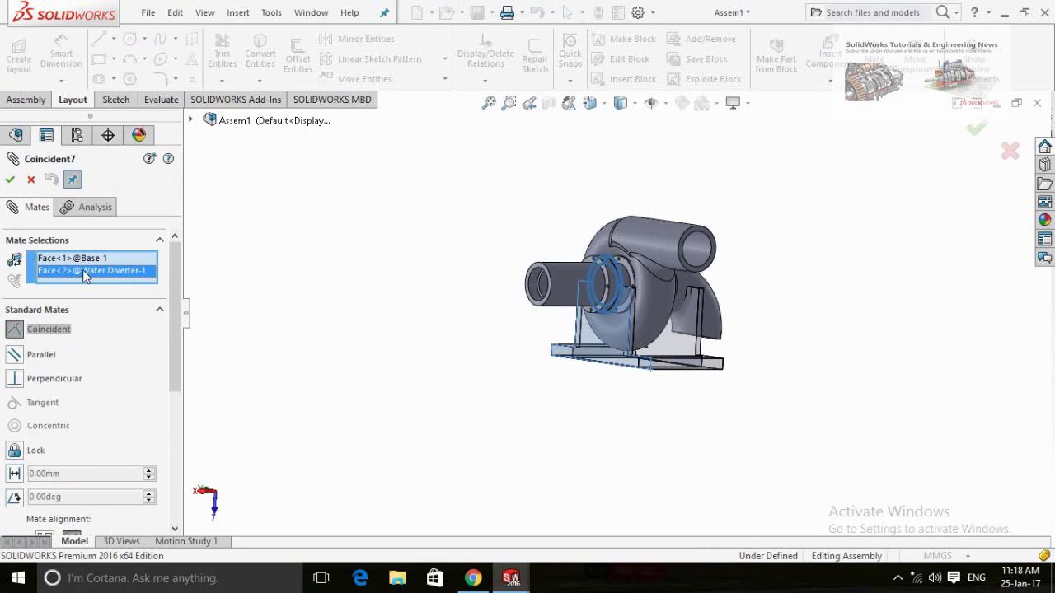
right_click(82, 270)
left_click(110, 300)
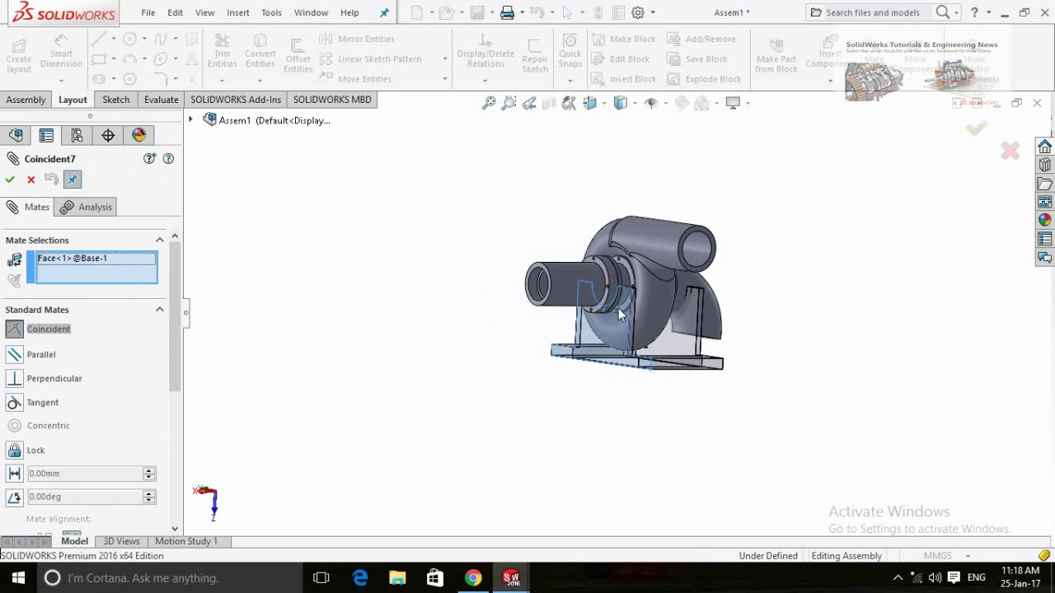
scroll(616, 307, "down", 2)
scroll(581, 227, "down", 2)
scroll(581, 227, "down", 2)
scroll(581, 228, "down", 3)
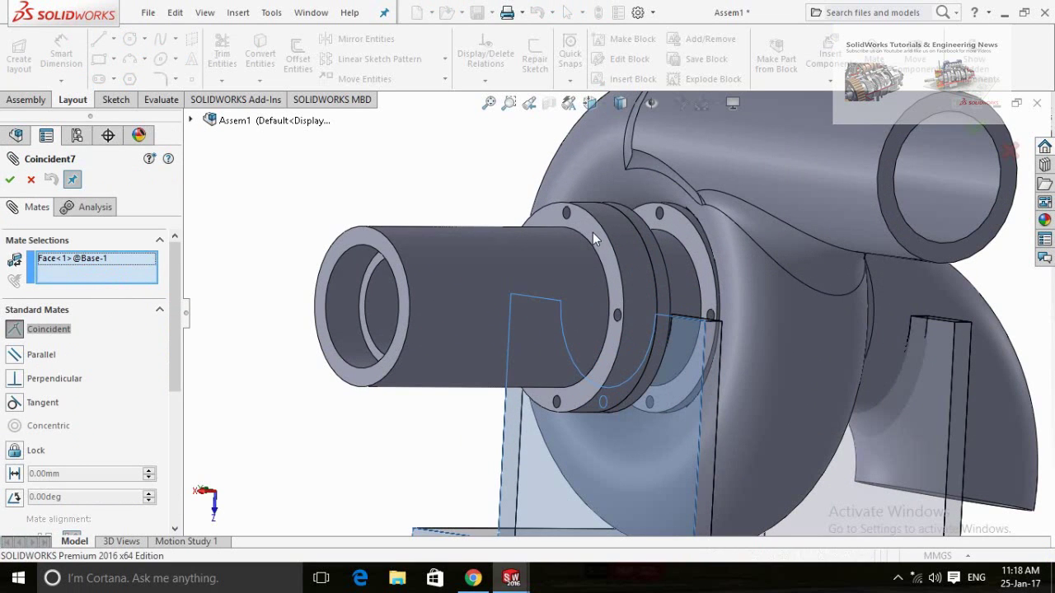
left_click(592, 232)
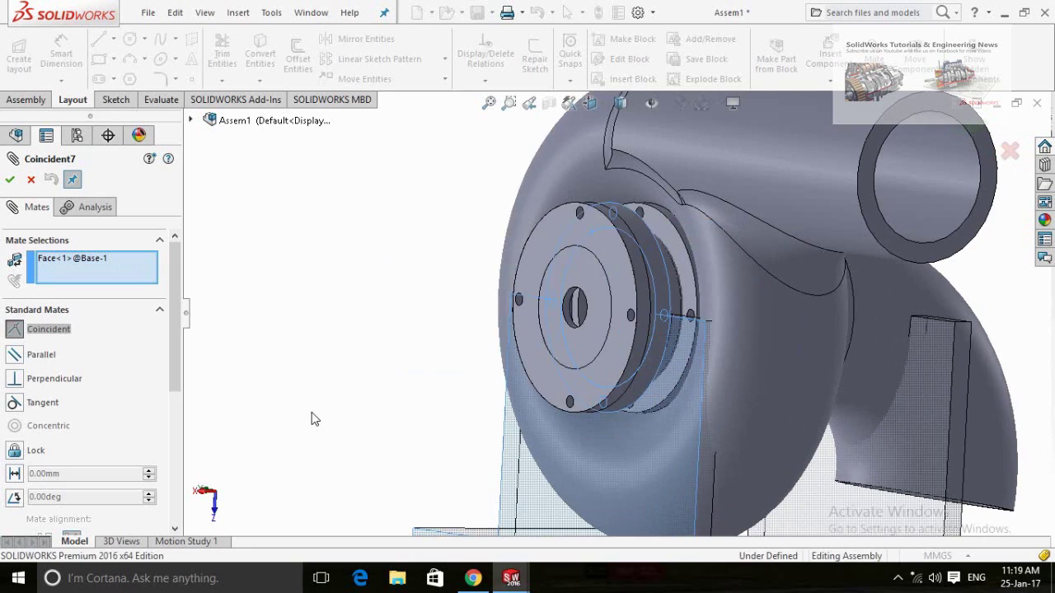
left_click(402, 314)
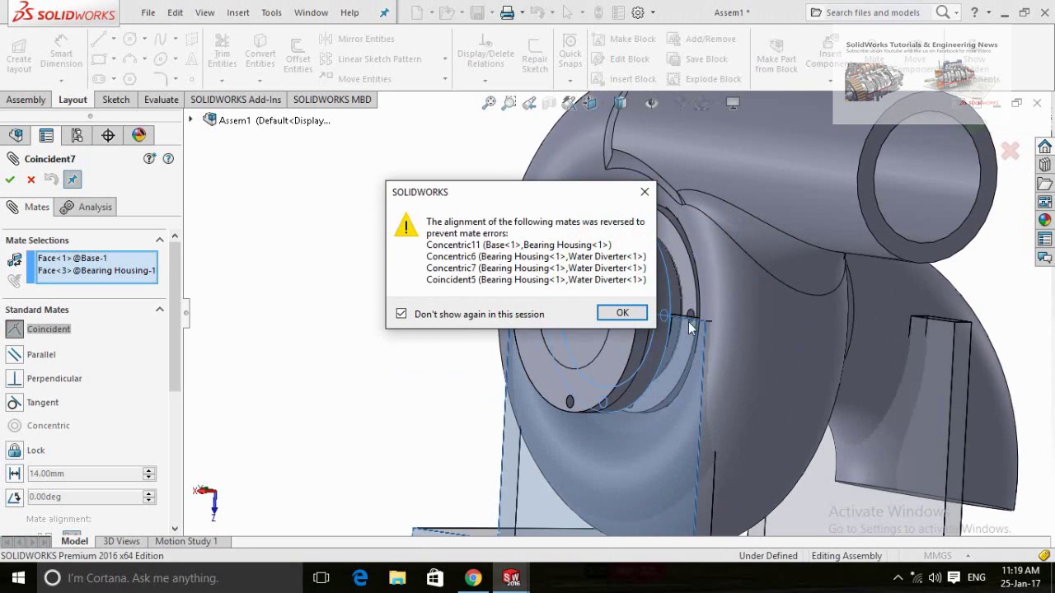
left_click(633, 315)
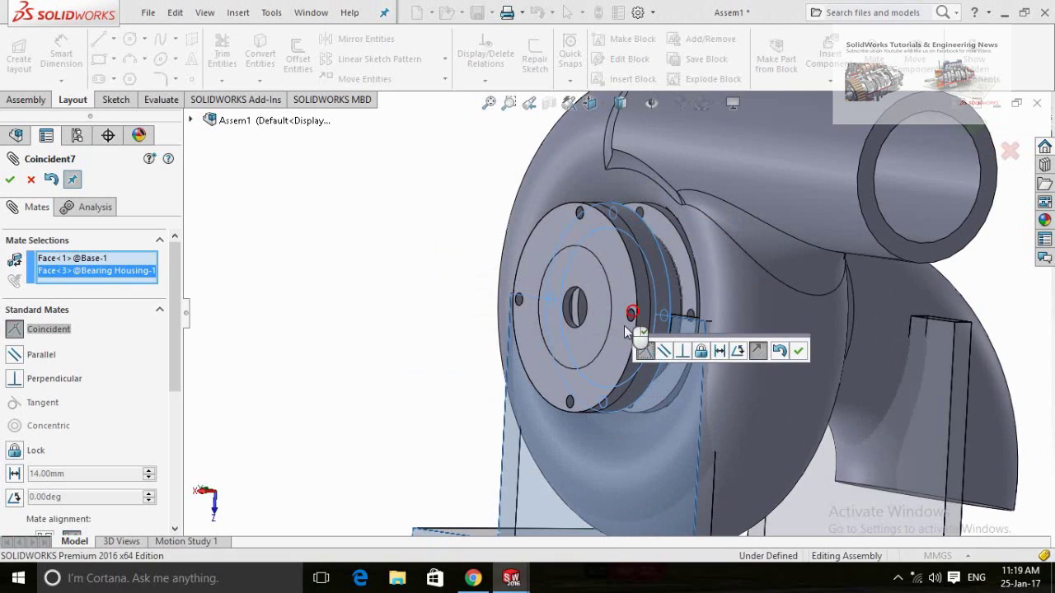
left_click(757, 352)
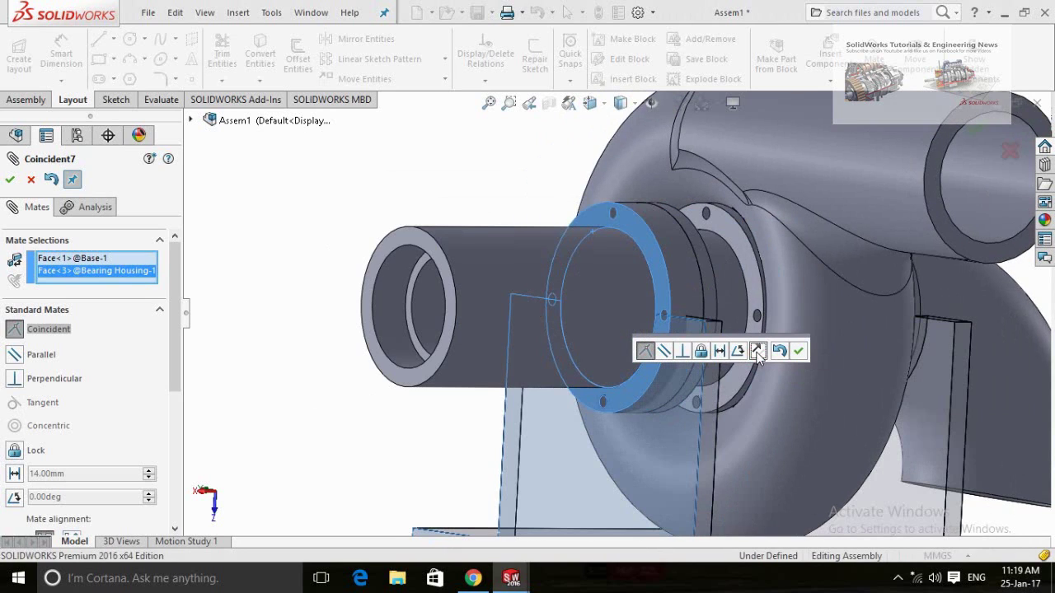
mouse_move(757, 352)
middle_mouse_down()
mouse_move(458, 382)
mouse_move(450, 371)
middle_mouse_up()
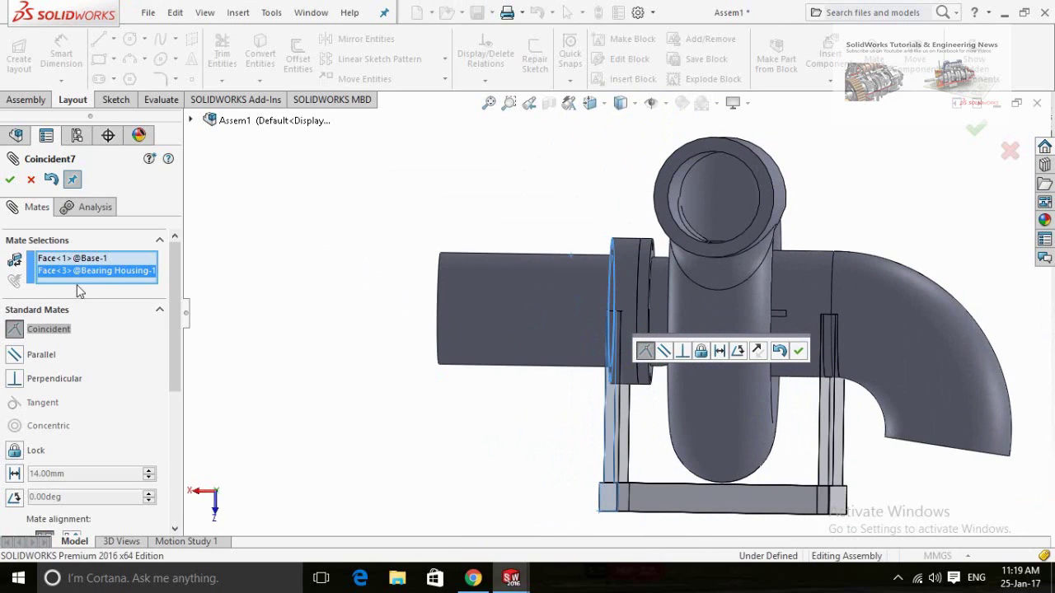
- Swap in a different base face, flip alignment, and add the updated Coincident7 mate
right_click(95, 262)
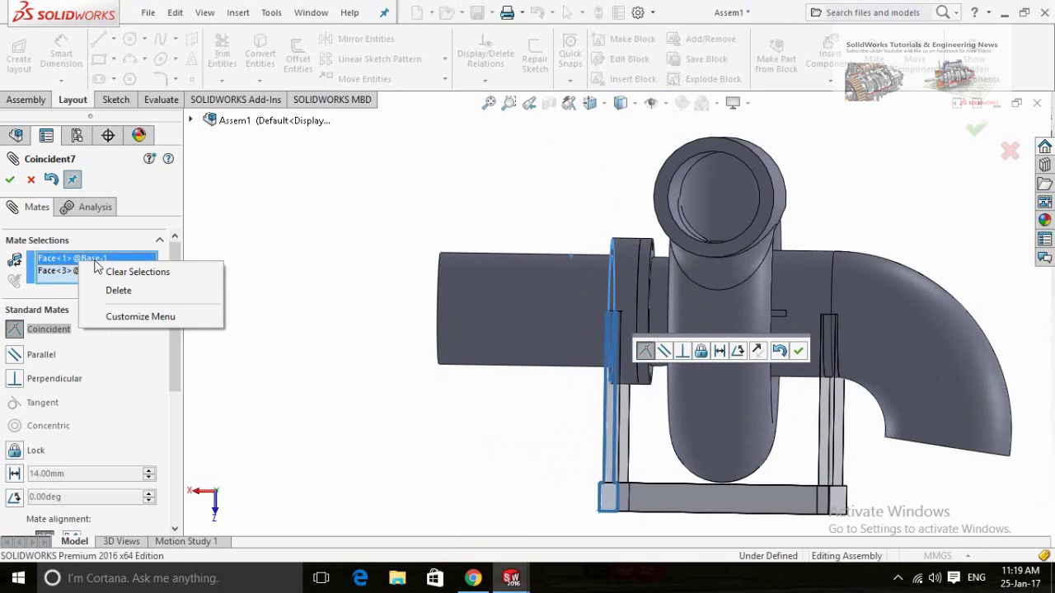
left_click(119, 291)
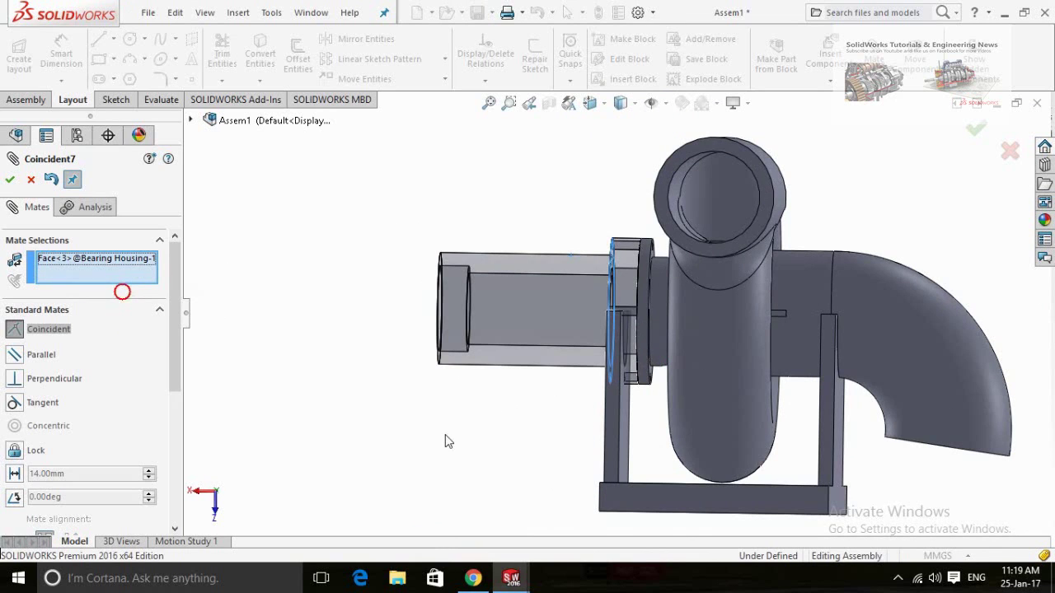
middle_click_drag(445, 441, 639, 426)
left_click(640, 426)
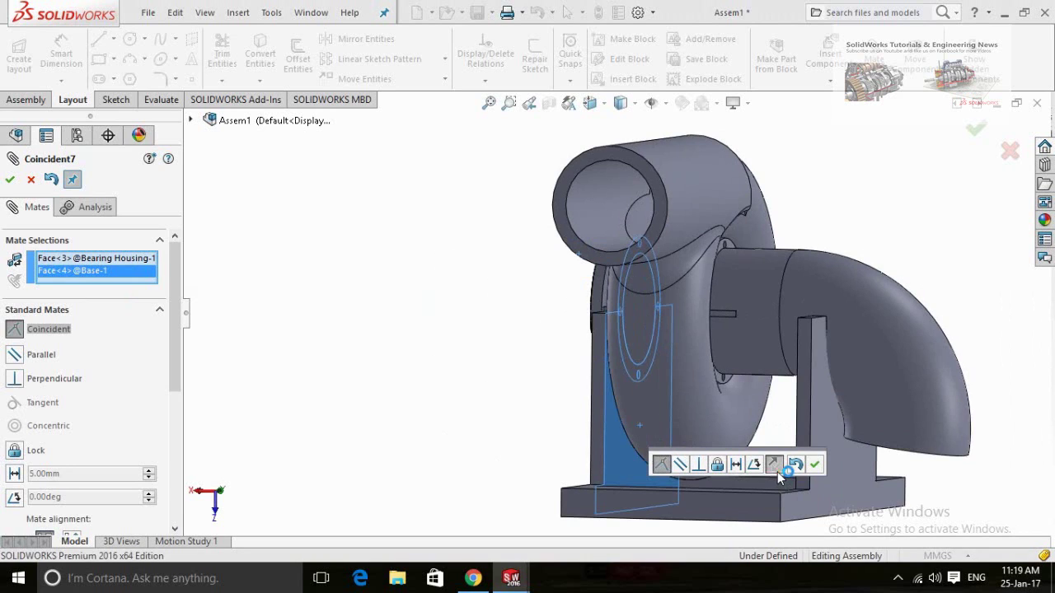
left_click(777, 472)
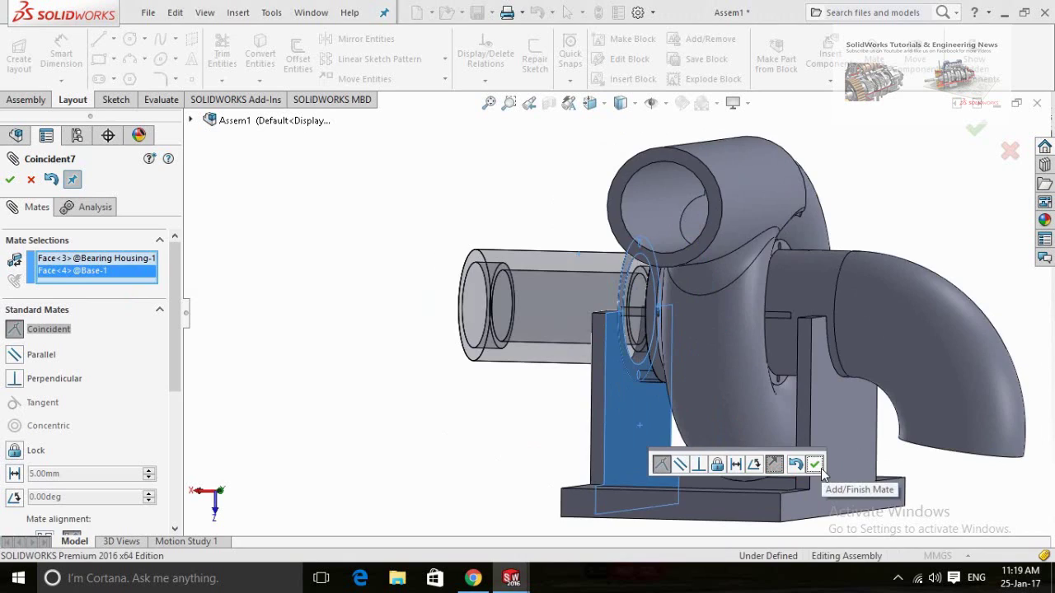
left_click(814, 464)
middle_click_drag(480, 442, 395, 429)
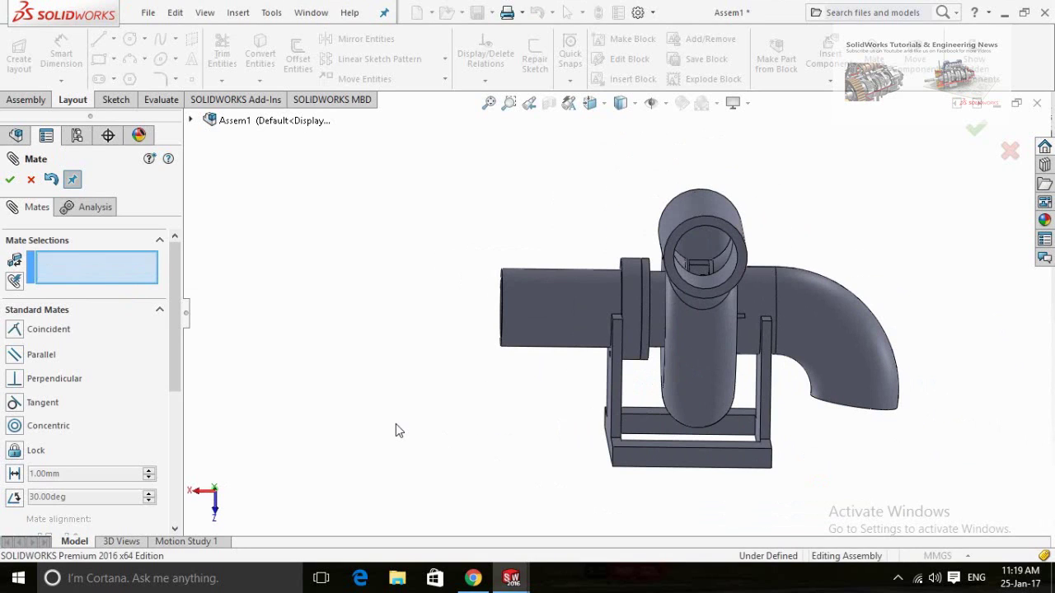
- Colour the whole Base component green through its Appearances options
key("Escape")
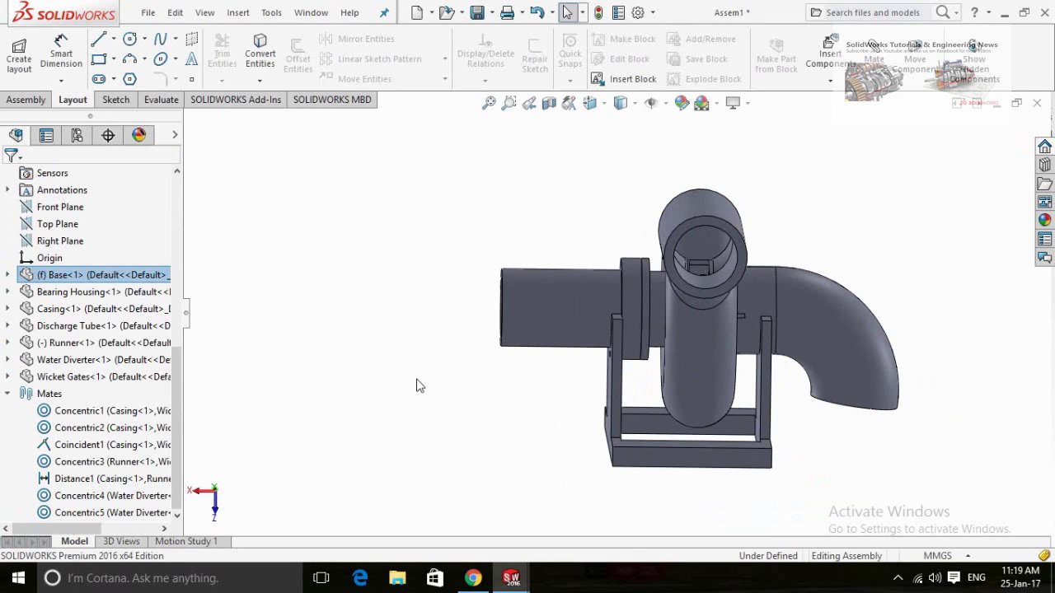
scroll(418, 382, "up", 3)
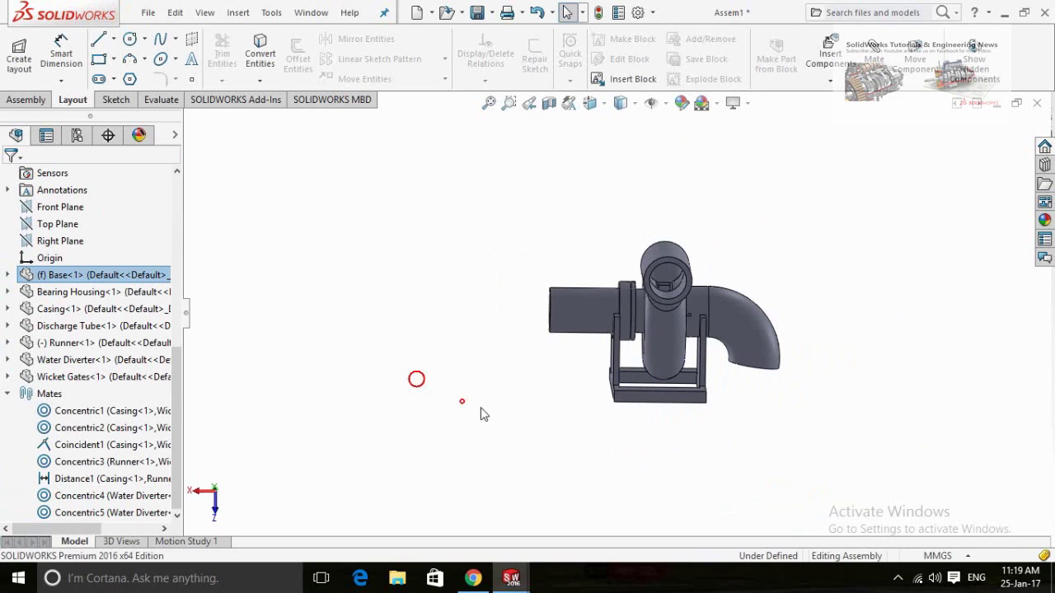
middle_click_drag(484, 415, 539, 495)
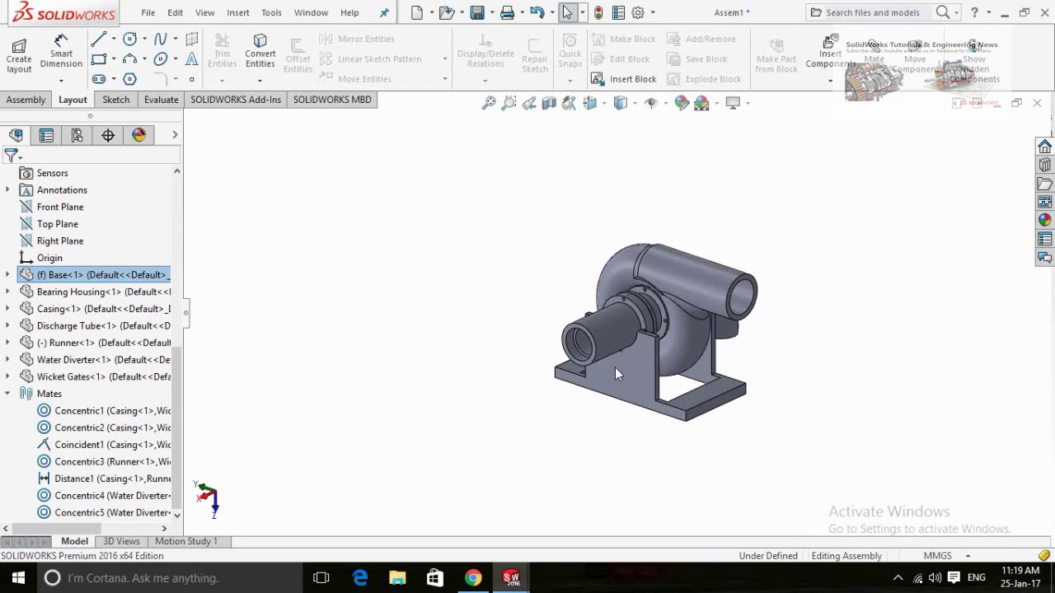
left_click(636, 384)
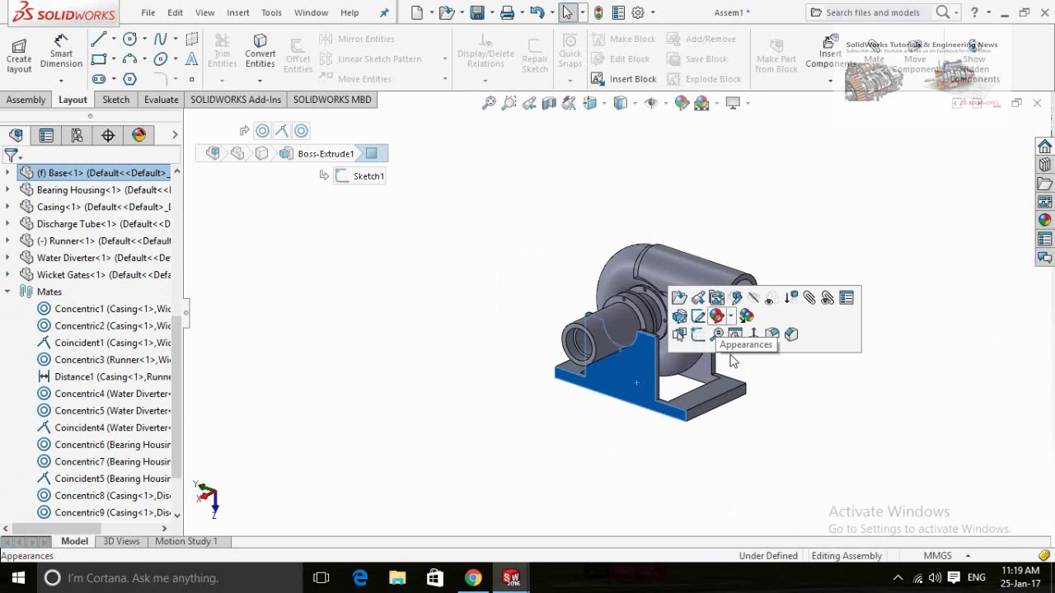
left_click(730, 316)
left_click(743, 353)
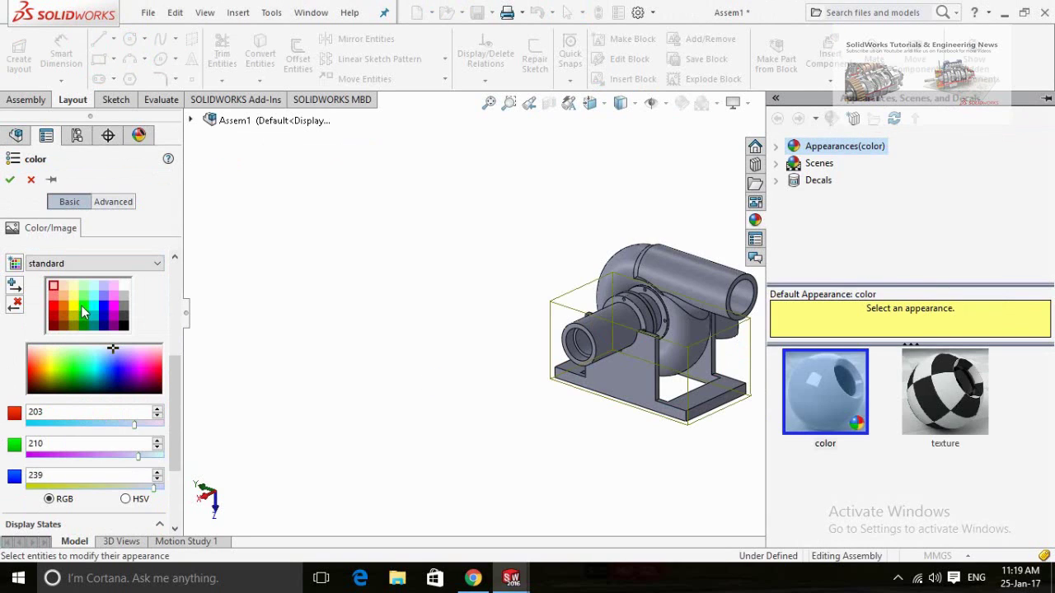
left_click(82, 312)
left_click(10, 178)
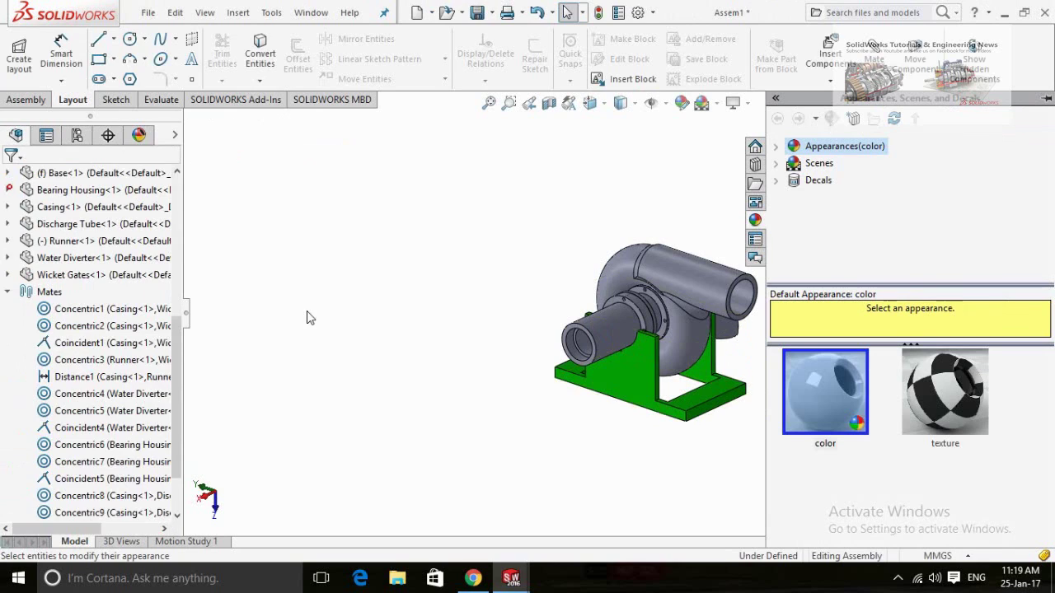
left_click(380, 331)
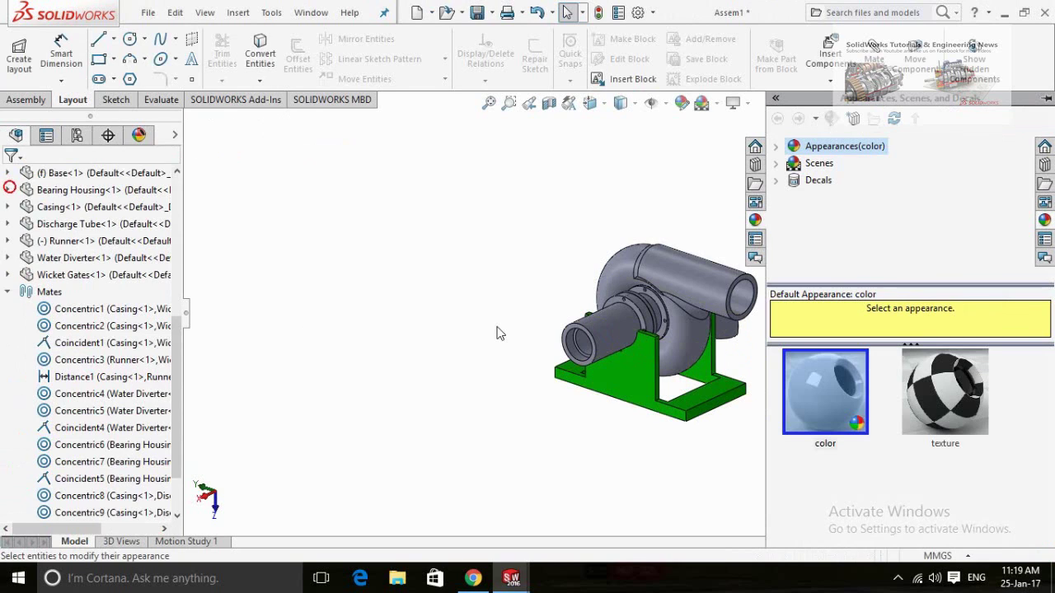
- Colour the Casing-1 component teal
left_click(683, 273)
left_click(768, 206)
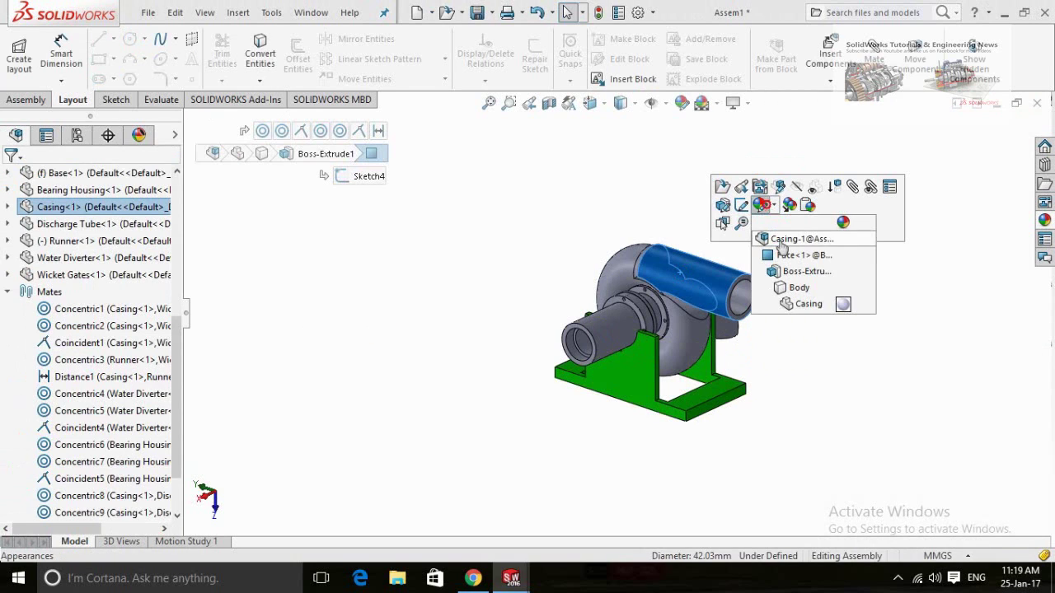
left_click(779, 239)
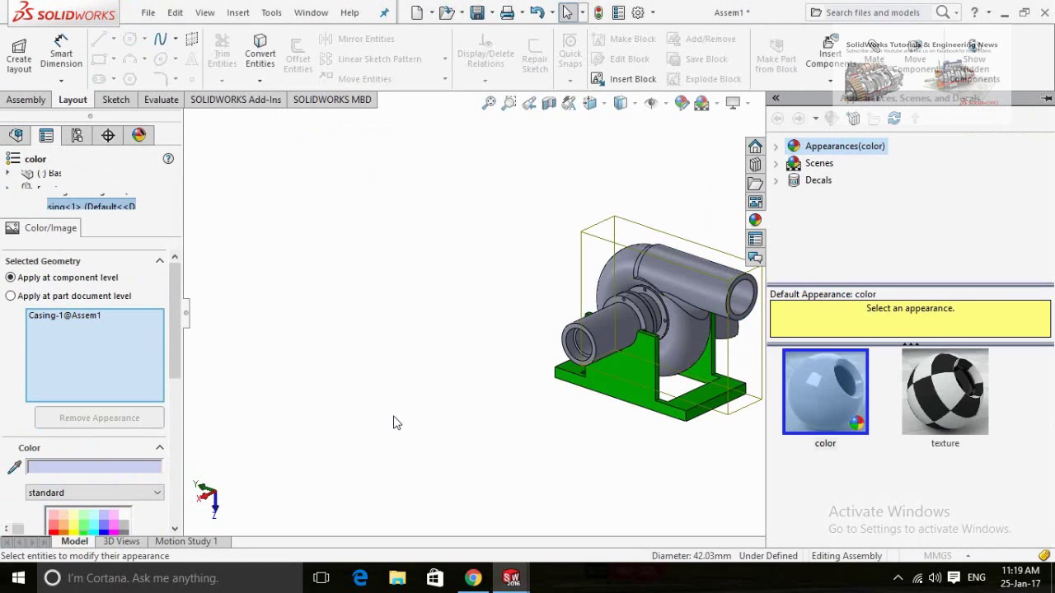
scroll(4, 464, "down", 3)
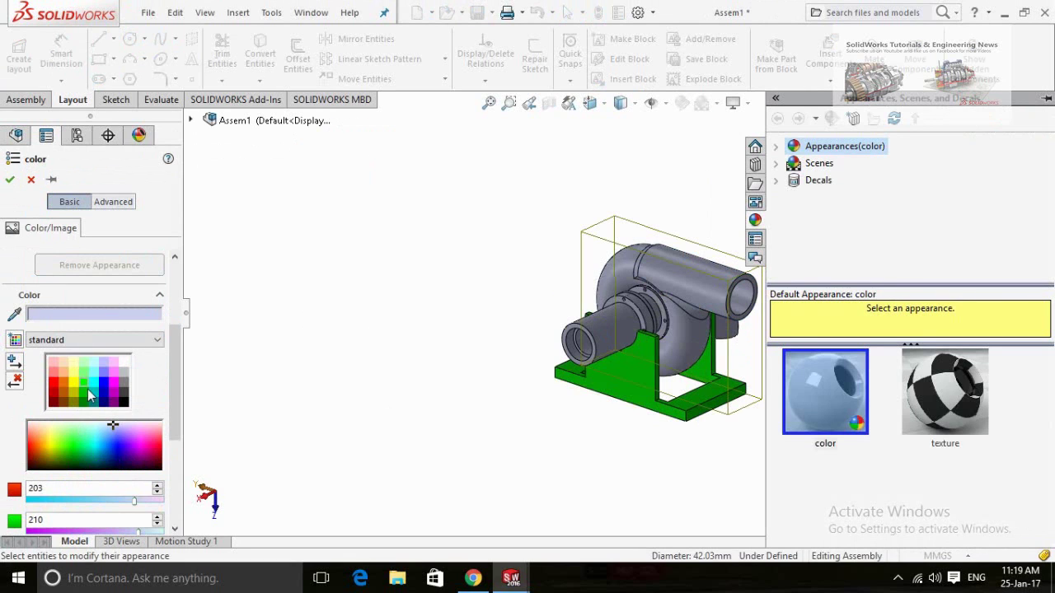
left_click(98, 384)
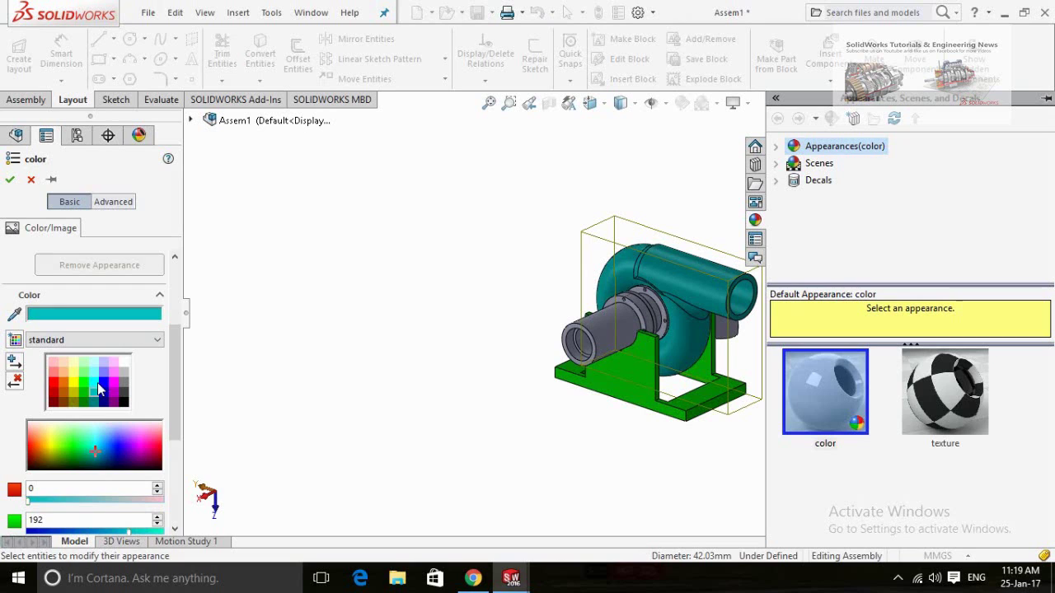
left_click(9, 179)
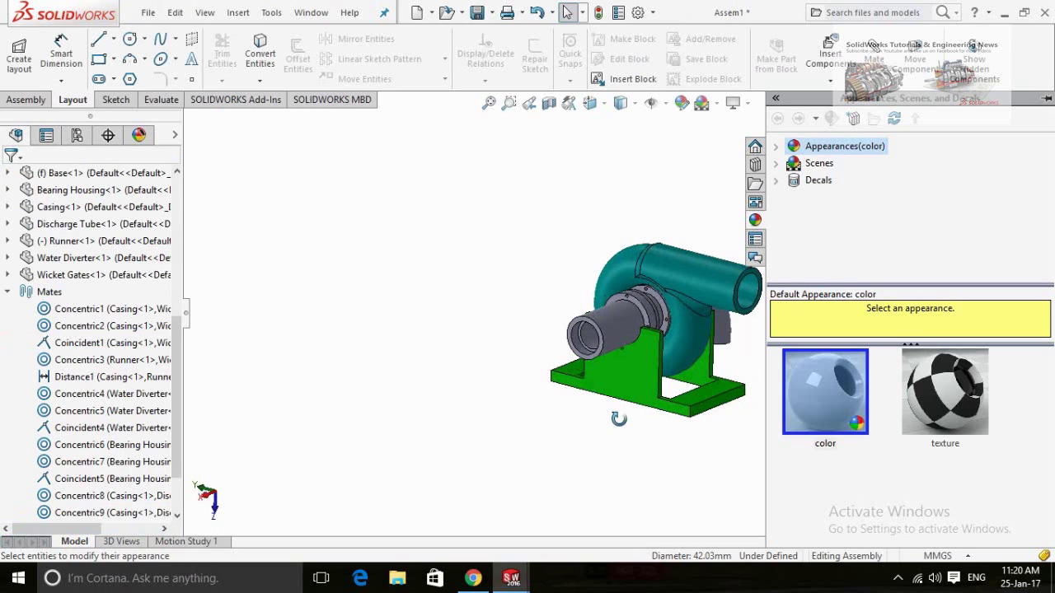
- Colour the whole discharge tube component bright yellow
middle_click_drag(619, 418, 600, 432)
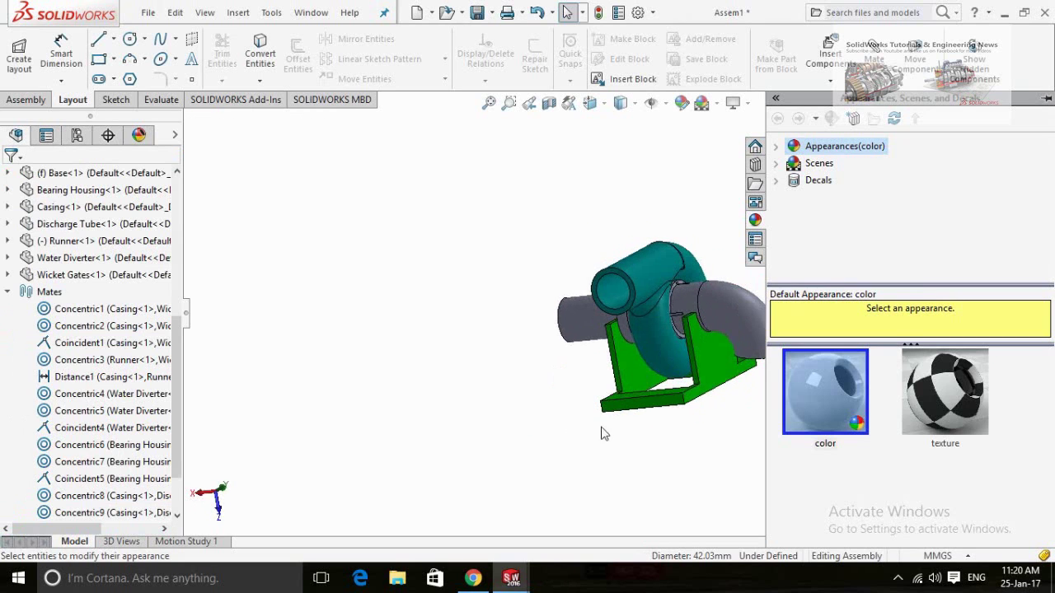
left_click(735, 310)
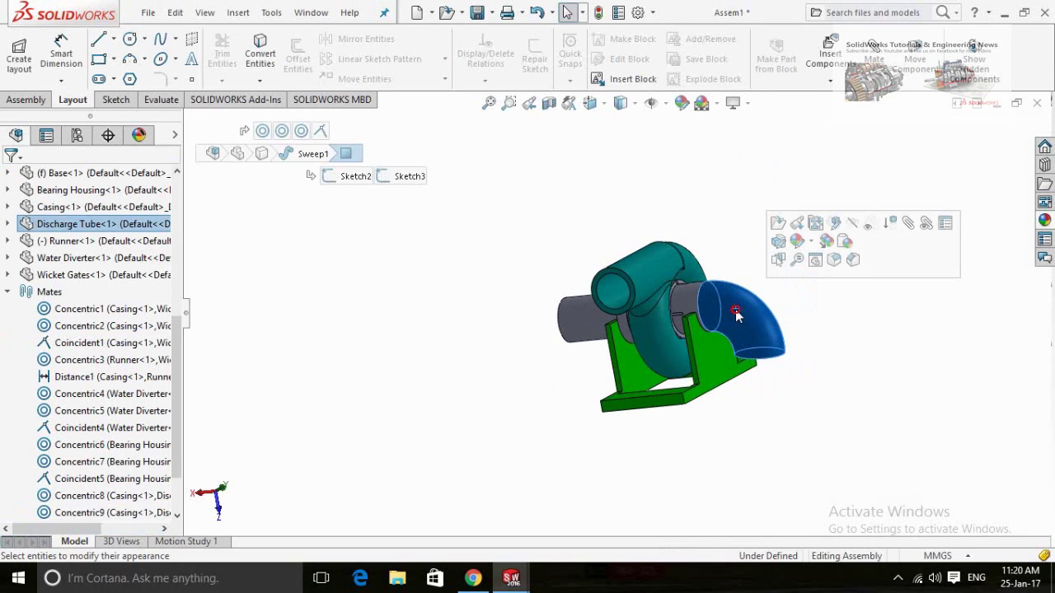
left_click(803, 240)
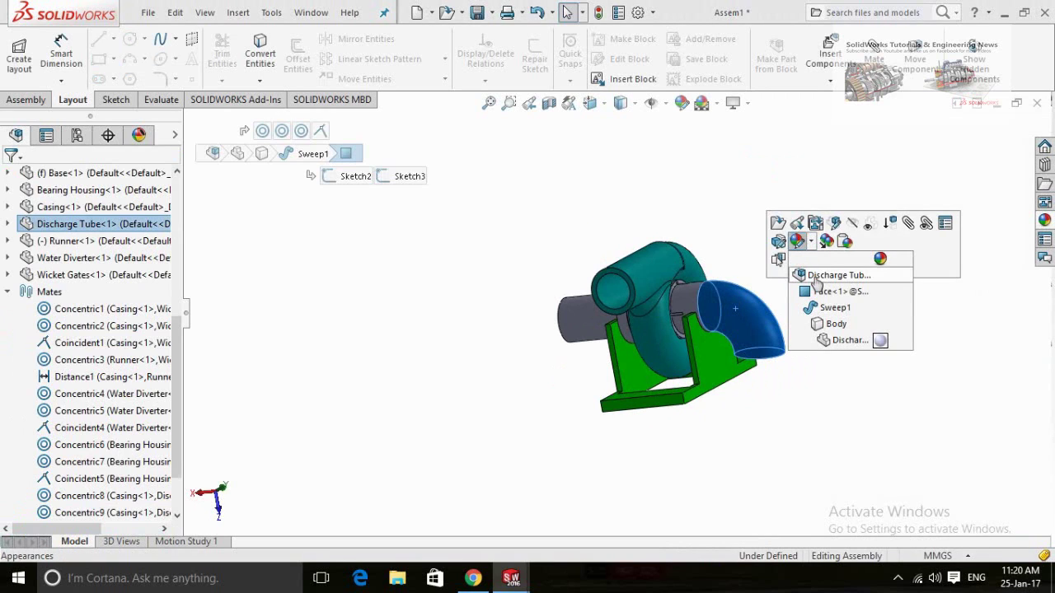
left_click(816, 277)
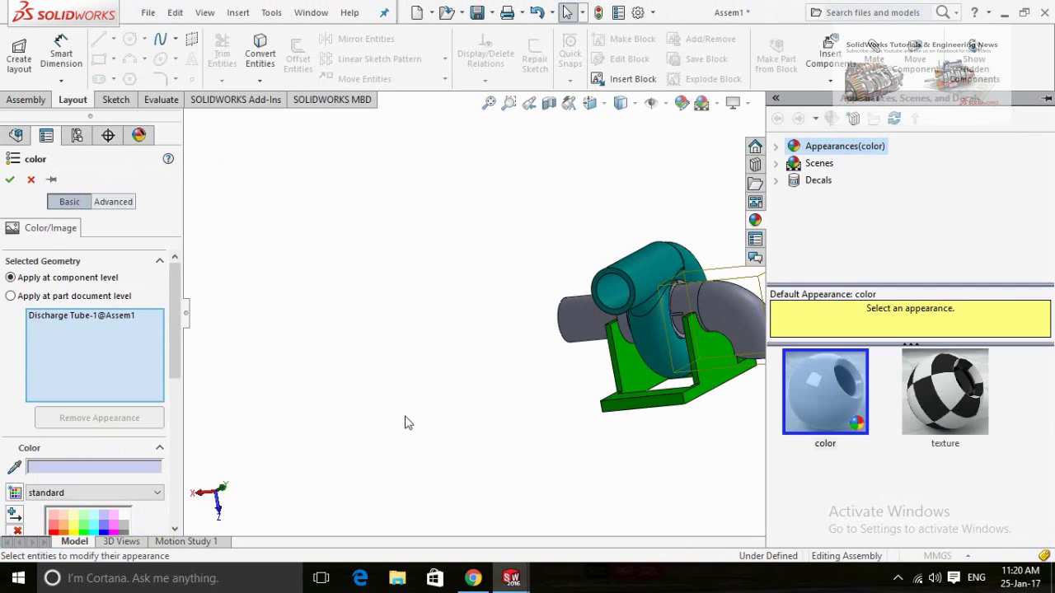
scroll(124, 461, "down", 3)
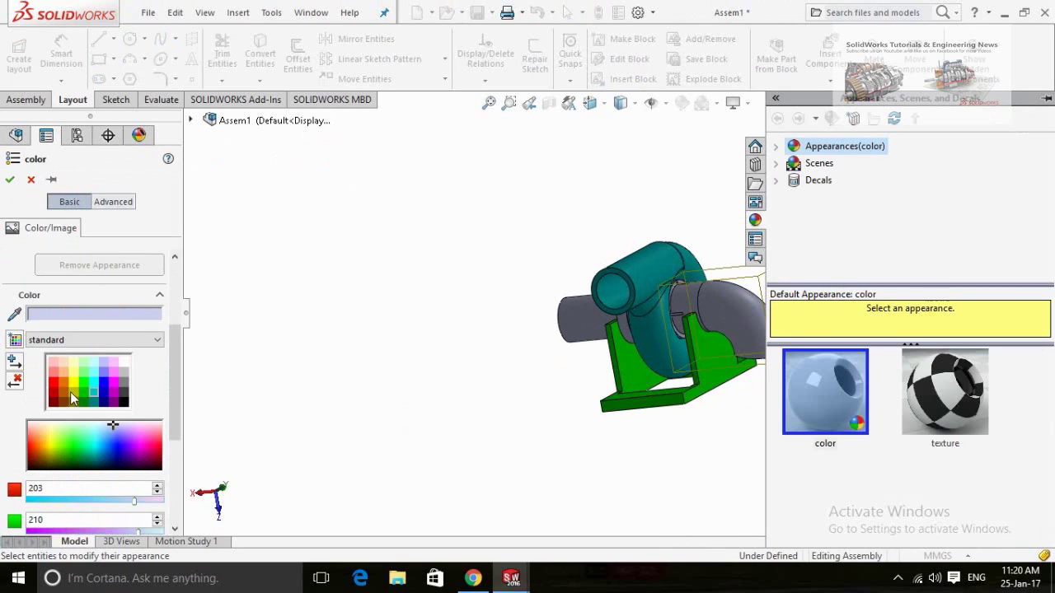
left_click(70, 392)
left_click(72, 384)
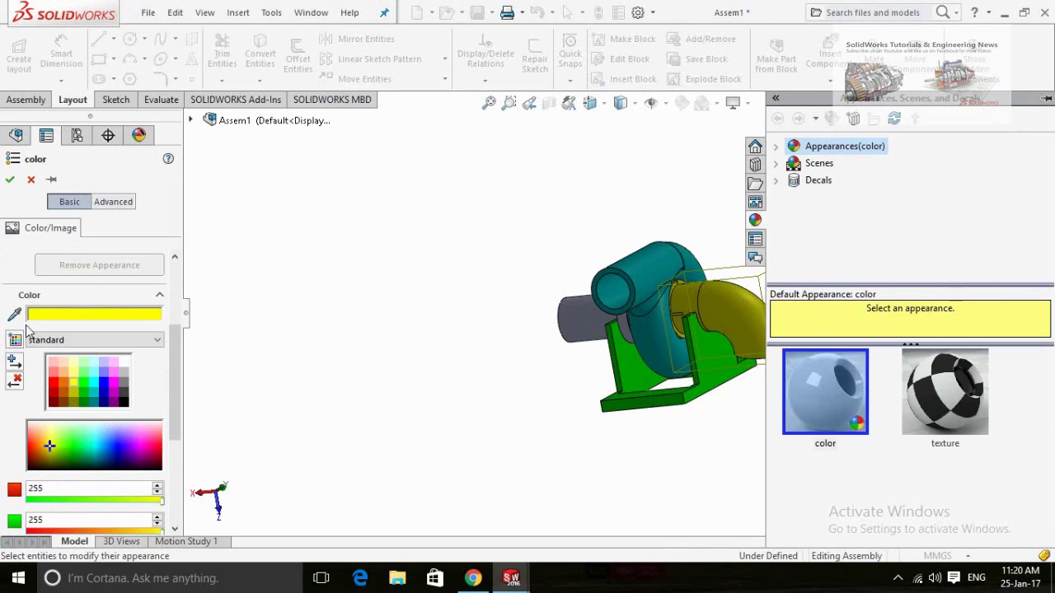
left_click(10, 178)
middle_click_drag(544, 397, 582, 365)
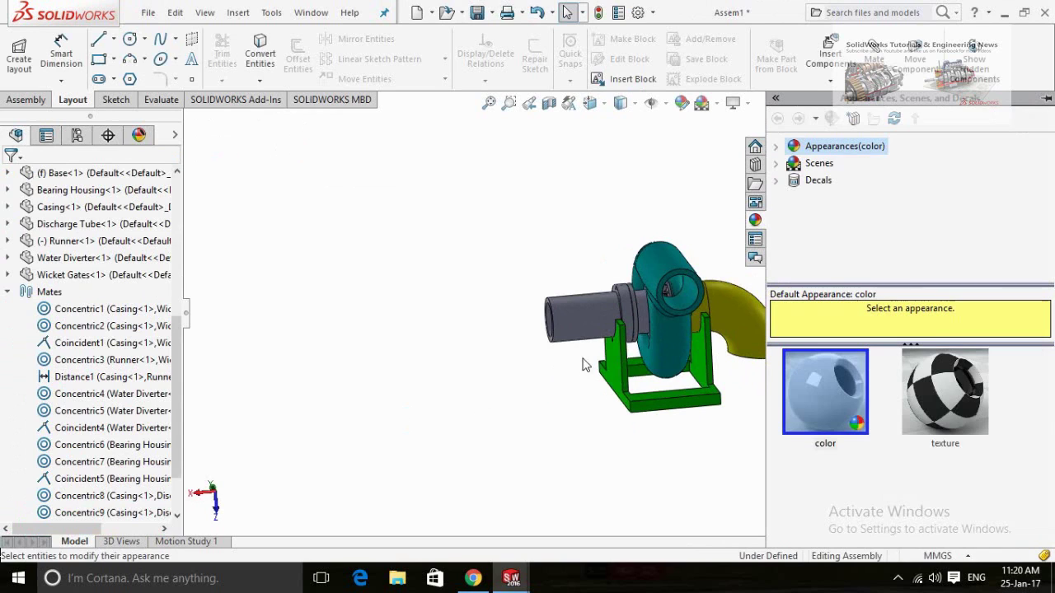
- Colour the whole bearing housing component cyan
left_click(596, 311)
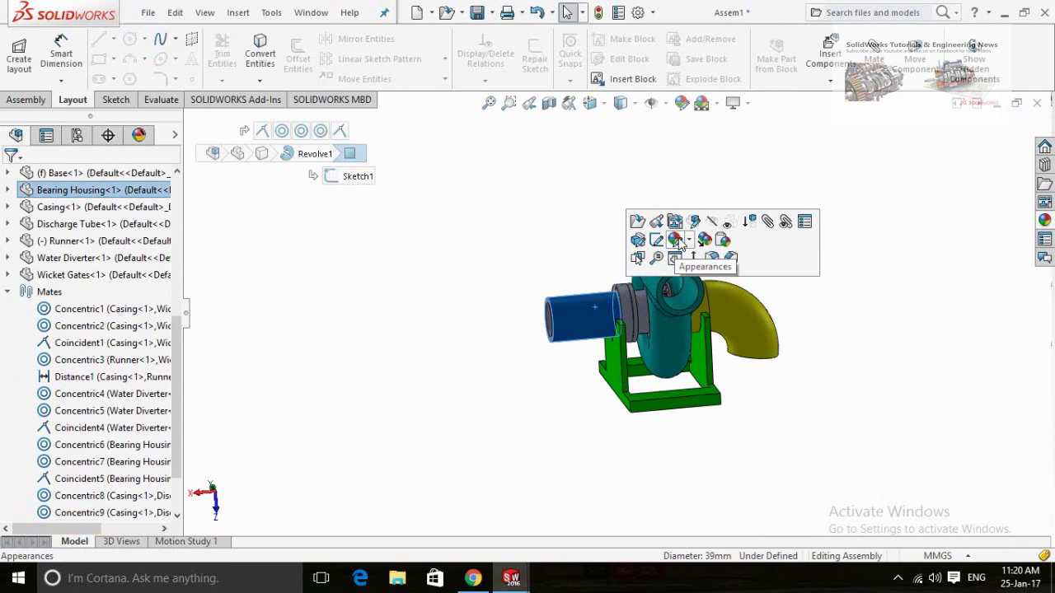
left_click(676, 239)
left_click(696, 275)
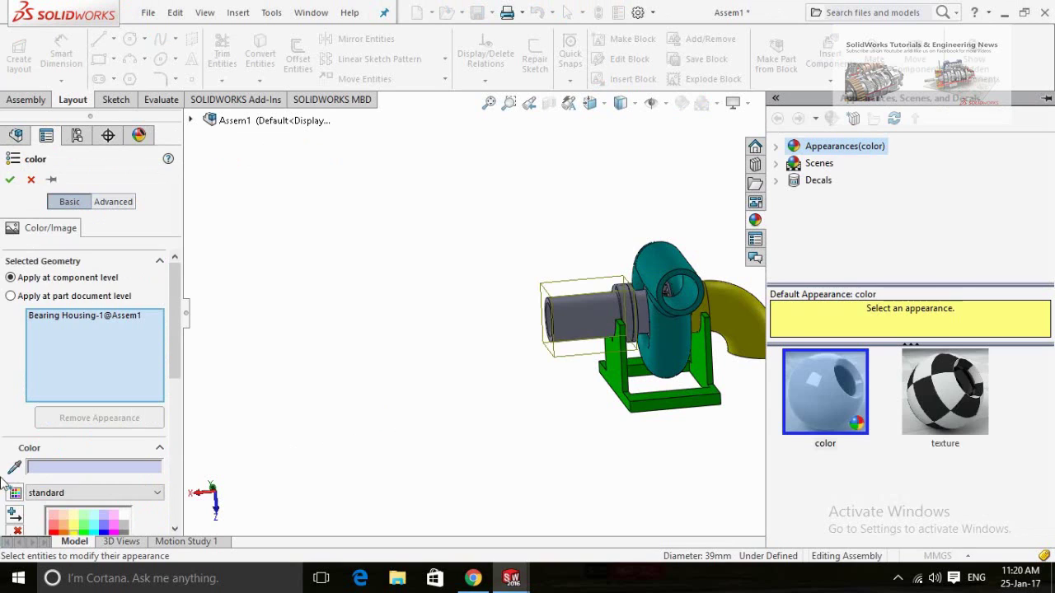
scroll(88, 402, "down", 3)
left_click(96, 381)
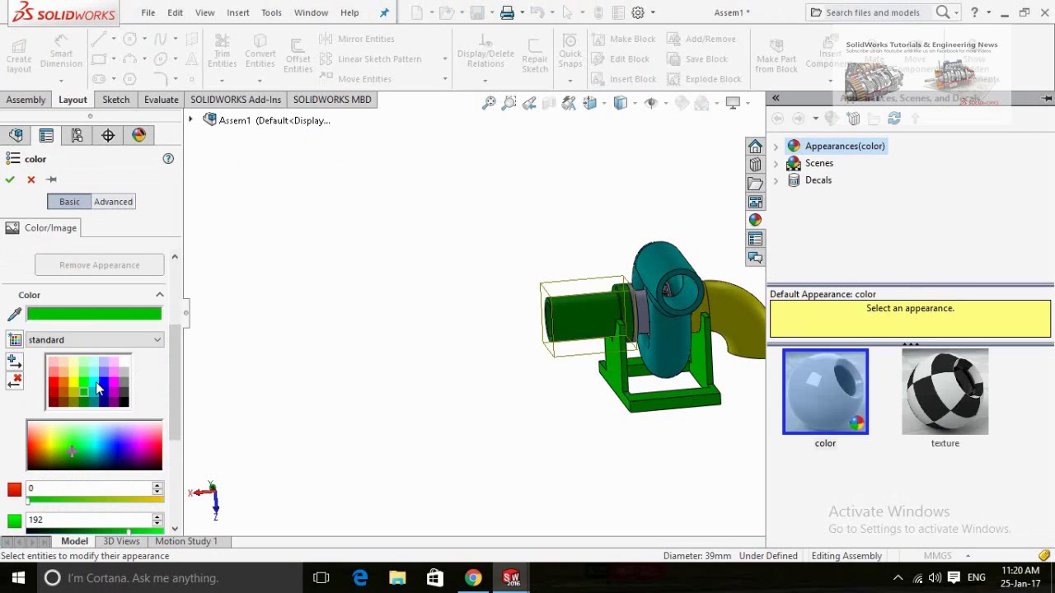
left_click(99, 381)
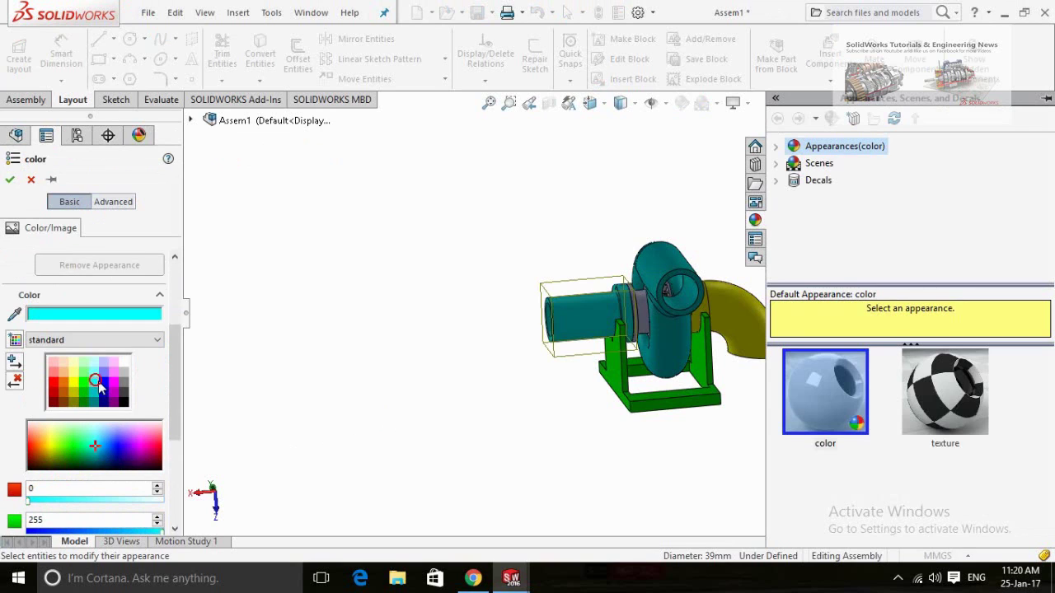
left_click(9, 179)
scroll(636, 291, "down", 2)
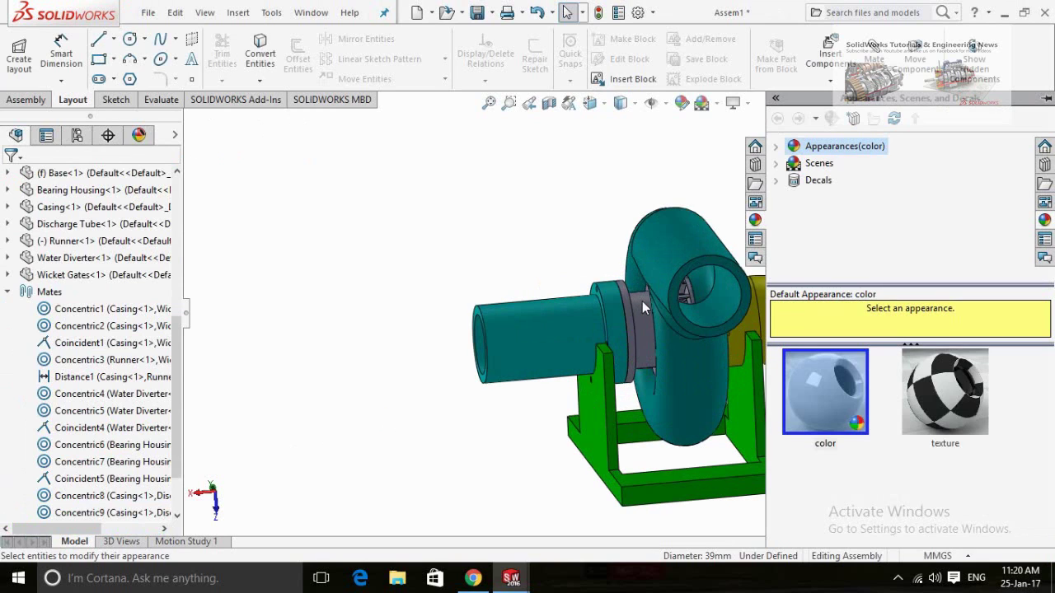
- Colour the whole water diverter ring bright magenta
left_click(642, 301)
left_click(723, 233)
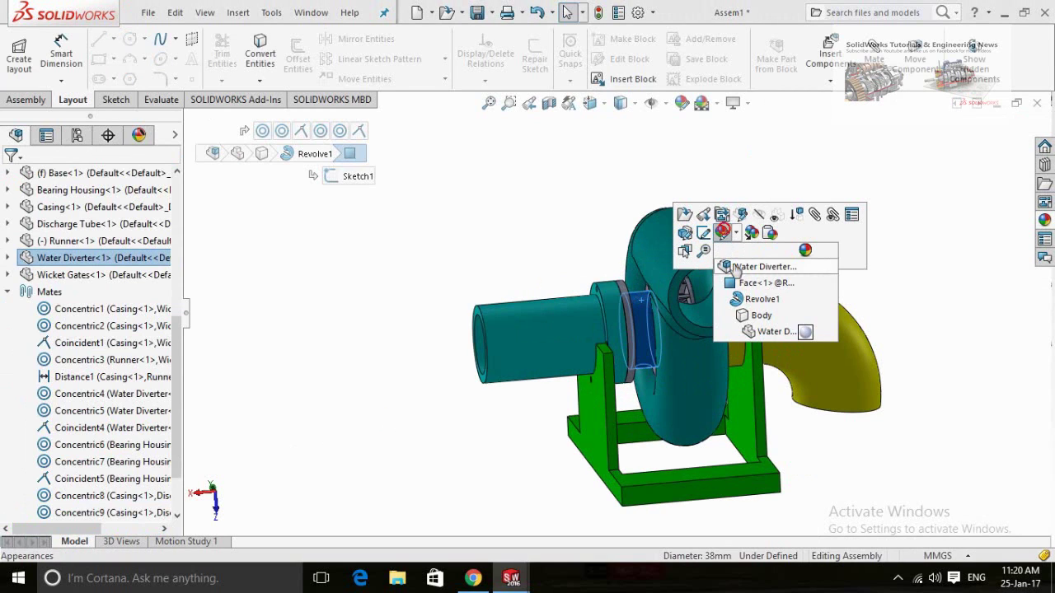
left_click(735, 263)
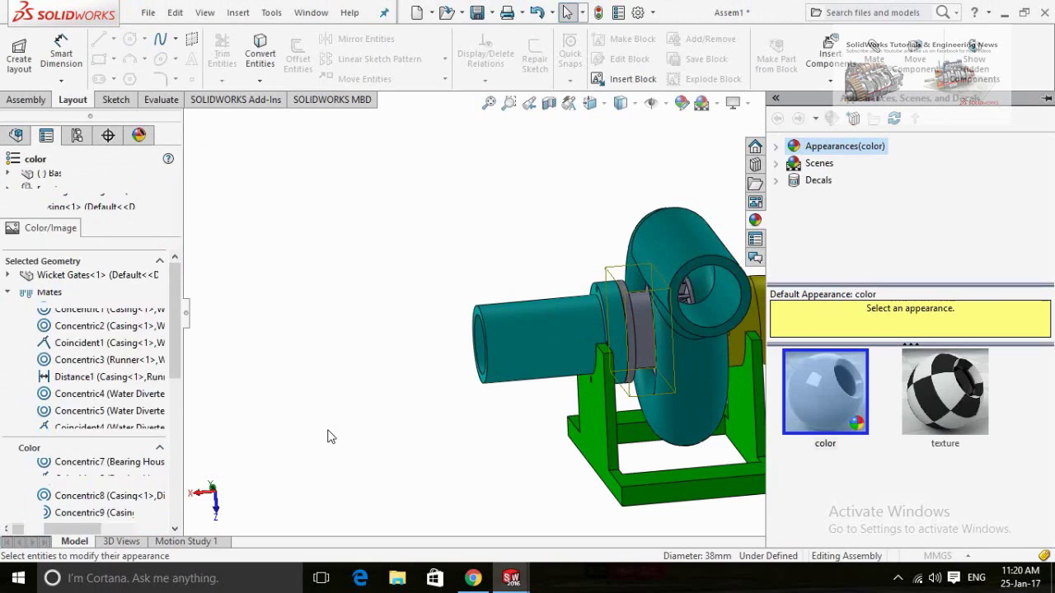
scroll(73, 372, "down", 2)
scroll(73, 372, "down", 2)
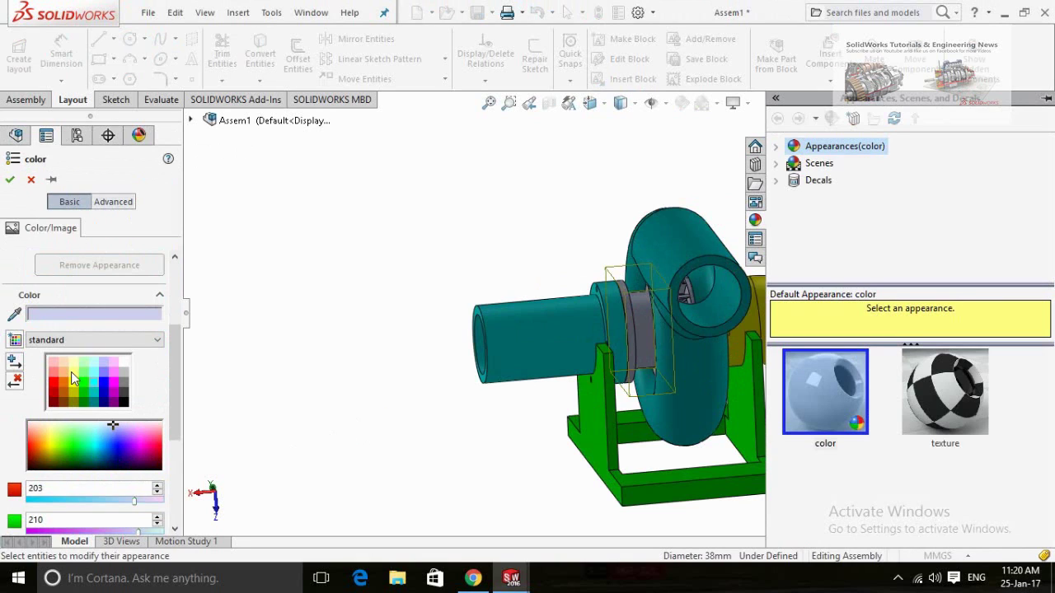
left_click(72, 372)
left_click(114, 394)
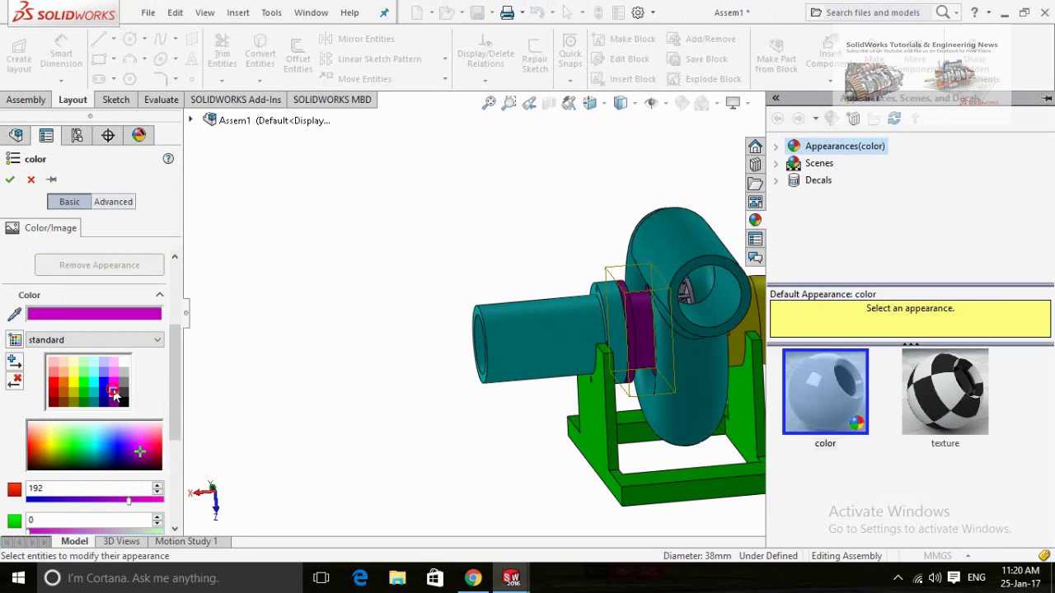
left_click(116, 381)
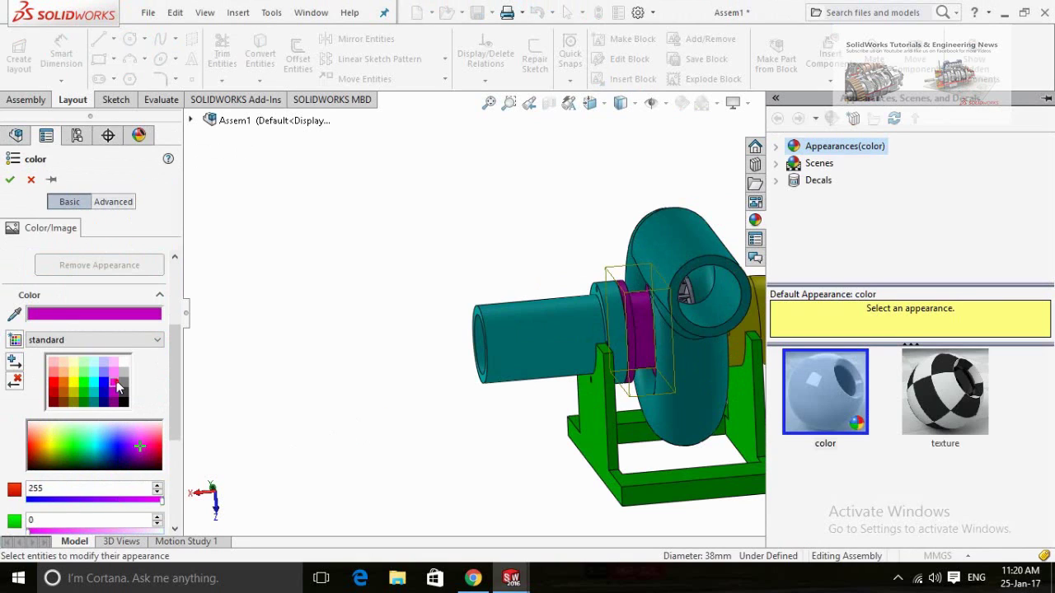
left_click(10, 179)
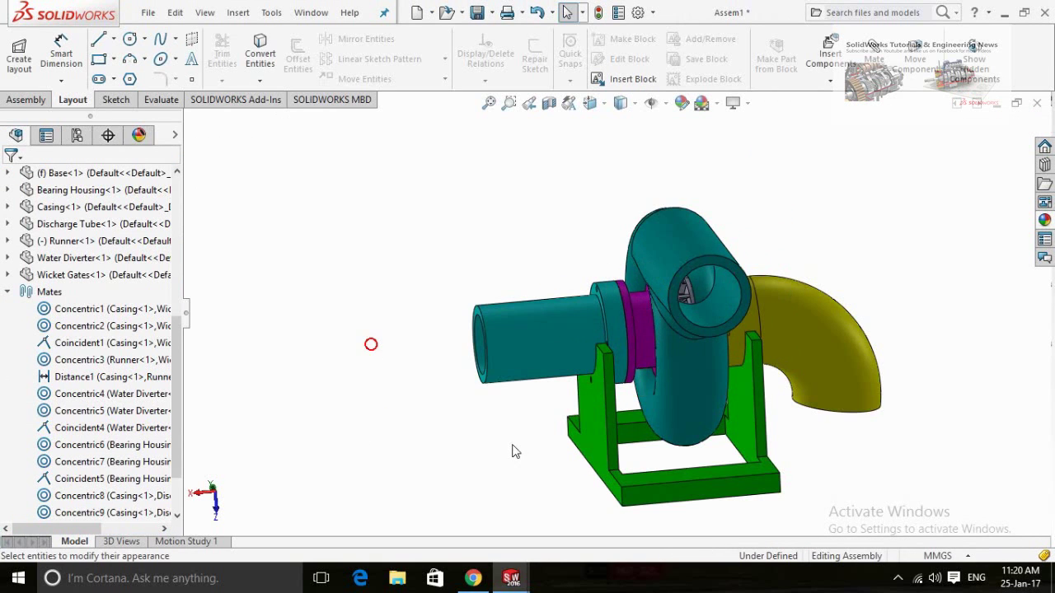
- Hide the yellow discharge tube to reveal the runner
middle_click_drag(514, 450, 704, 293)
scroll(739, 356, "down", 3)
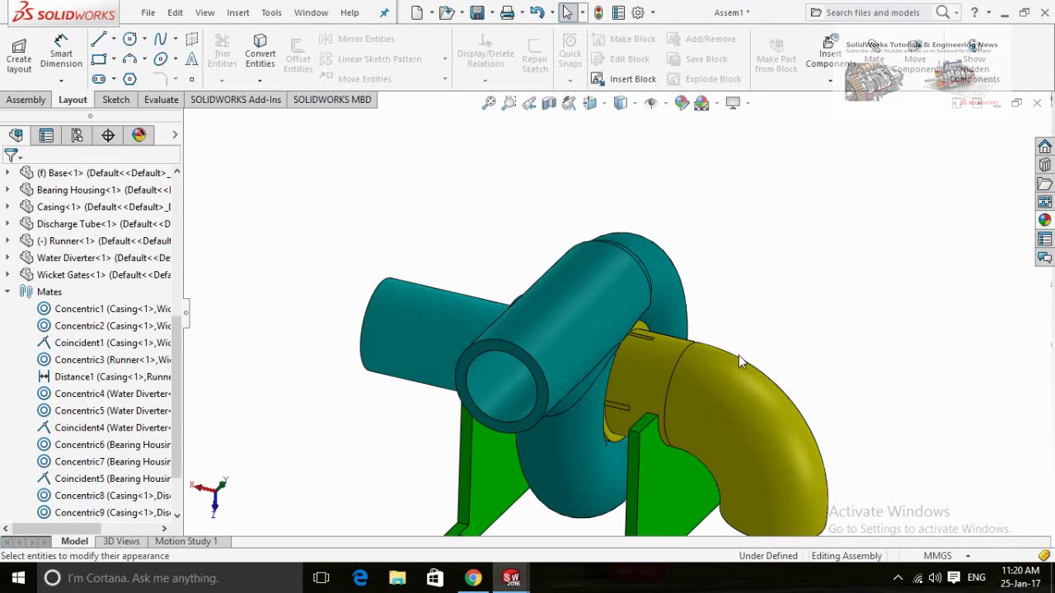
middle_click_drag(742, 357, 647, 369)
scroll(647, 370, "down", 2)
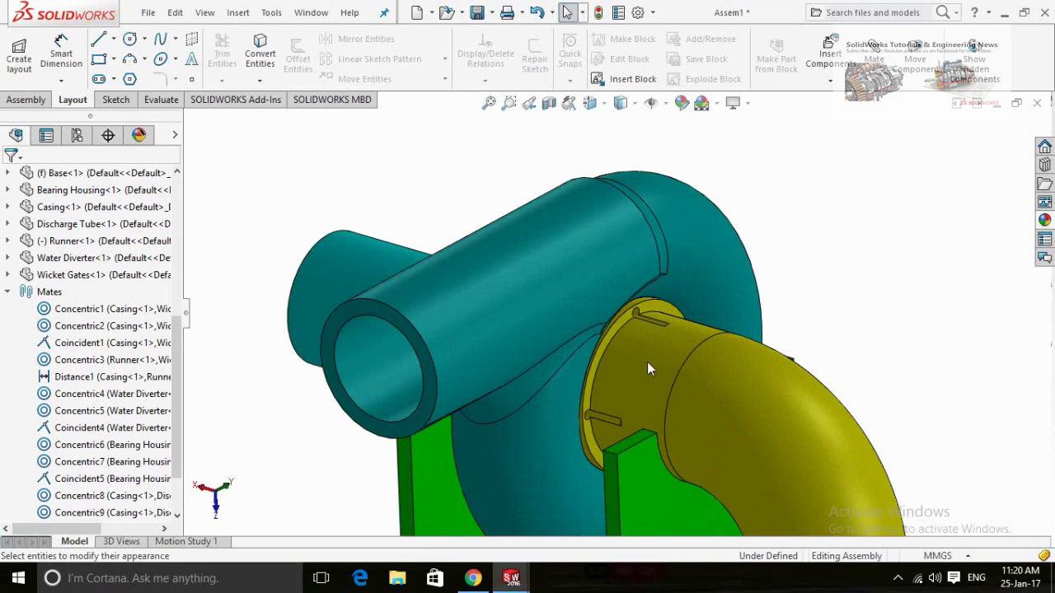
left_click(649, 364)
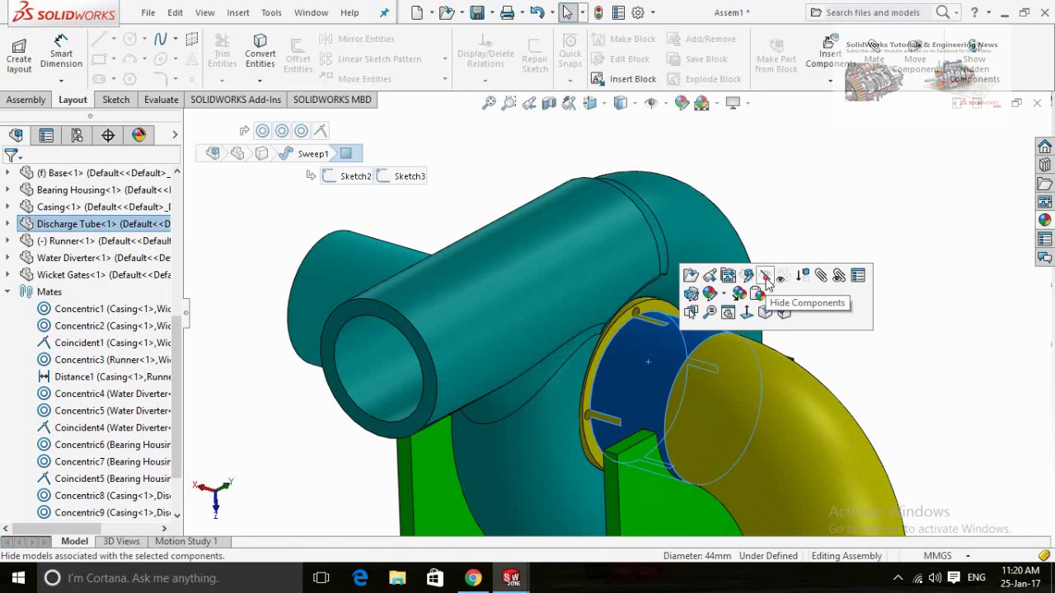
left_click(765, 278)
left_click(882, 322)
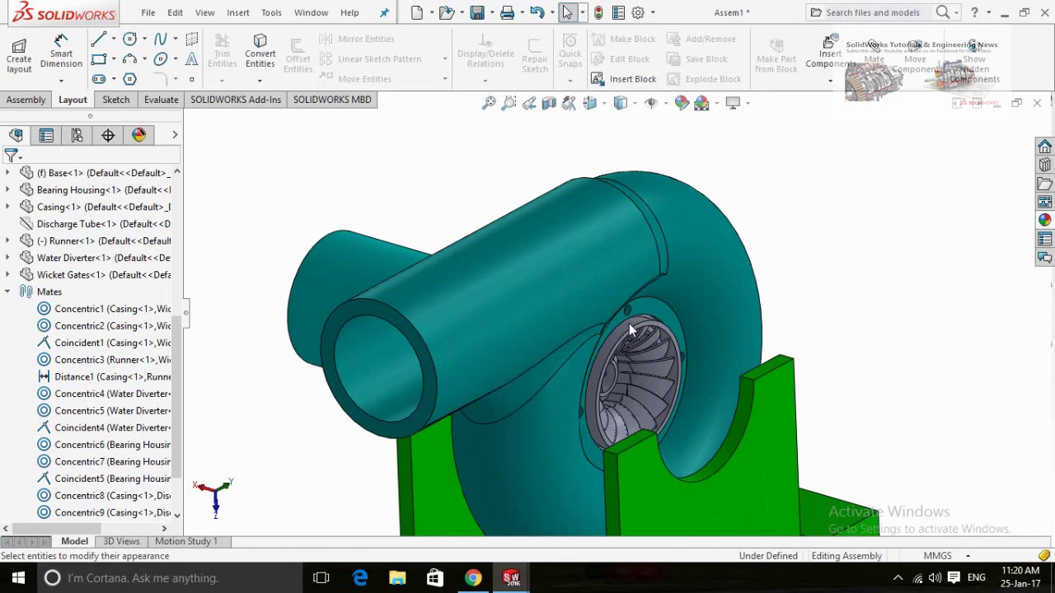
- Give the runner an orange-brown appearance
left_click(627, 326)
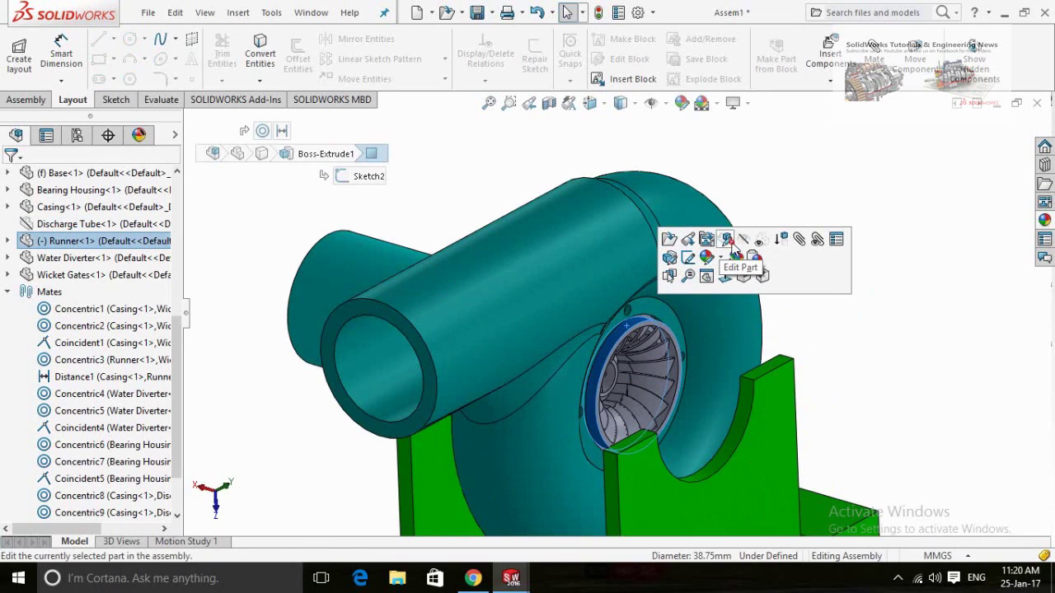
left_click(709, 262)
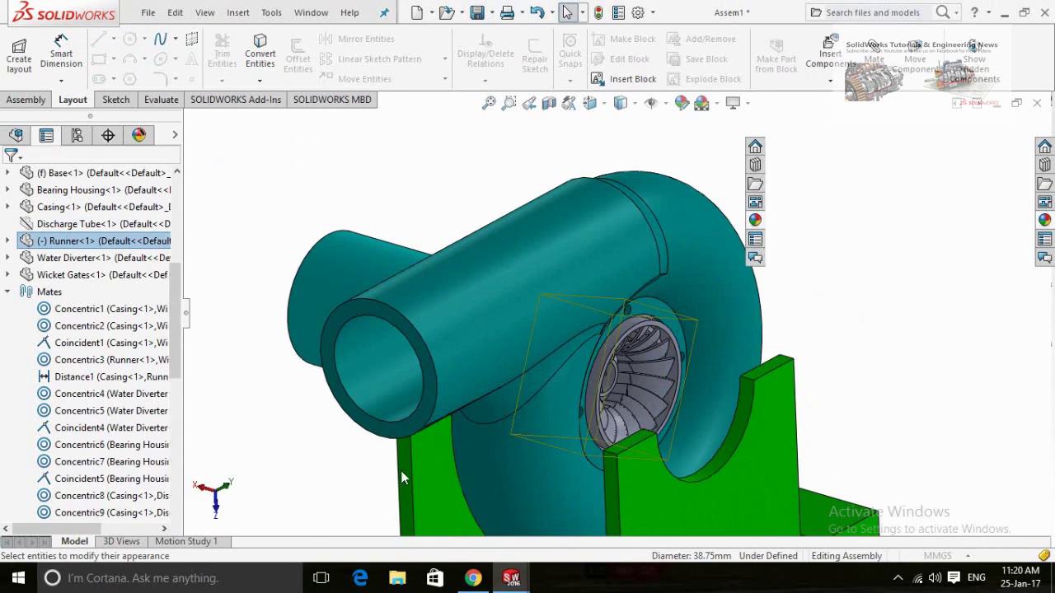
scroll(49, 478, "down", 3)
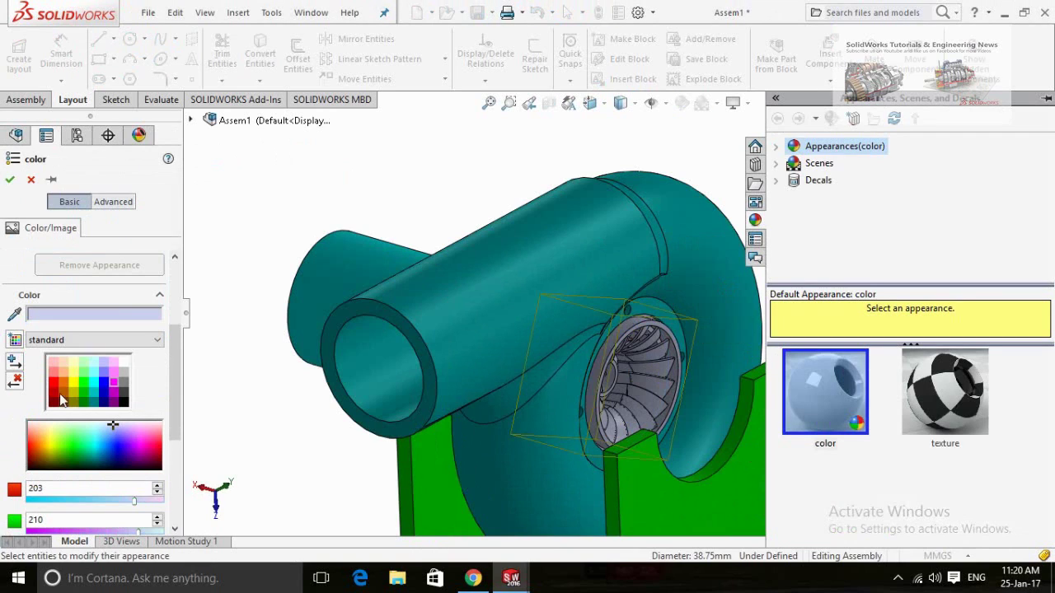
left_click(65, 391)
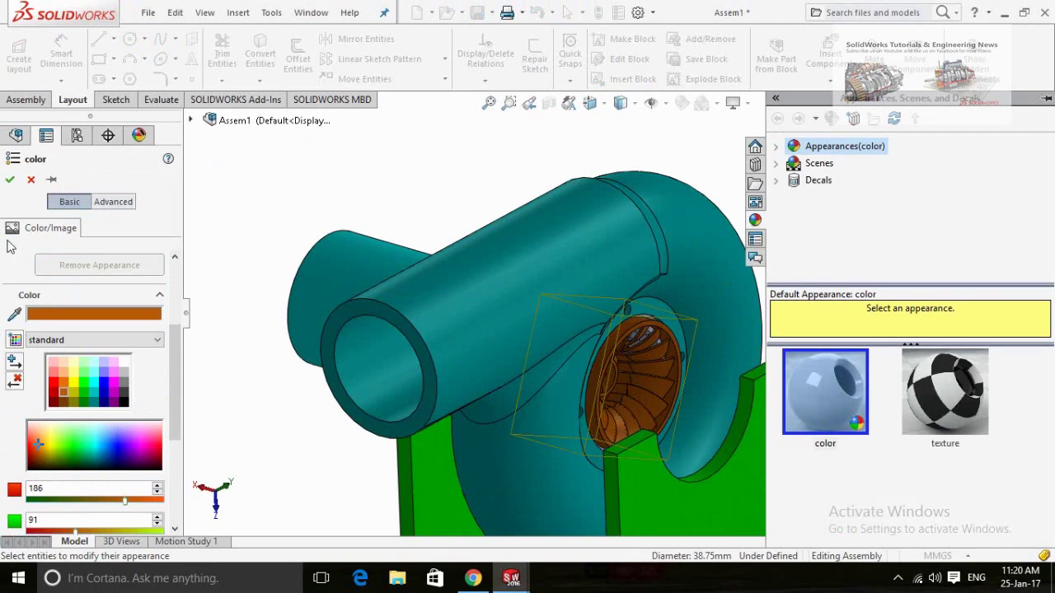
left_click(10, 179)
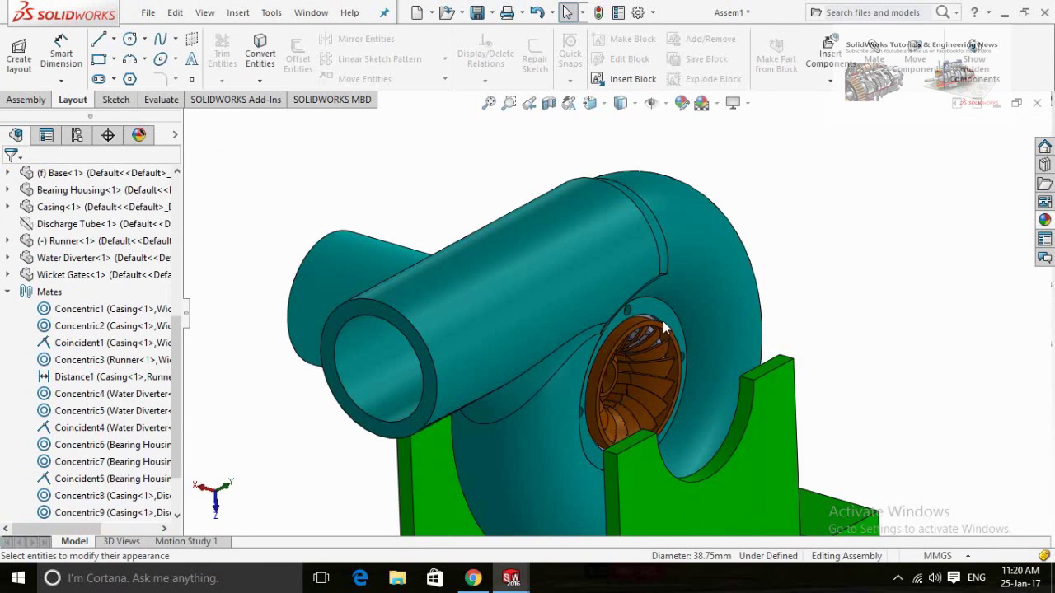
scroll(663, 326, "up", 3)
- Hide the casing, then colour the whole wicket gates component lavender blue and fit the view
left_click(569, 264)
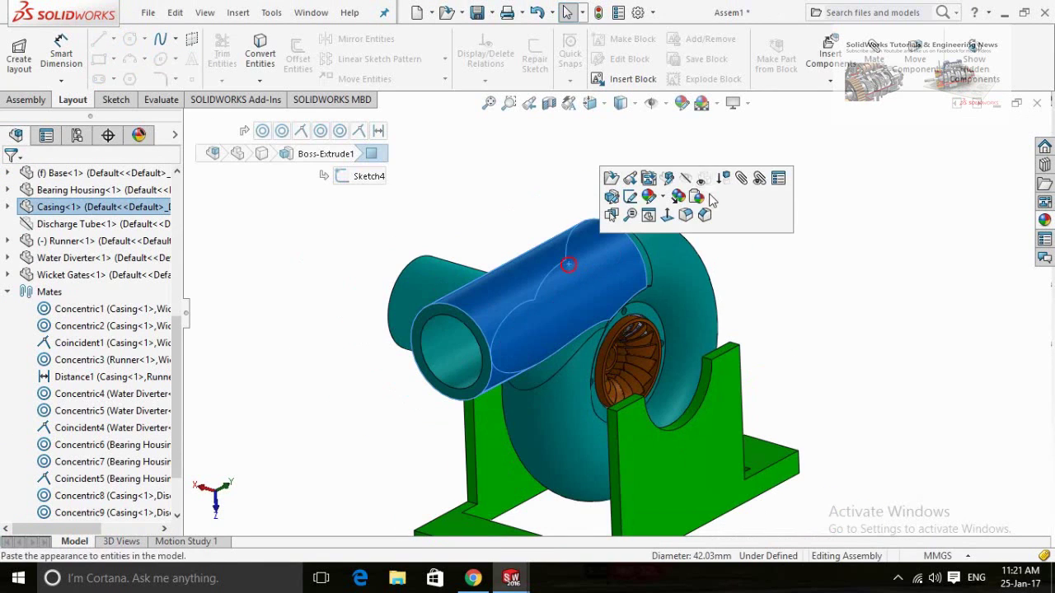
left_click(685, 179)
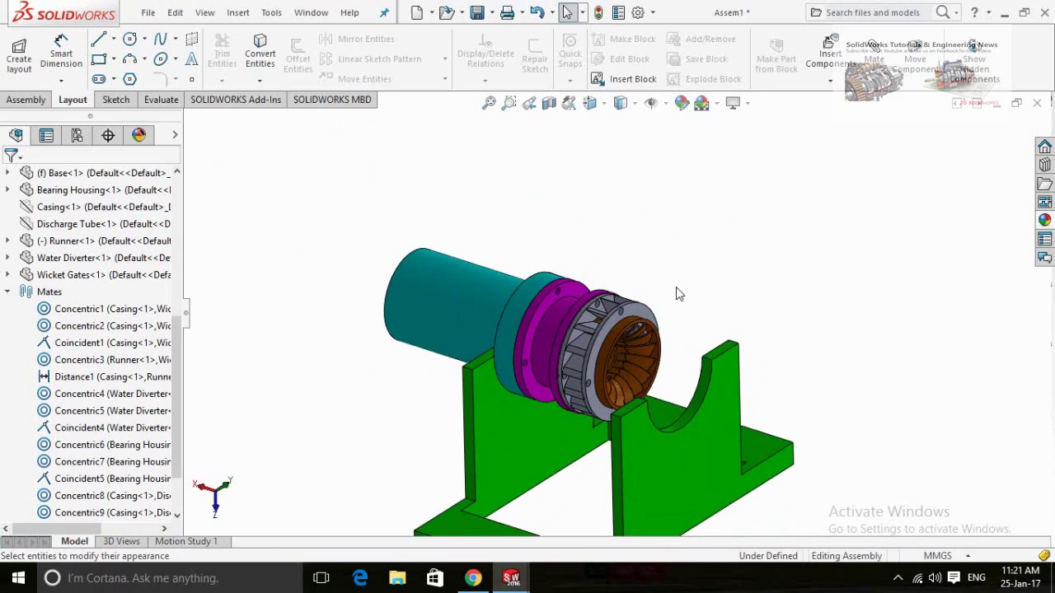
left_click(635, 313)
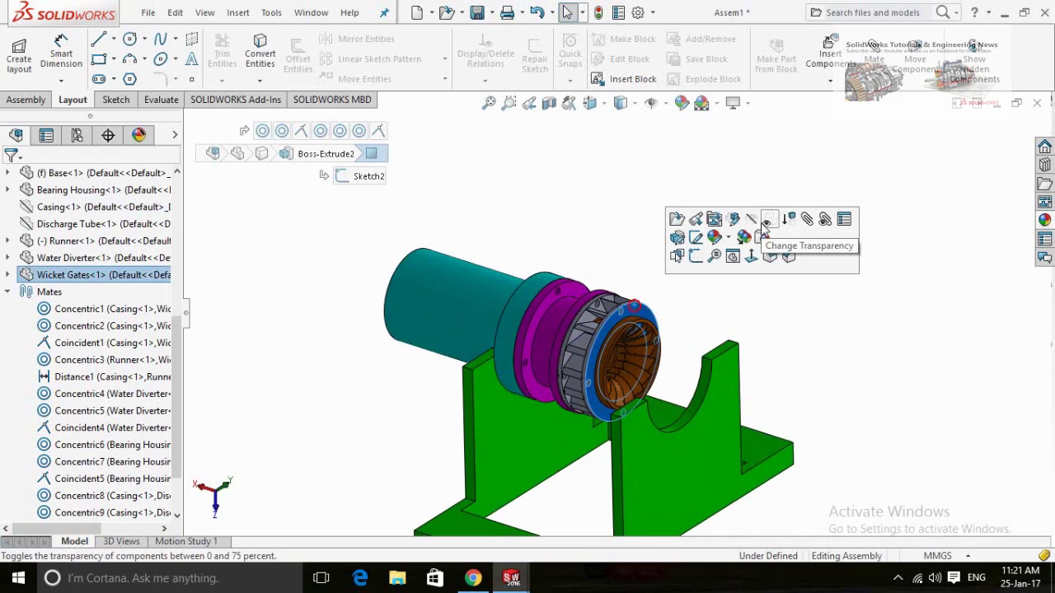
left_click(715, 239)
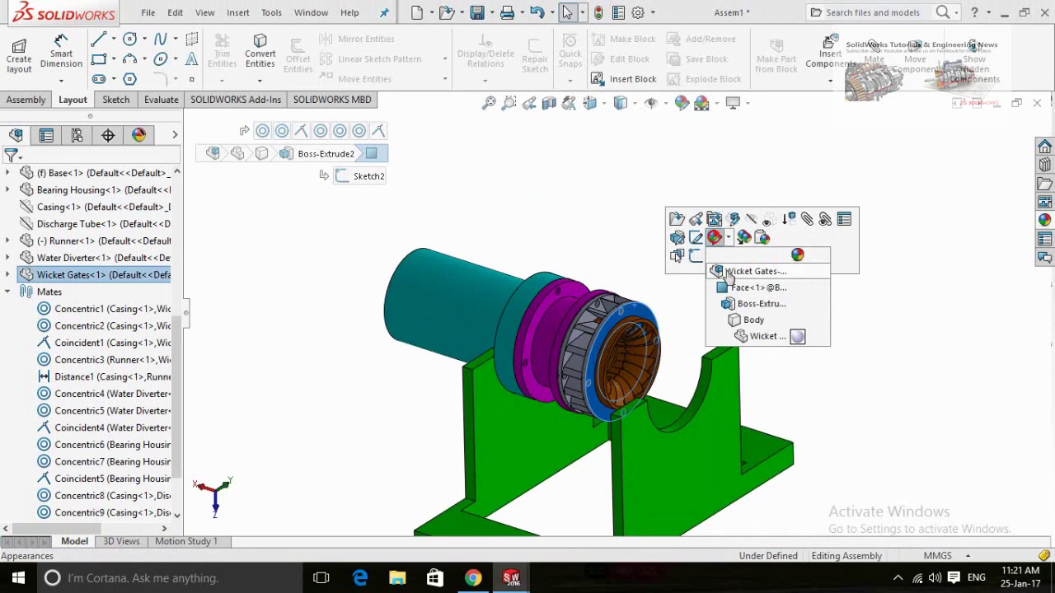
left_click(727, 271)
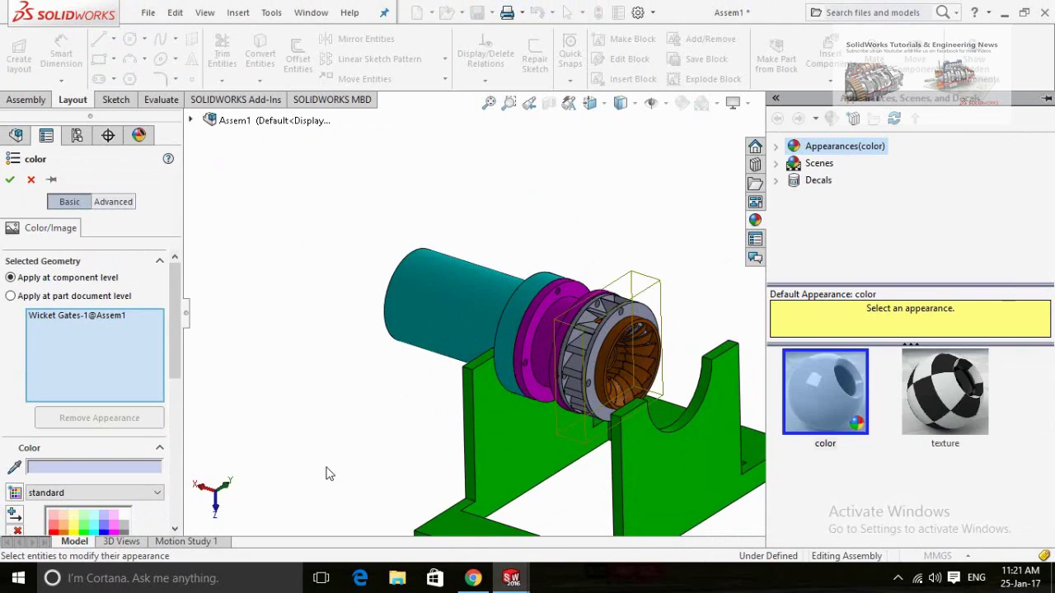
scroll(156, 483, "down", 2)
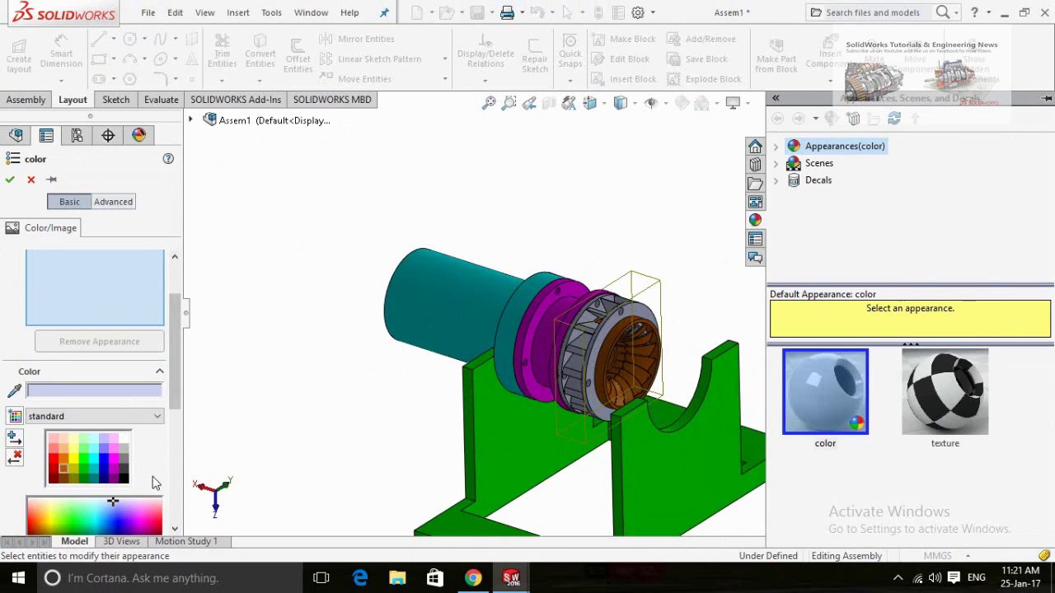
left_click(104, 466)
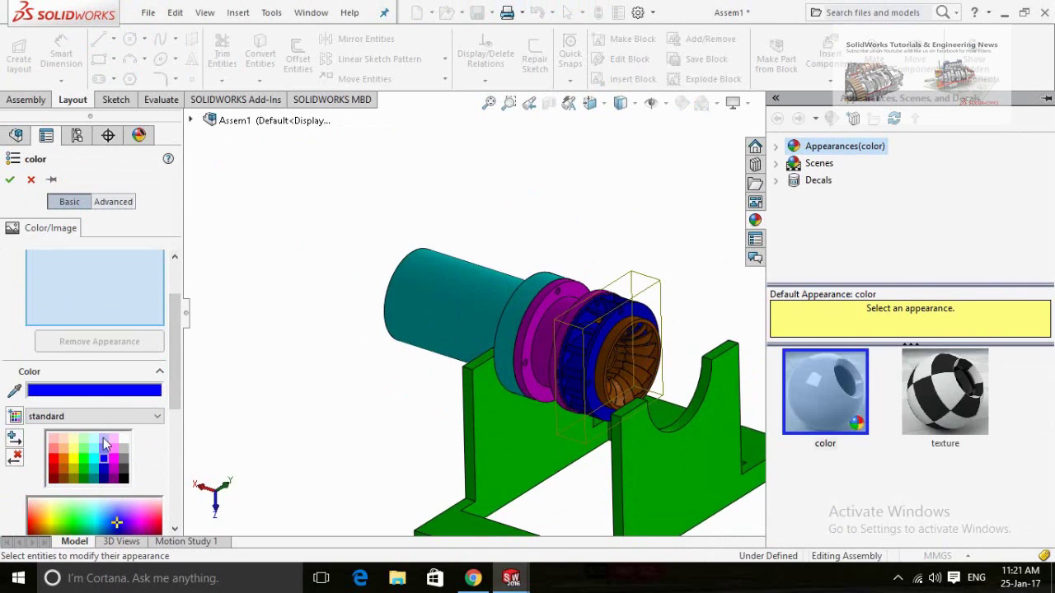
left_click(103, 447)
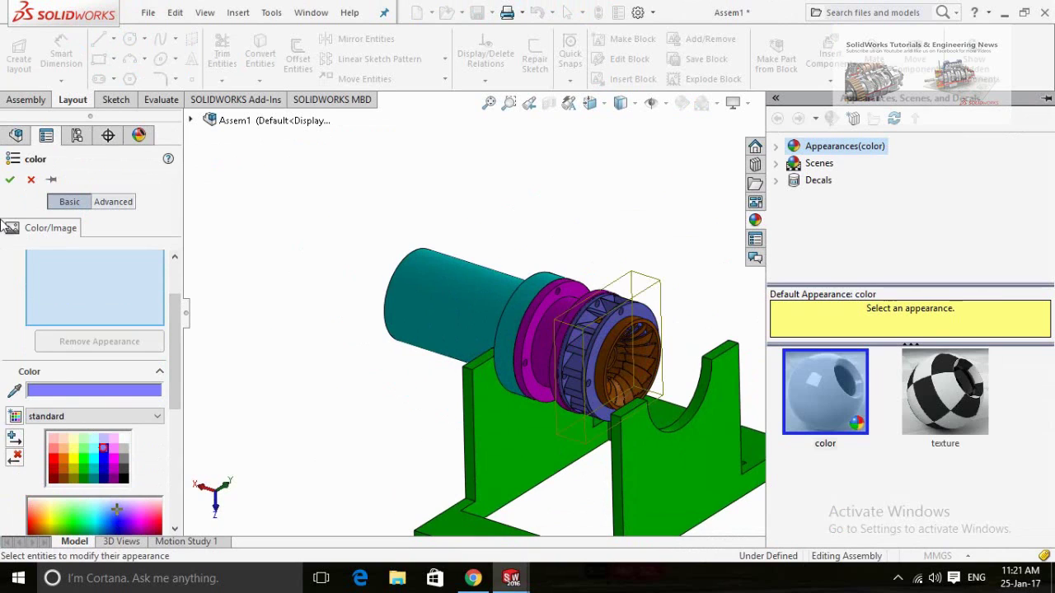
left_click(5, 178)
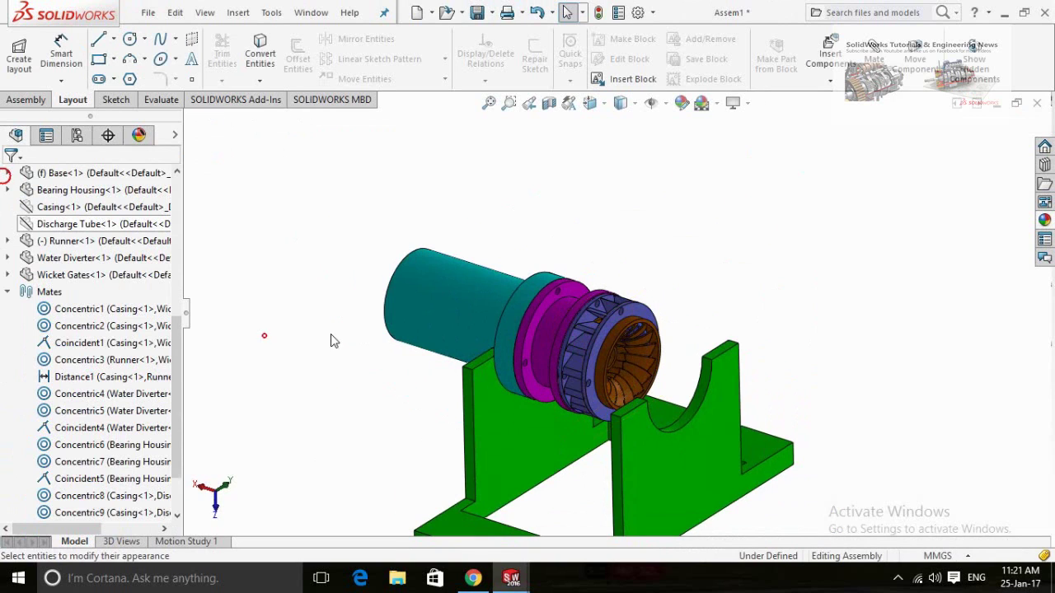
middle_click(271, 327)
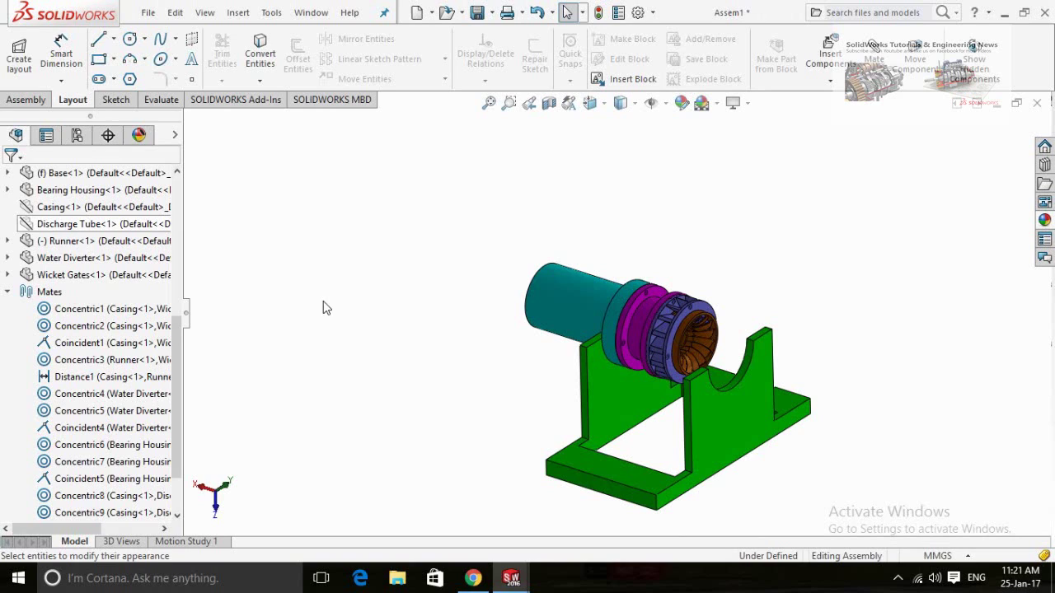
- Show the hidden discharge tube and casing again
left_click(74, 223)
left_click(93, 177)
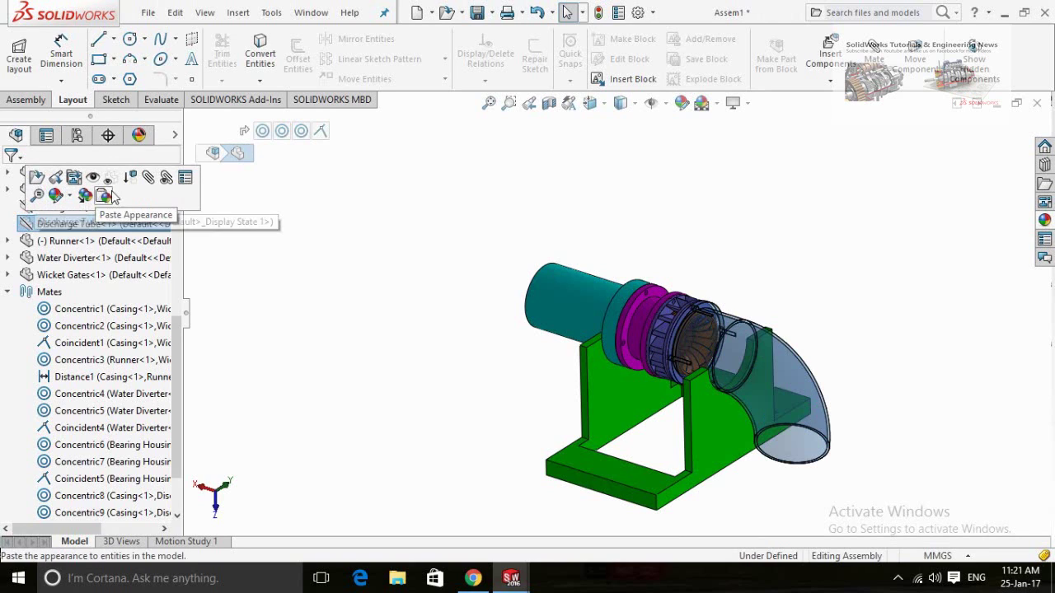
left_click(93, 178)
left_click(294, 329)
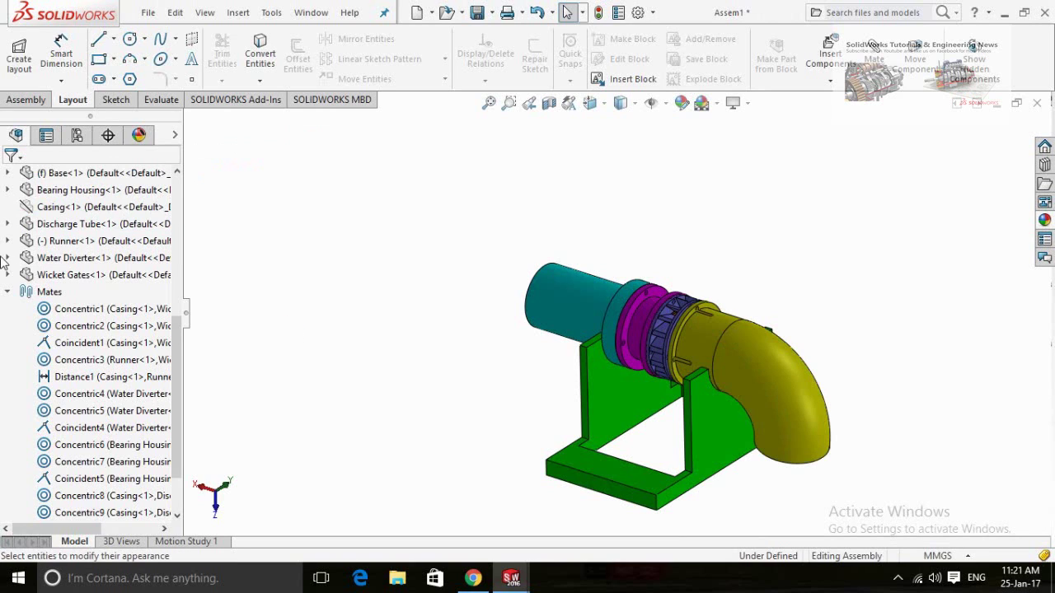
left_click(66, 258)
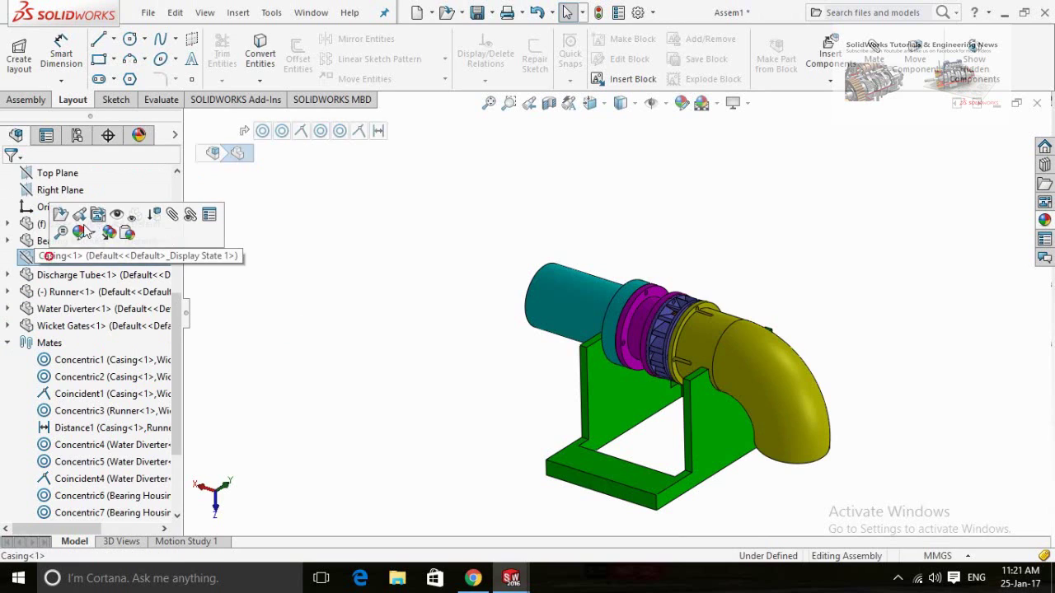
left_click(113, 217)
left_click(376, 337)
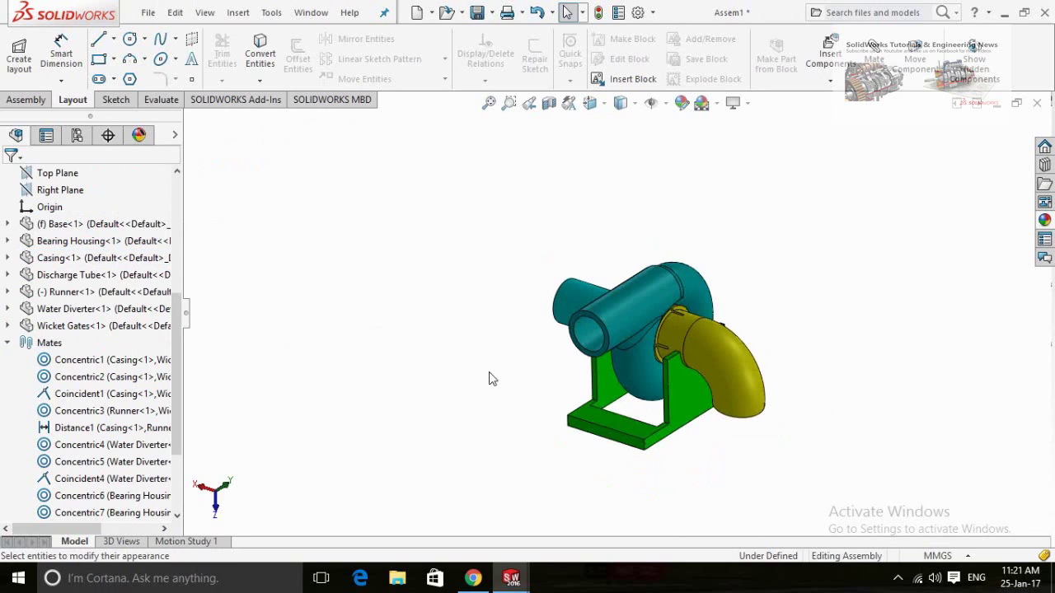
- Make the casing and the discharge tube transparent
mouse_move(490, 377)
middle_mouse_down()
mouse_move(495, 341)
mouse_move(558, 288)
mouse_move(561, 297)
mouse_move(497, 296)
mouse_move(452, 330)
mouse_move(492, 325)
mouse_move(487, 337)
middle_mouse_up()
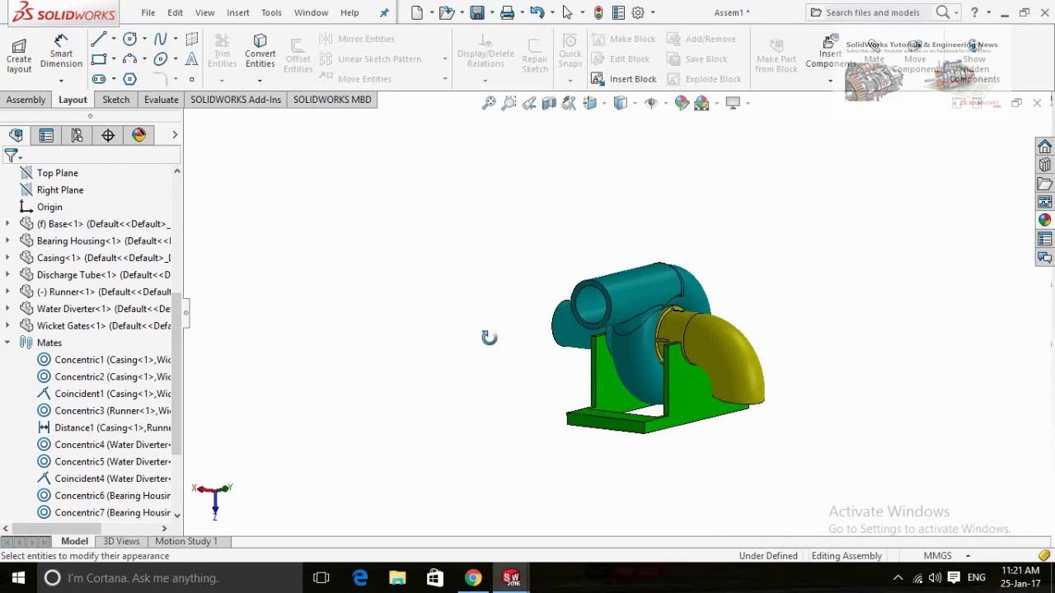
scroll(677, 306, "down", 3)
scroll(679, 265, "down", 2)
scroll(678, 243, "down", 1)
left_click(679, 239)
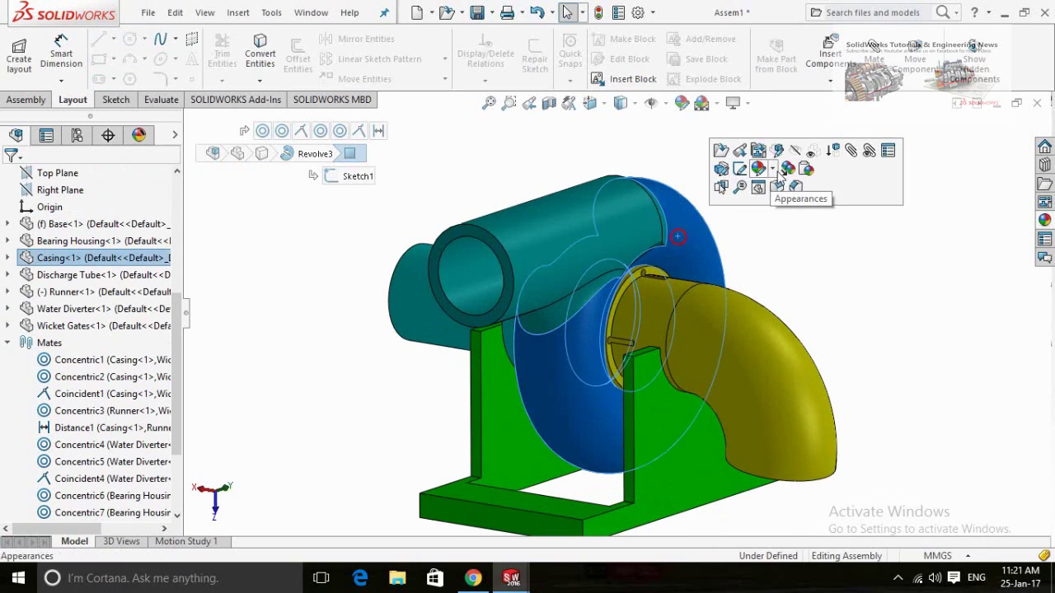
left_click(806, 153)
left_click(819, 229)
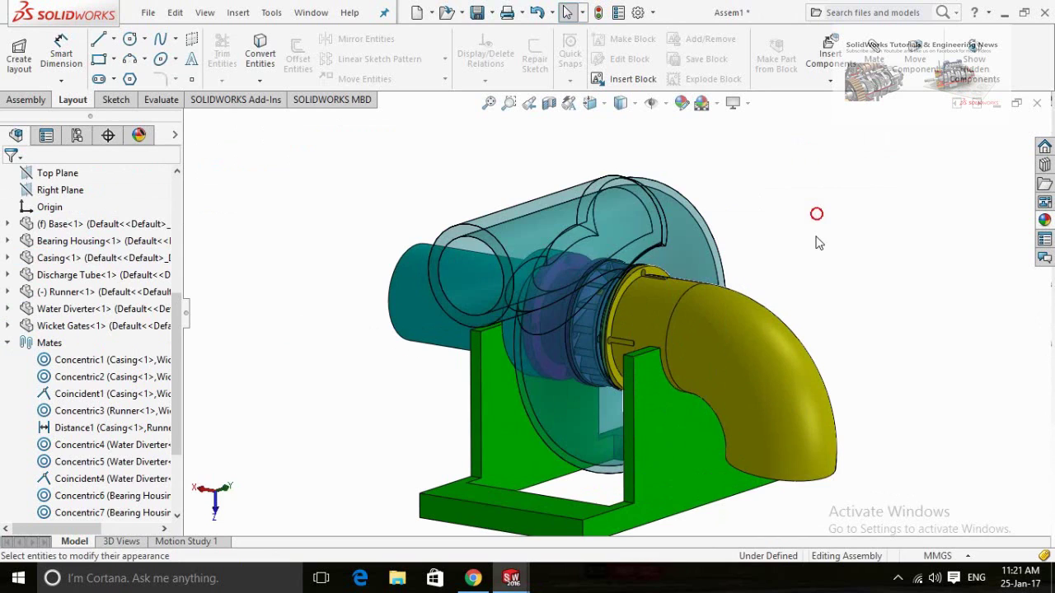
mouse_move(817, 240)
middle_mouse_down()
mouse_move(817, 292)
mouse_move(714, 328)
middle_mouse_up()
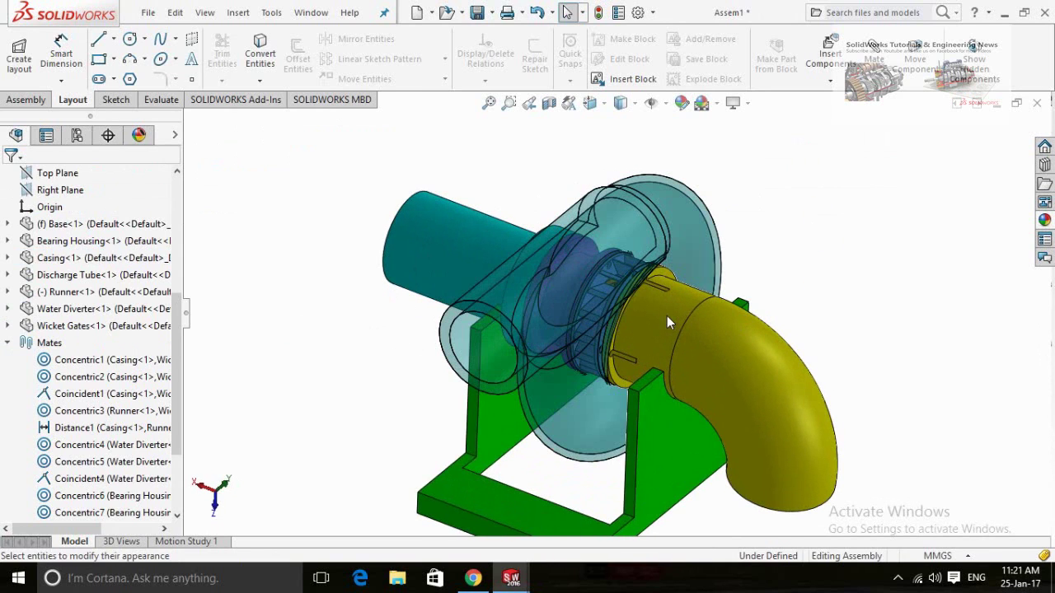
left_click(683, 314)
left_click(806, 239)
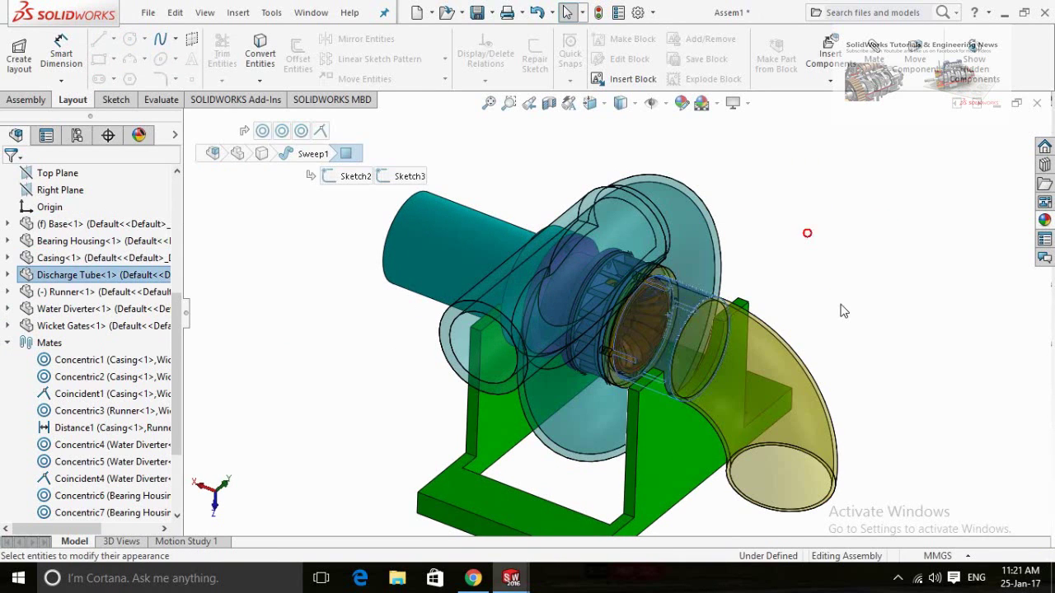